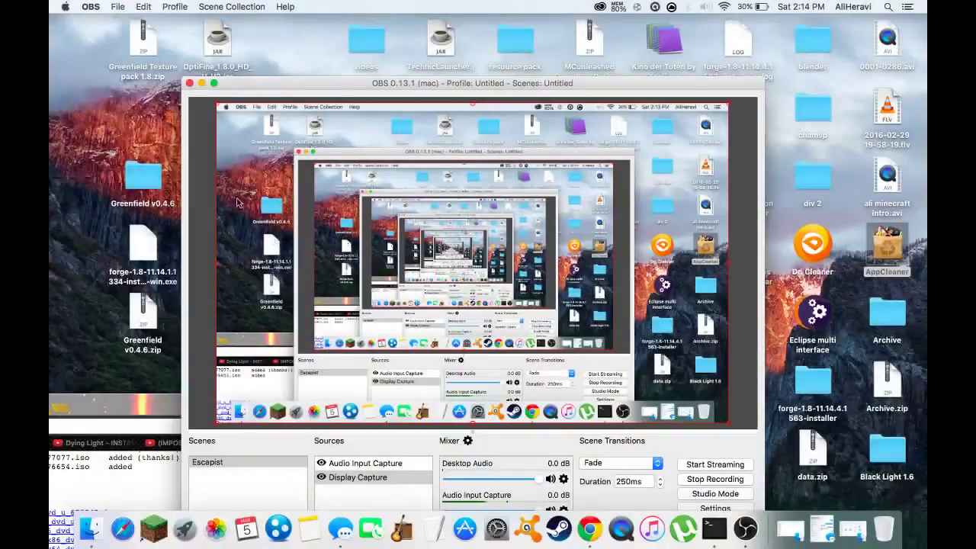
# Step: Minimize the OBS recording window to clear the desktop
pyautogui.click(202, 83)
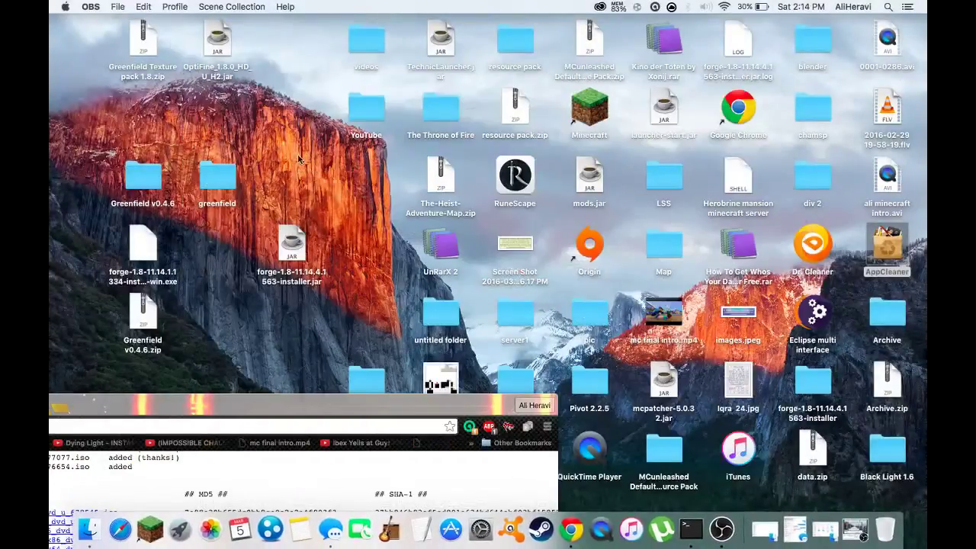
pyautogui.click(602, 6)
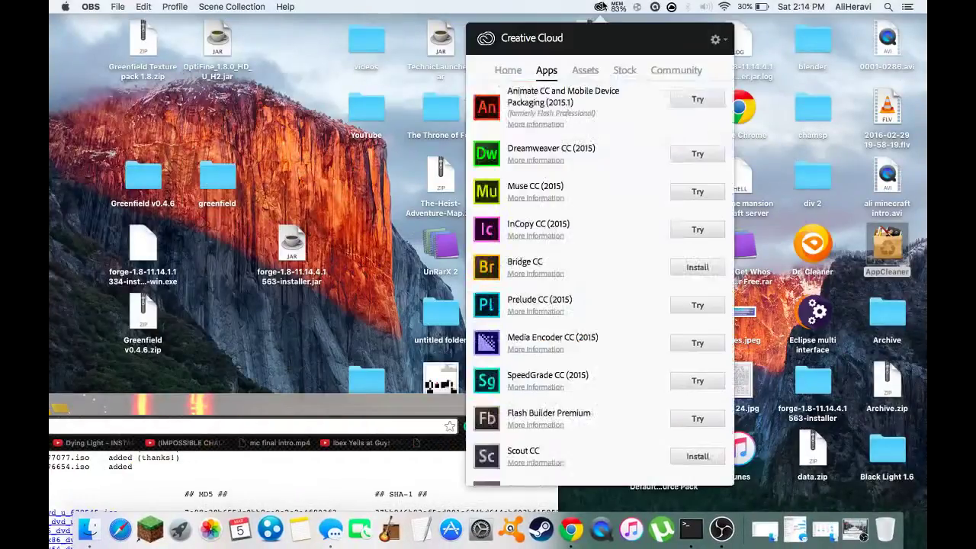
pyautogui.click(602, 6)
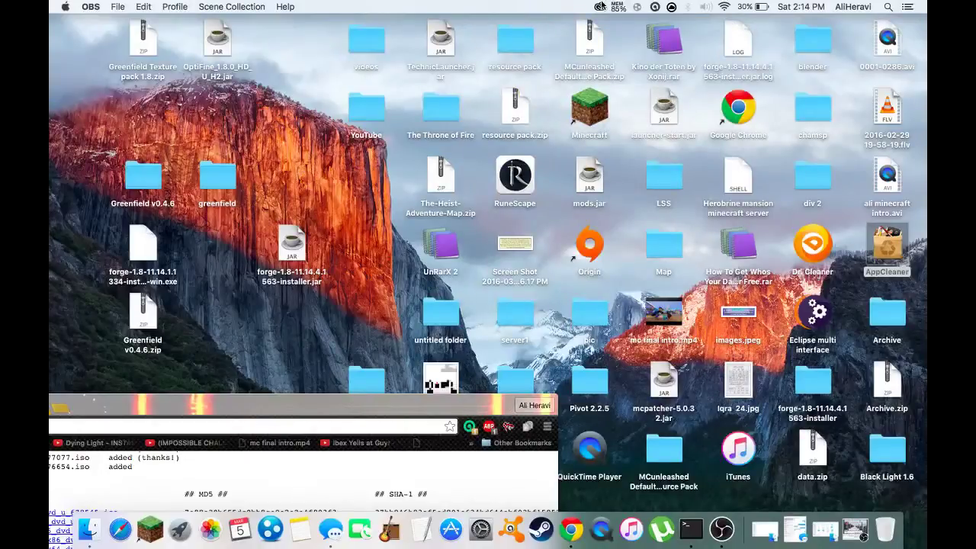
# Step: Search the Mac for the WineBottler and Wine applications
pyautogui.click(888, 6)
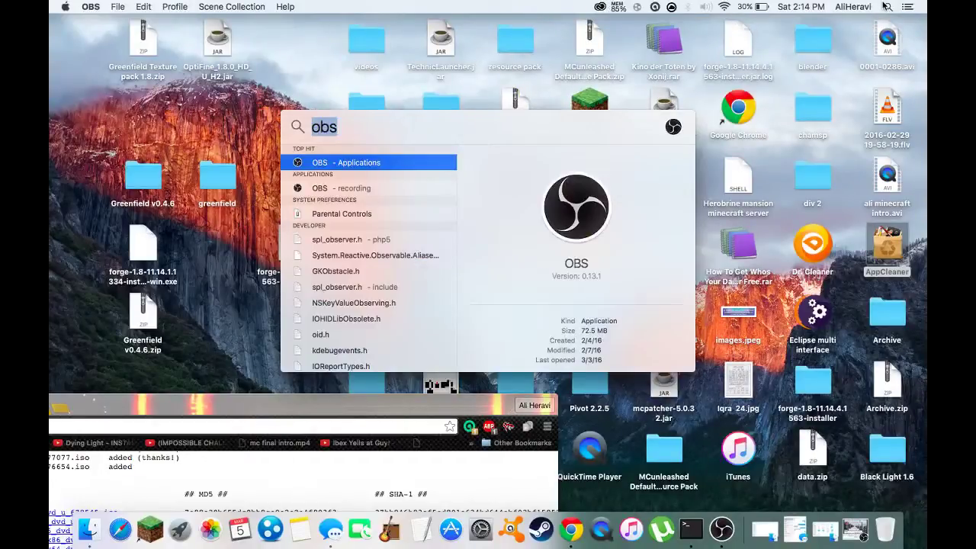
pyautogui.write('Winebottler')
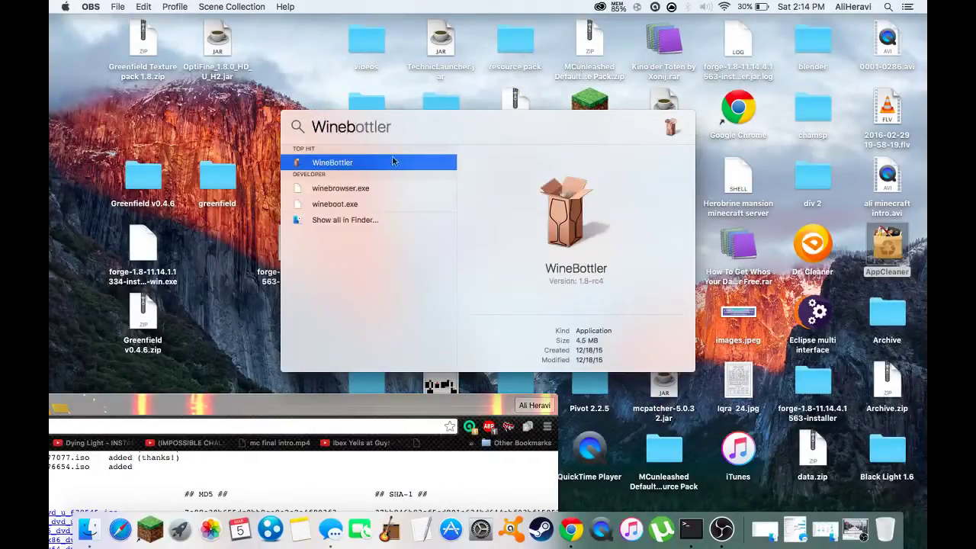
pyautogui.press('BackSpace')
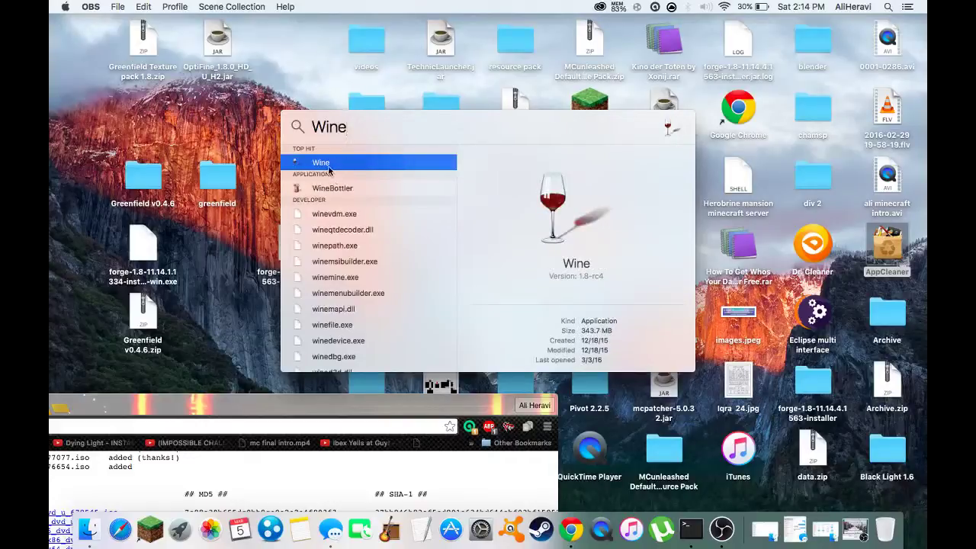
pyautogui.press('Return')
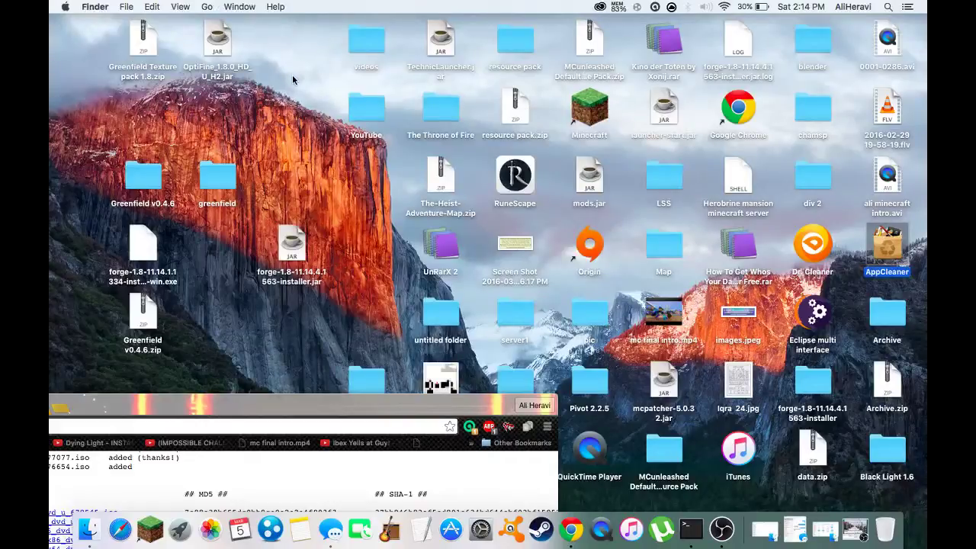
# Step: Bring the Chrome window fully into view and open utorrent.com in a new tab
pyautogui.moveTo(264, 414); pyautogui.dragTo(637, 34)
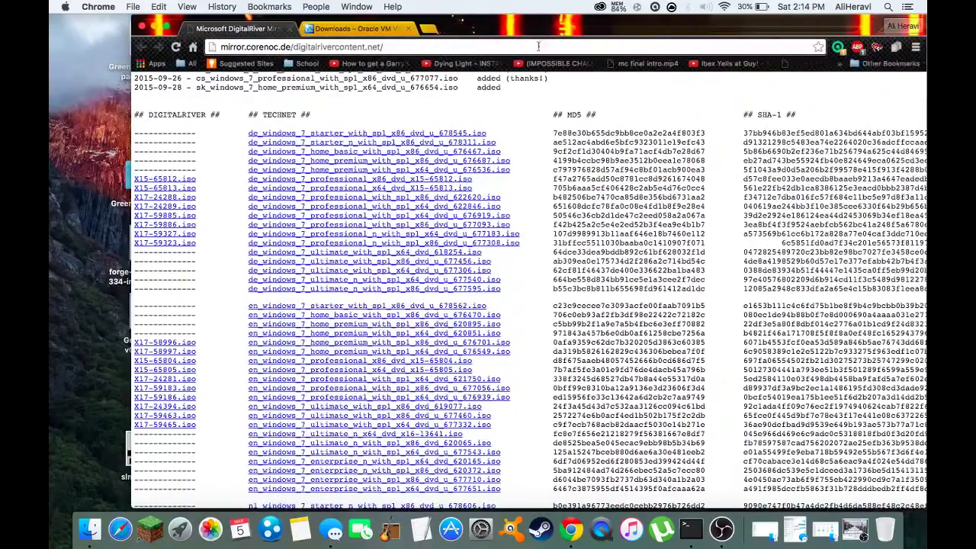
pyautogui.click(428, 29)
pyautogui.write('i')
pyautogui.press('BackSpace')
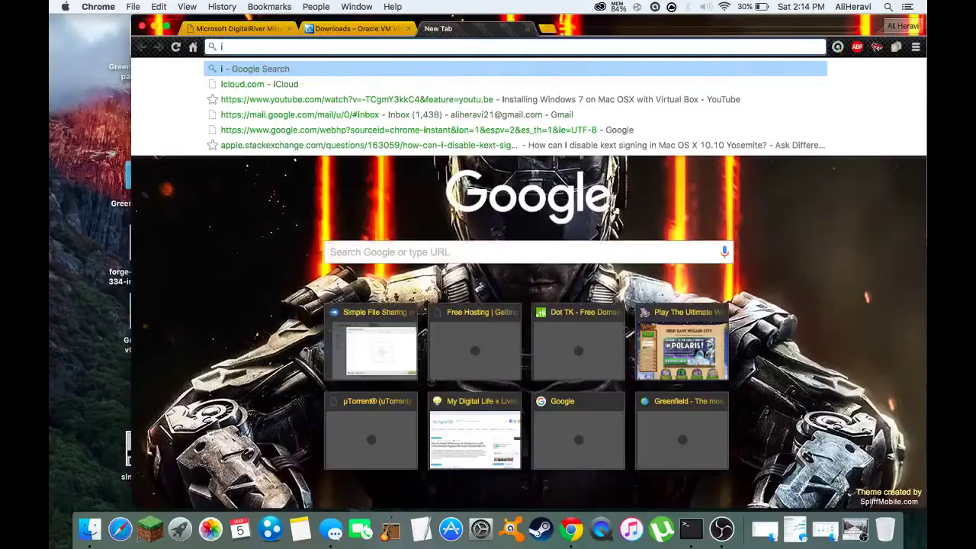
pyautogui.press('BackSpace')
pyautogui.write('utoo')
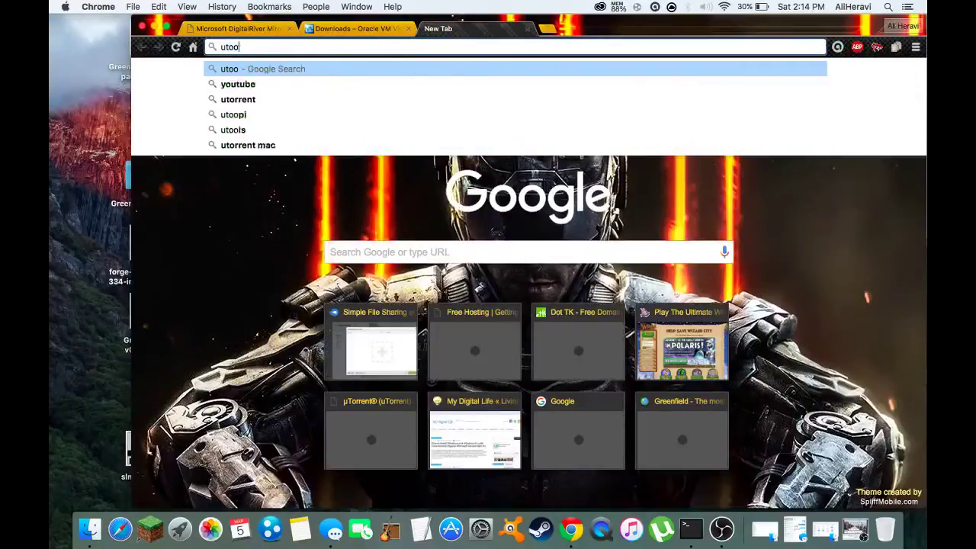
pyautogui.press('BackSpace')
pyautogui.write('rrent.com')
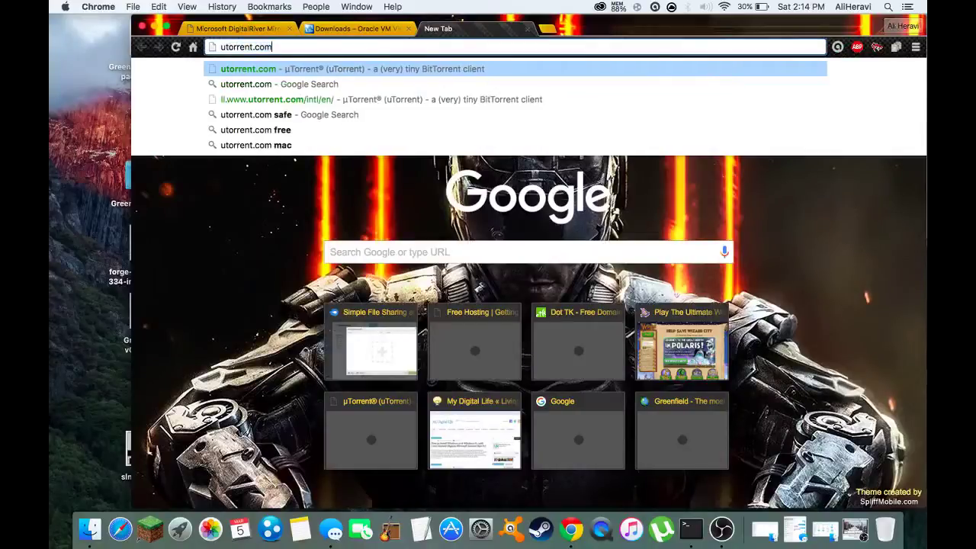
pyautogui.press('Return')
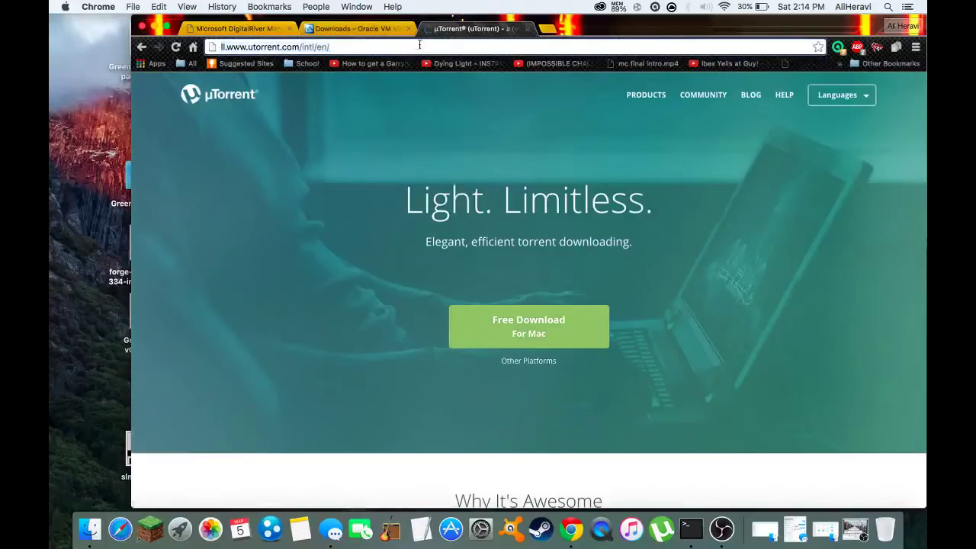
# Step: Highlight the µTorrent site's address and close its tab to return to the DigitalRiver mirror page
pyautogui.moveTo(419, 45); pyautogui.dragTo(338, 45)
pyautogui.click(338, 45)
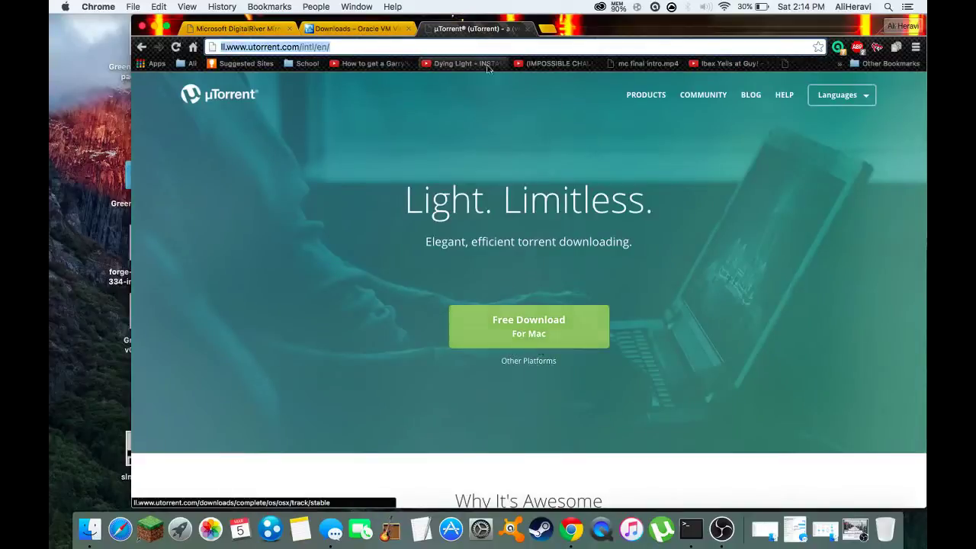
pyautogui.click(528, 29)
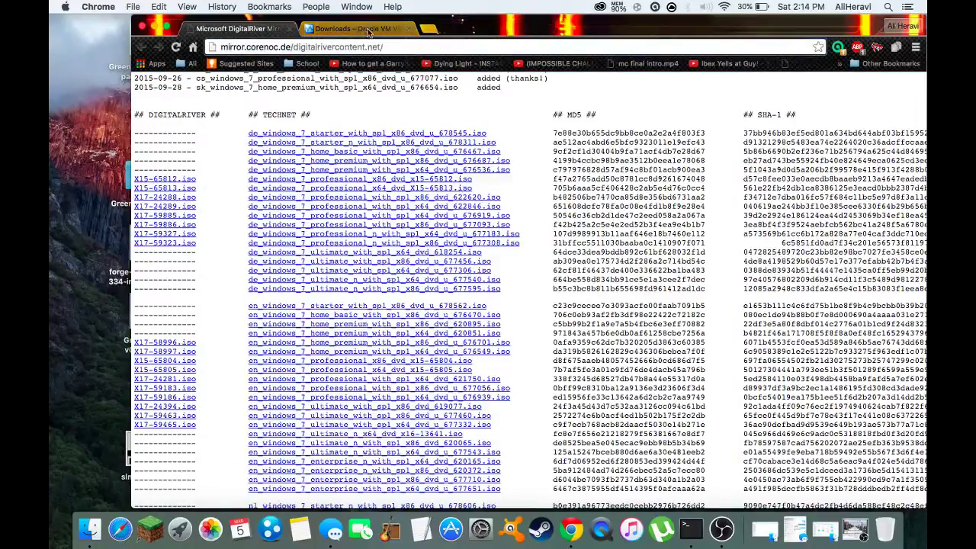
# Step: Examine the German and English Windows 7 ISO listings on the DigitalRiver mirror page
pyautogui.scroll(-5, 290, 155)
pyautogui.scroll(5, 290, 156)
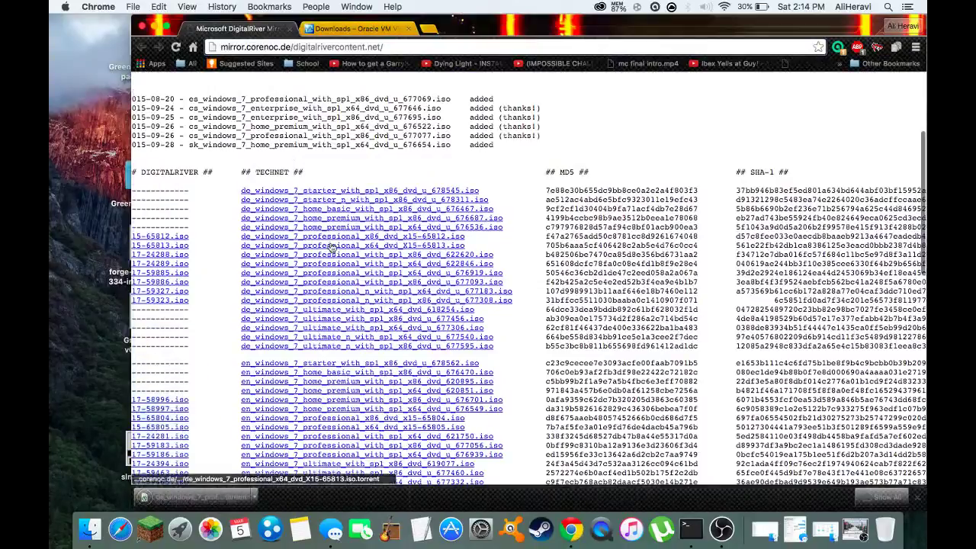
pyautogui.scroll(-2, 475, 477)
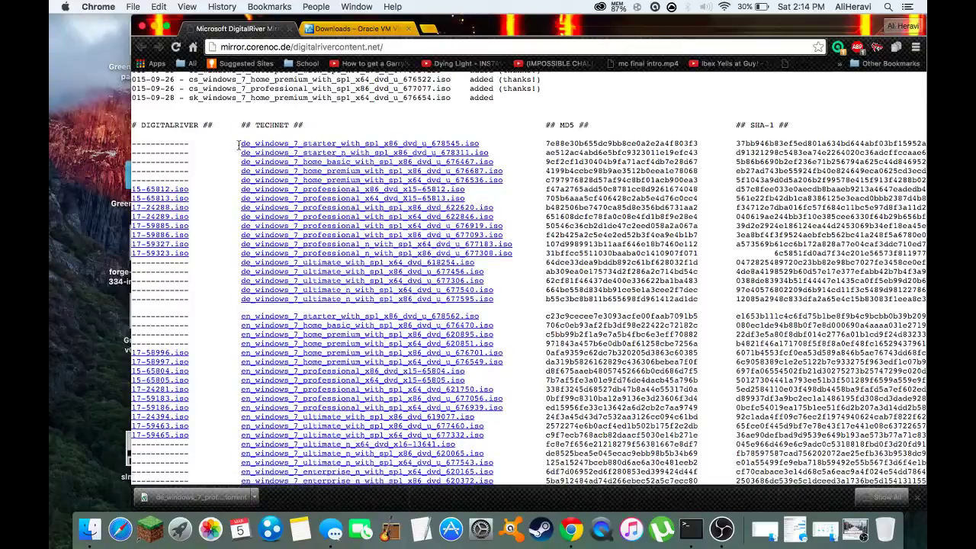
pyautogui.moveTo(240, 144); pyautogui.dragTo(246, 163)
pyautogui.click(221, 244)
pyautogui.scroll(-5, 221, 244)
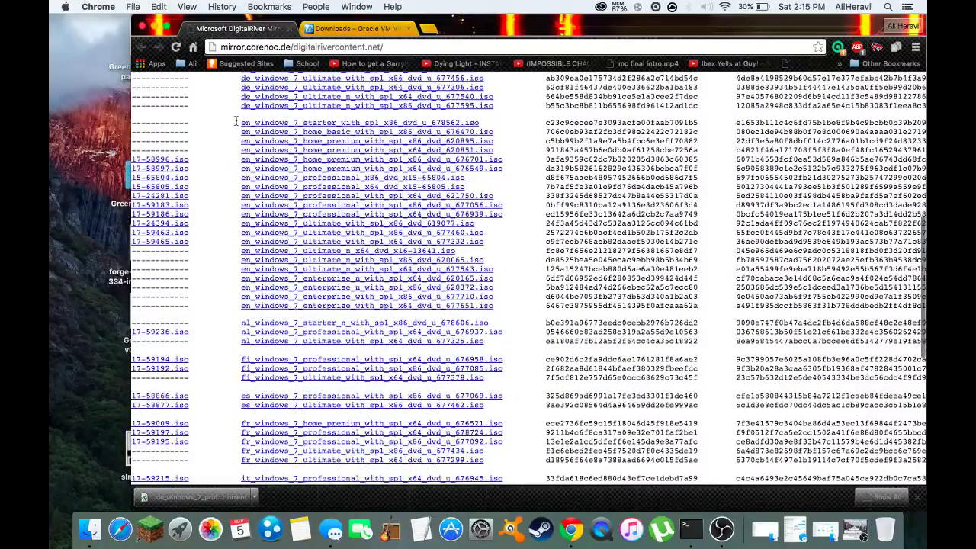
pyautogui.moveTo(236, 122); pyautogui.dragTo(260, 312)
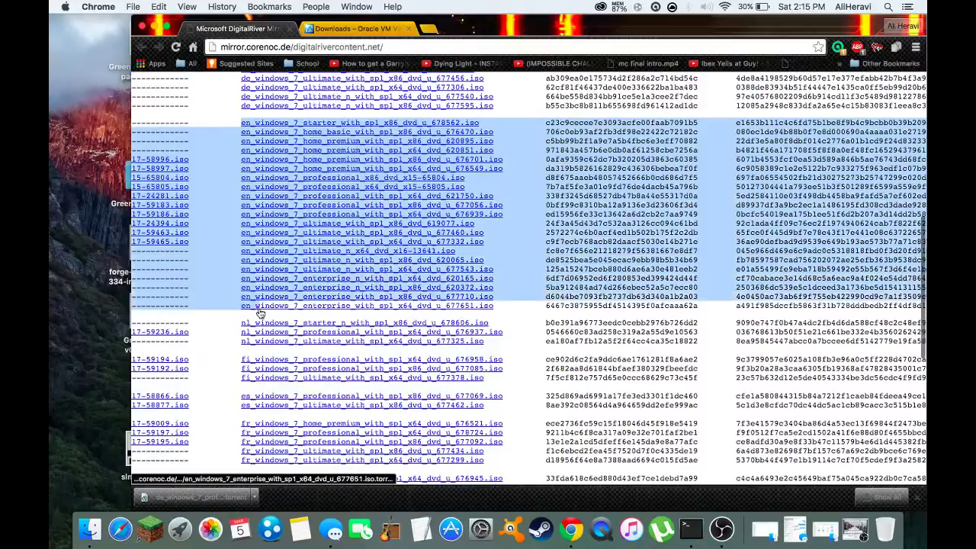
pyautogui.click(217, 333)
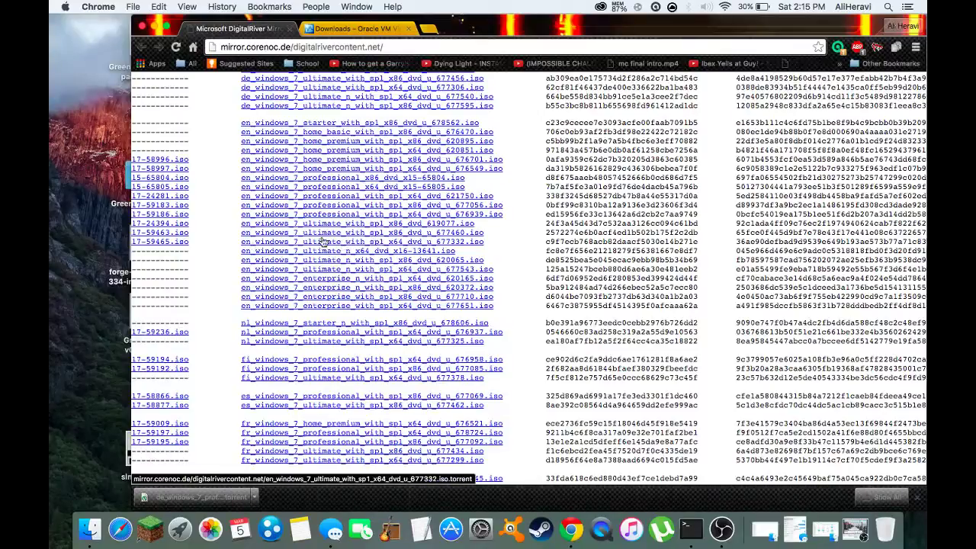
# Step: Download the en_windows_7_ultimate_with_sp1_x64_dvd_u_677332.iso torrent and place the file on the desktop with the browser minimized
pyautogui.click(437, 242)
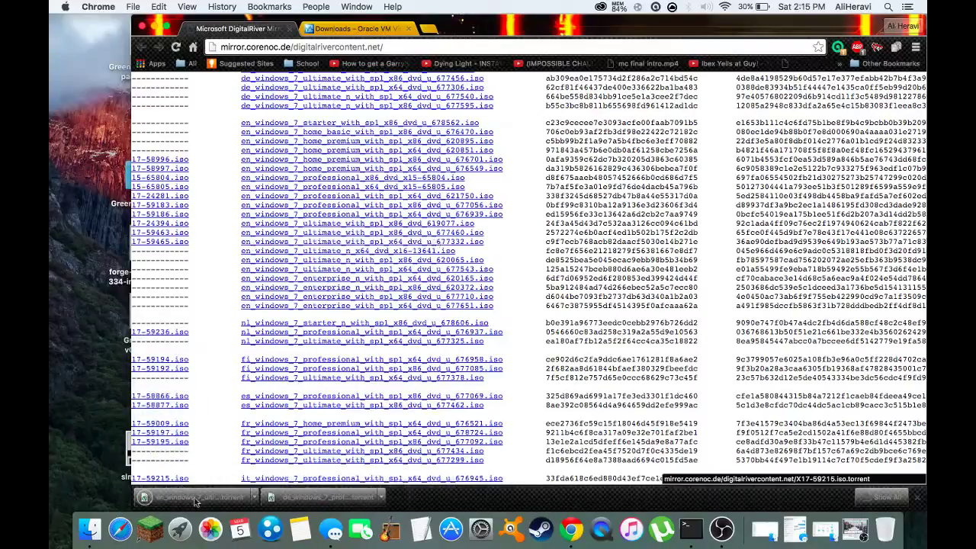
pyautogui.moveTo(175, 497); pyautogui.dragTo(116, 333)
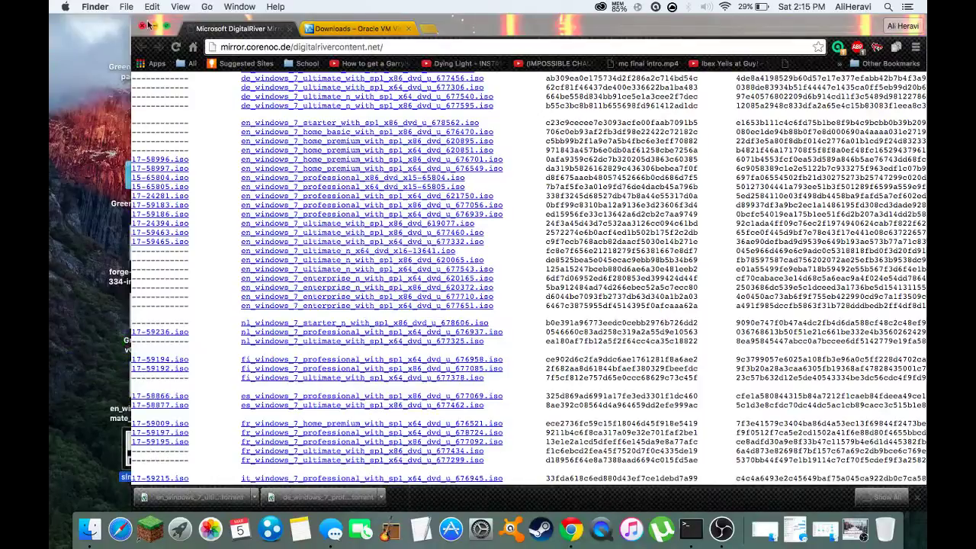
pyautogui.click(155, 29)
pyautogui.moveTo(143, 382); pyautogui.dragTo(282, 313)
# Step: Try to open the downloaded Windows 7 Ultimate torrent file from the desktop with µTorrent
pyautogui.rightClick(282, 313)
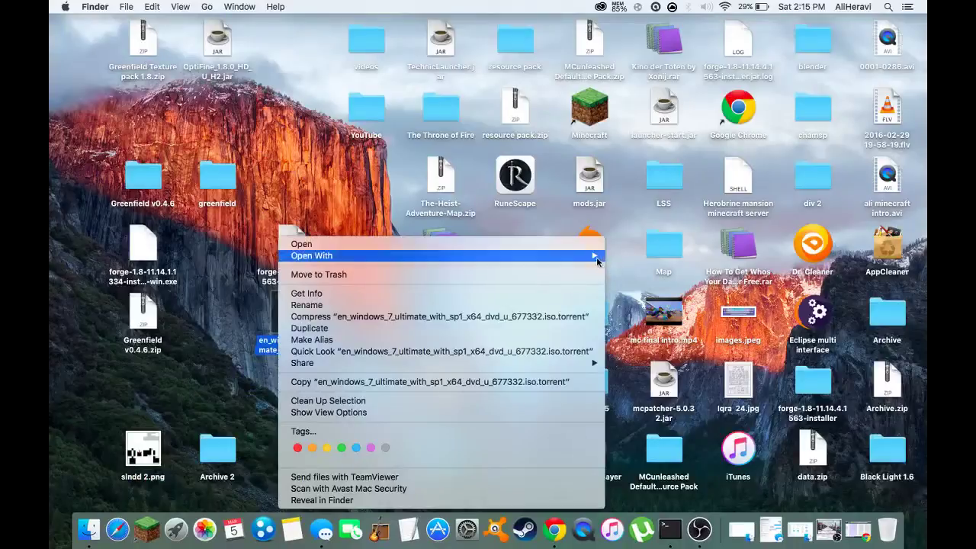
pyautogui.moveTo(534, 256)
pyautogui.click(660, 263)
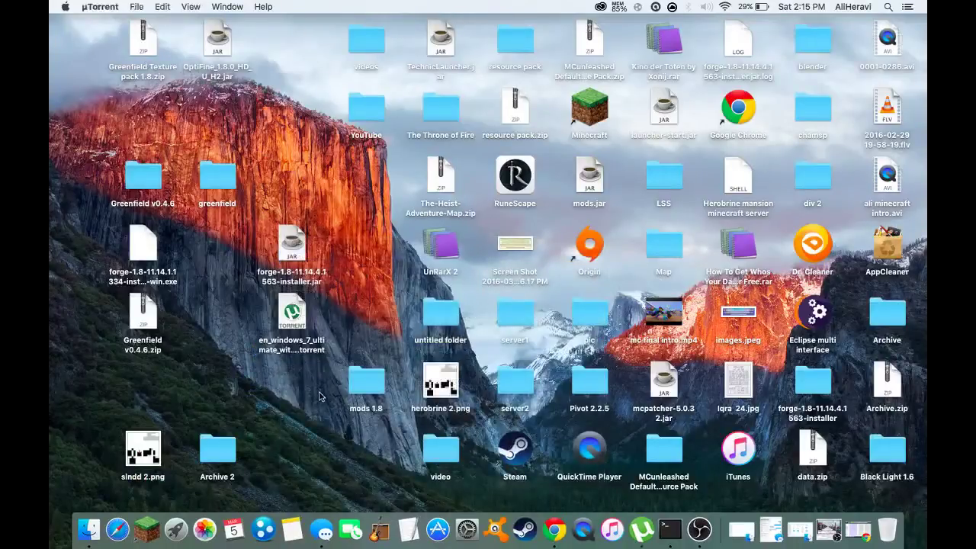
pyautogui.click(639, 526)
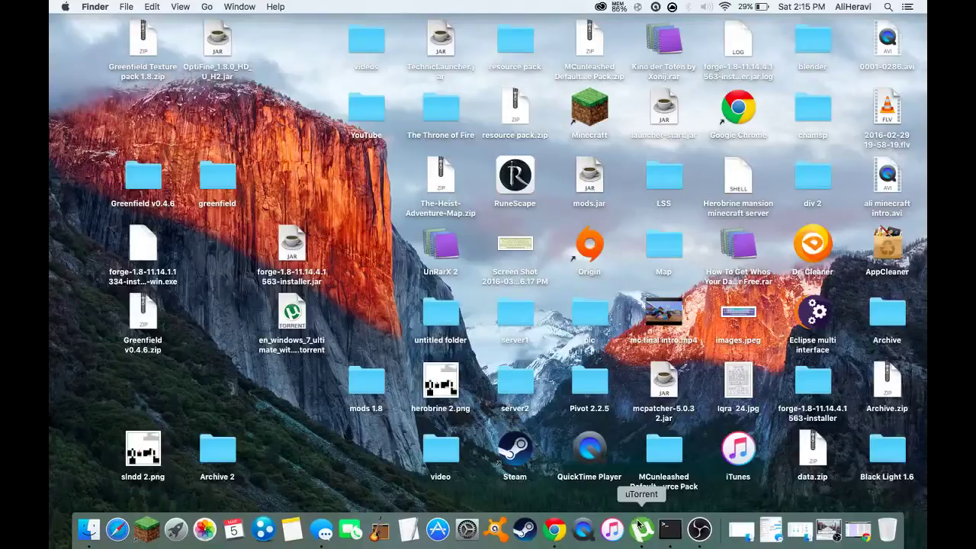
# Step: Force quit the µTorrent application
pyautogui.press('super+alt+Escape')
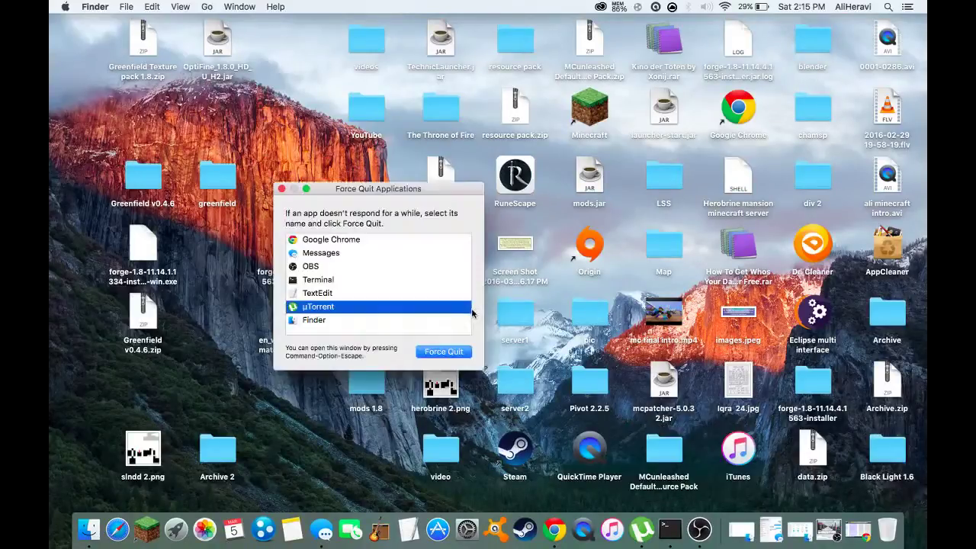
pyautogui.press('Return')
pyautogui.press('Return')
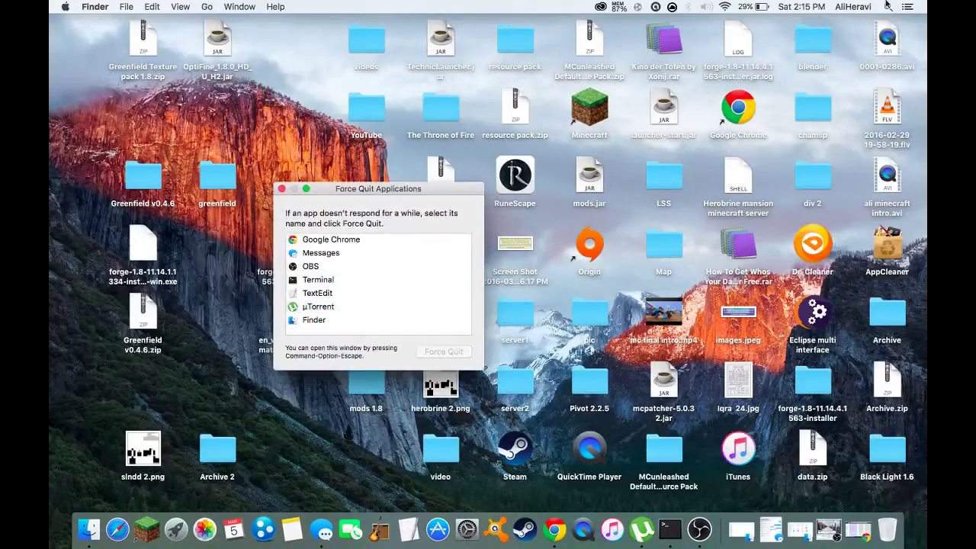
pyautogui.click(332, 308)
pyautogui.press('Return')
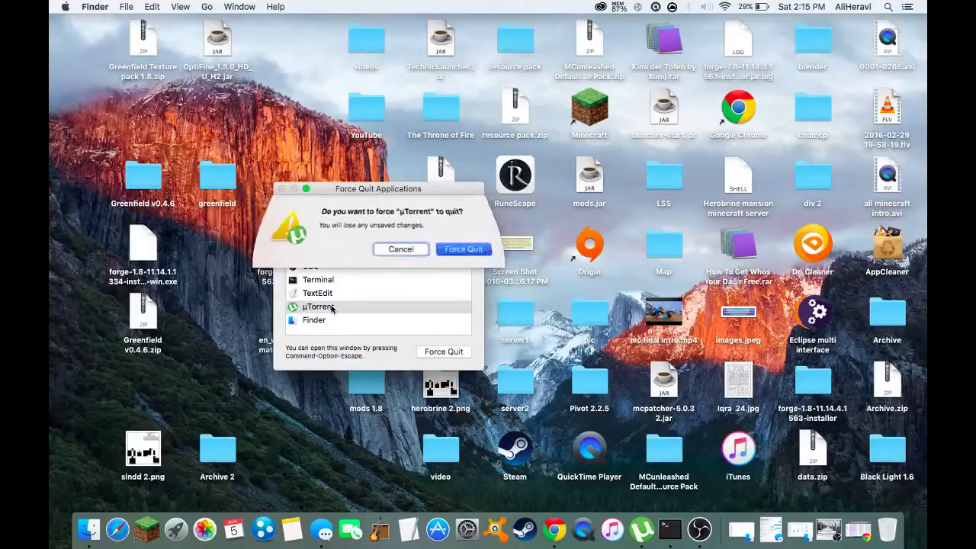
pyautogui.press('Return')
# Step: Search the Mac for uTorrent and launch it again
pyautogui.click(894, 5)
pyautogui.write('uTorrent')
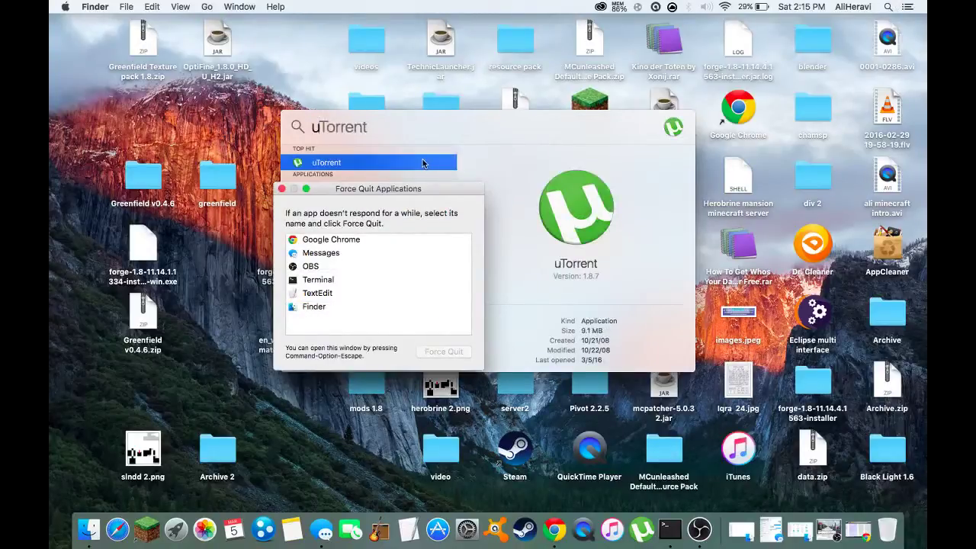
pyautogui.click(424, 162)
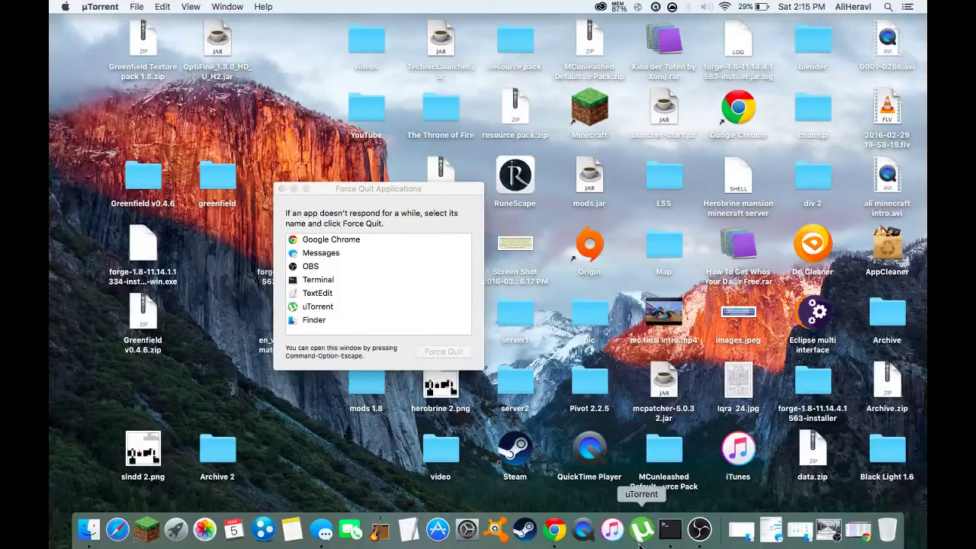
# Step: Force quit the relaunched uTorrent application
pyautogui.click(387, 312)
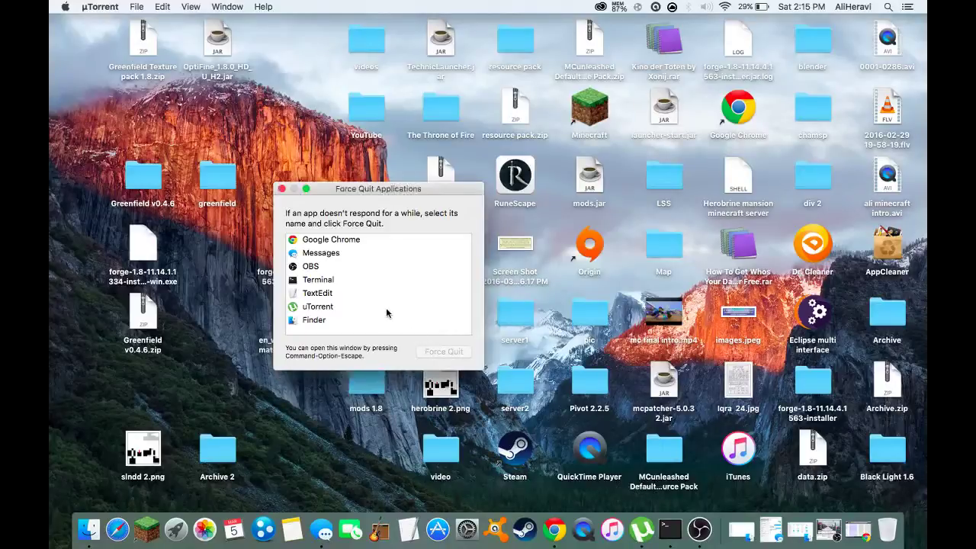
pyautogui.click(387, 311)
pyautogui.press('Return')
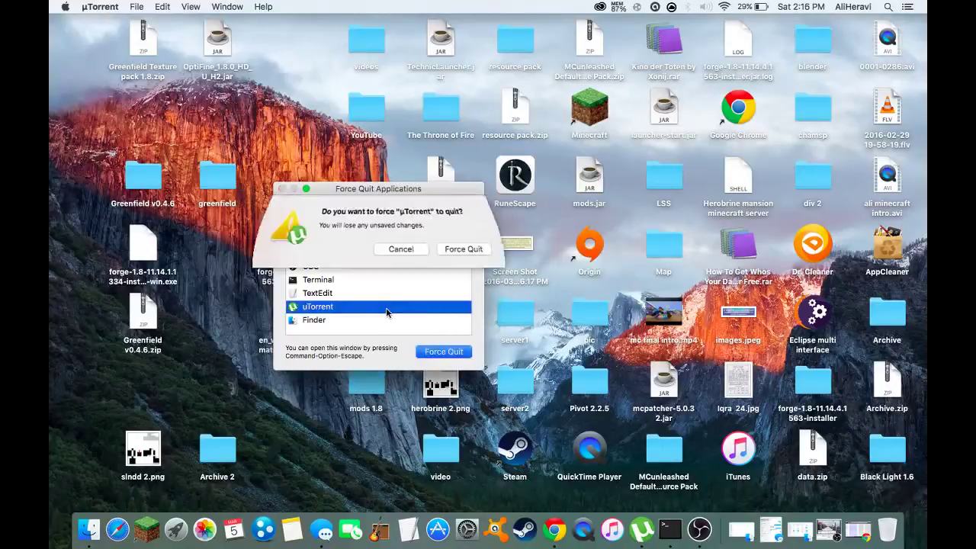
pyautogui.press('Return')
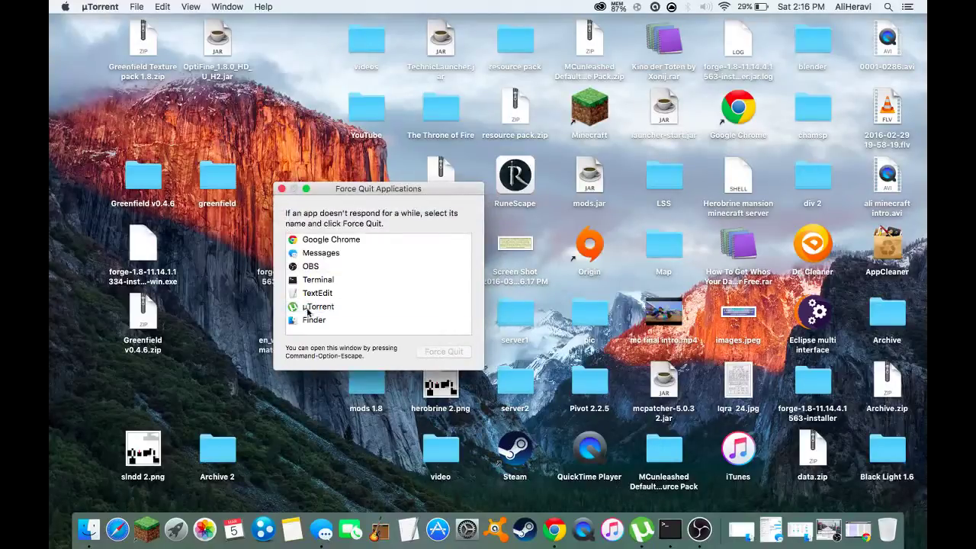
pyautogui.click(308, 310)
pyautogui.press('Return')
pyautogui.press('Return')
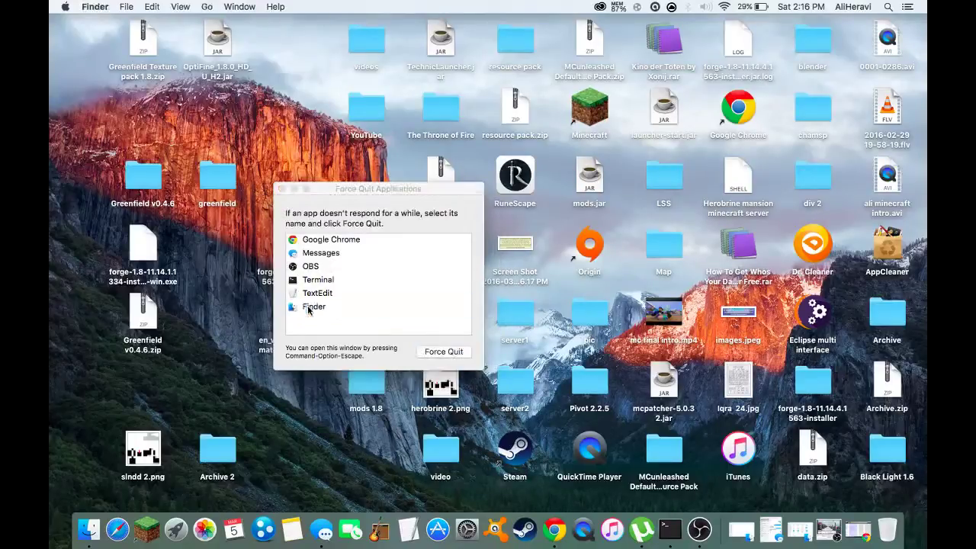
# Step: Move the Force Quit window aside and open the Windows 7 Ultimate torrent file from the desktop in uTorrent
pyautogui.click(308, 188)
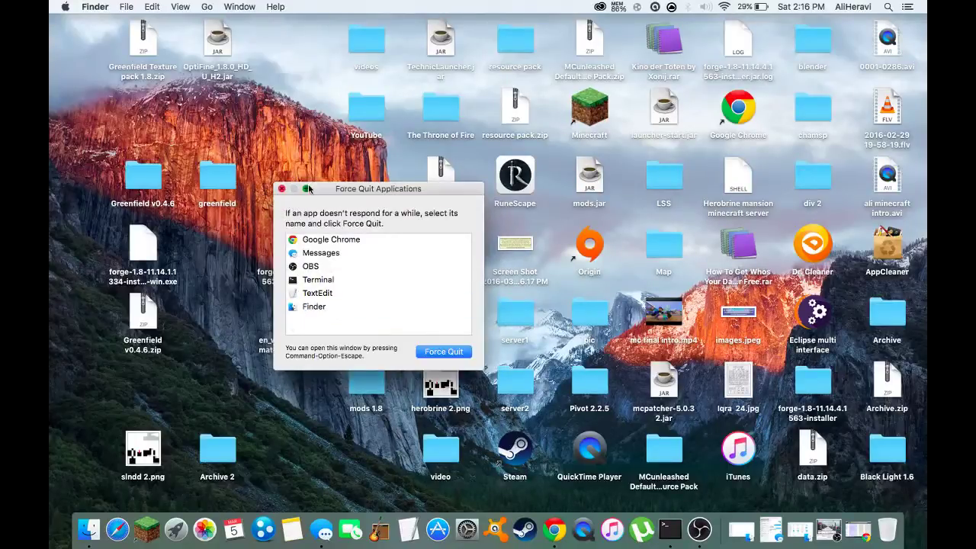
pyautogui.moveTo(404, 186); pyautogui.dragTo(722, 81)
pyautogui.doubleClick(300, 309)
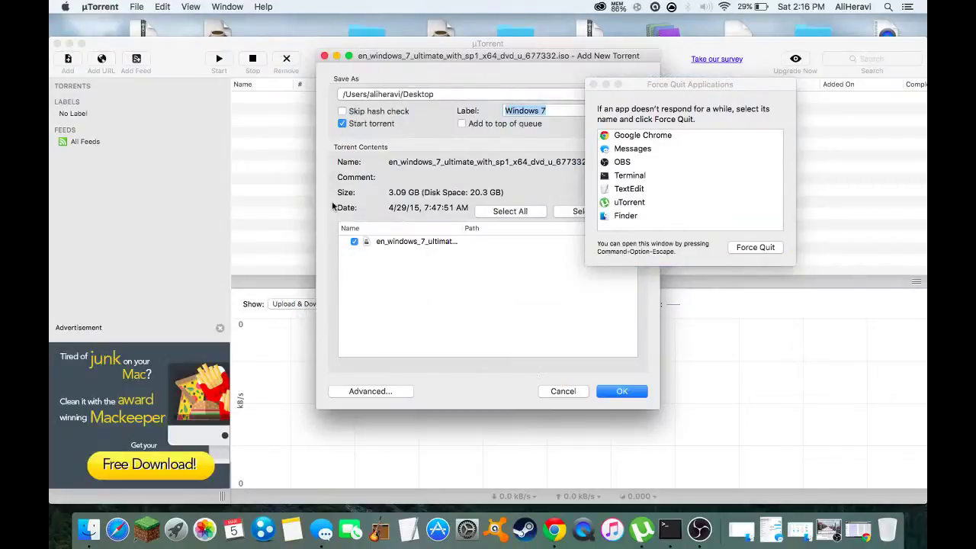
# Step: Move the Add New Torrent dialog clear of the Force Quit Applications window and close the Force Quit window
pyautogui.moveTo(453, 74); pyautogui.dragTo(341, 90)
pyautogui.click(343, 109)
pyautogui.click(598, 83)
pyautogui.click(594, 84)
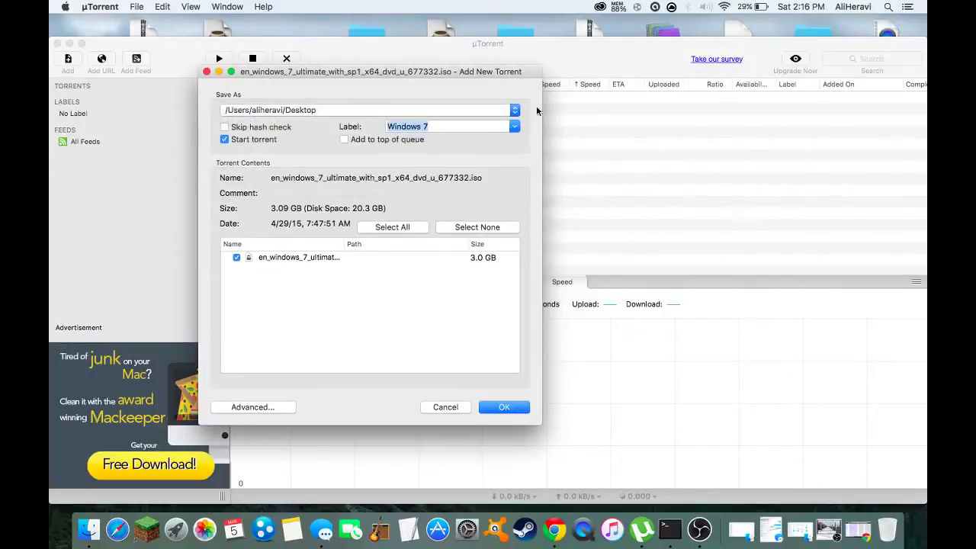
# Step: Start the torrent download with the Desktop folder as the save location and Windows 7 as the label
pyautogui.click(360, 112)
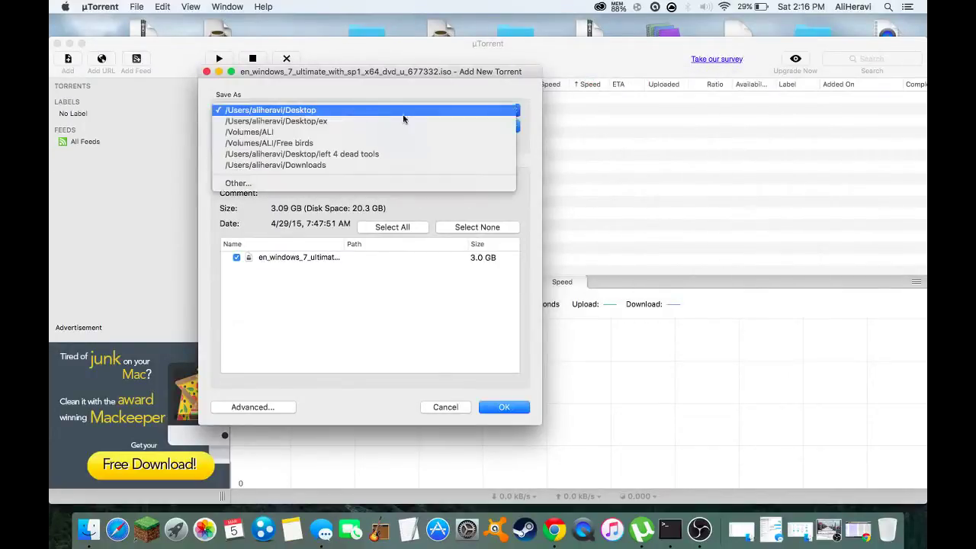
pyautogui.click(311, 183)
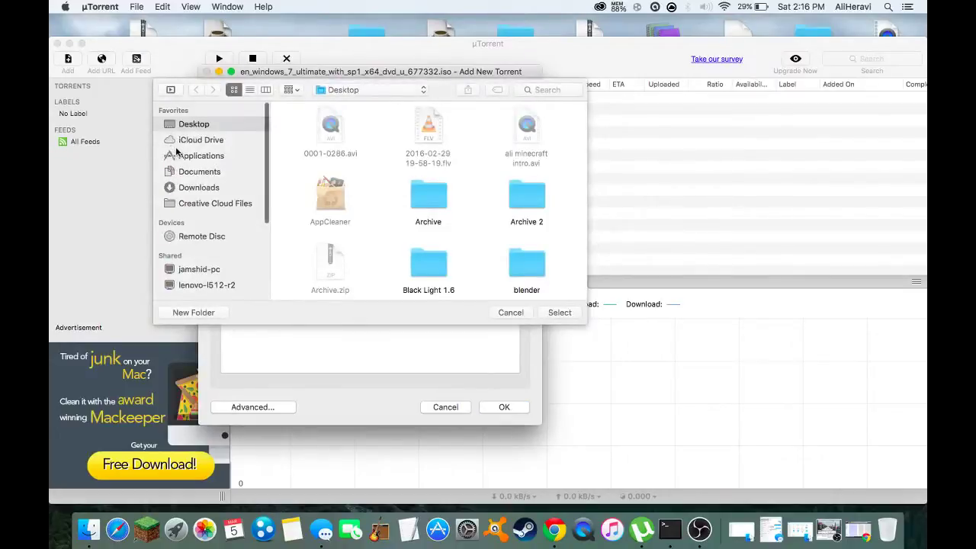
pyautogui.click(559, 313)
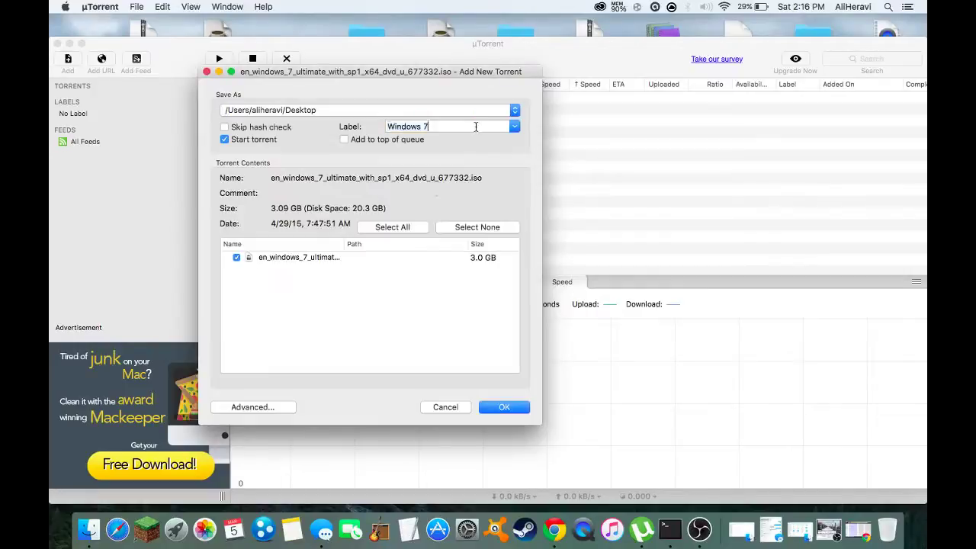
pyautogui.click(437, 128)
pyautogui.click(515, 405)
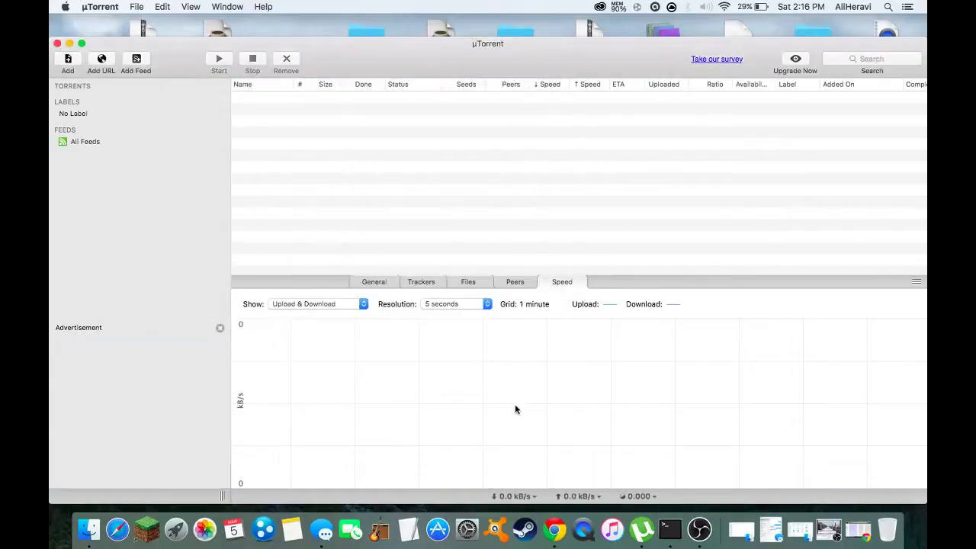
# Step: List the torrents under the Windows 7 label to check the download
pyautogui.click(192, 118)
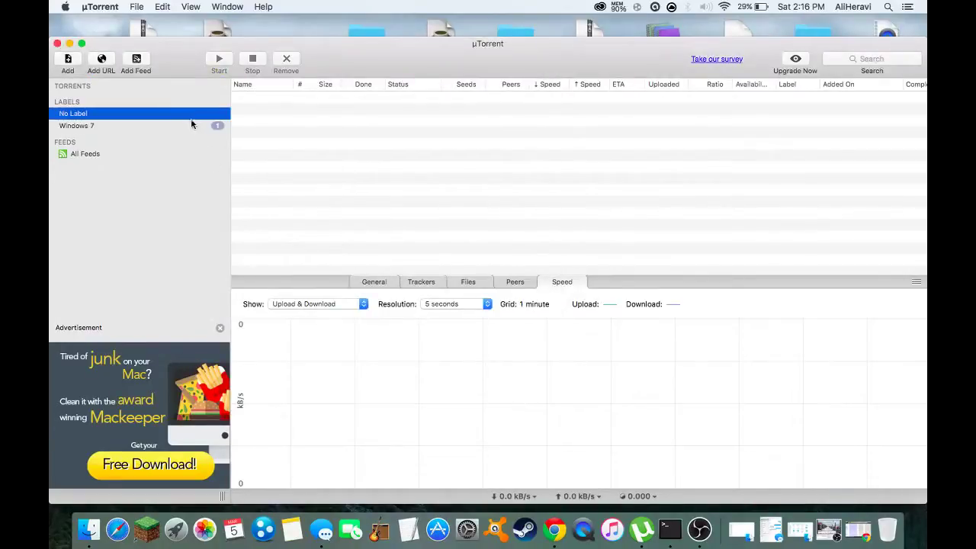
pyautogui.click(192, 126)
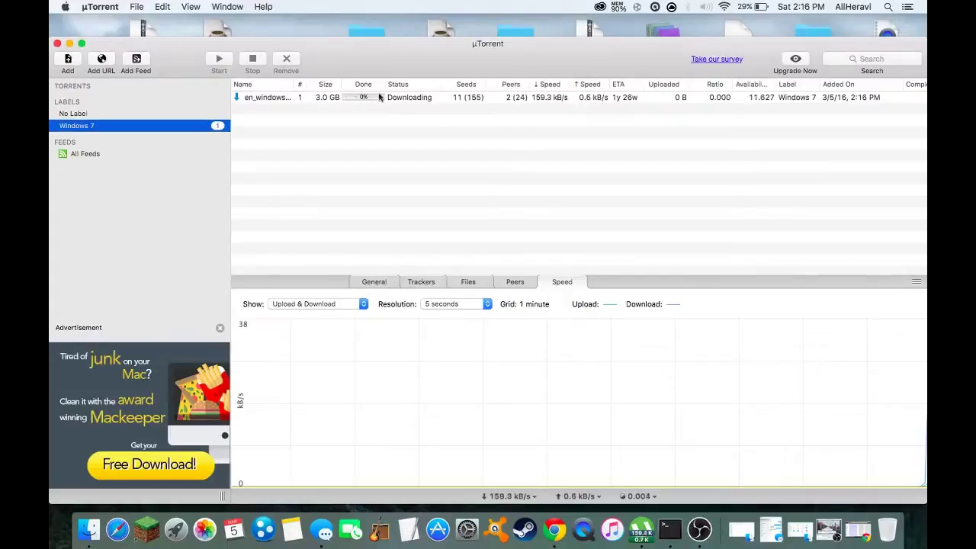
pyautogui.click(699, 529)
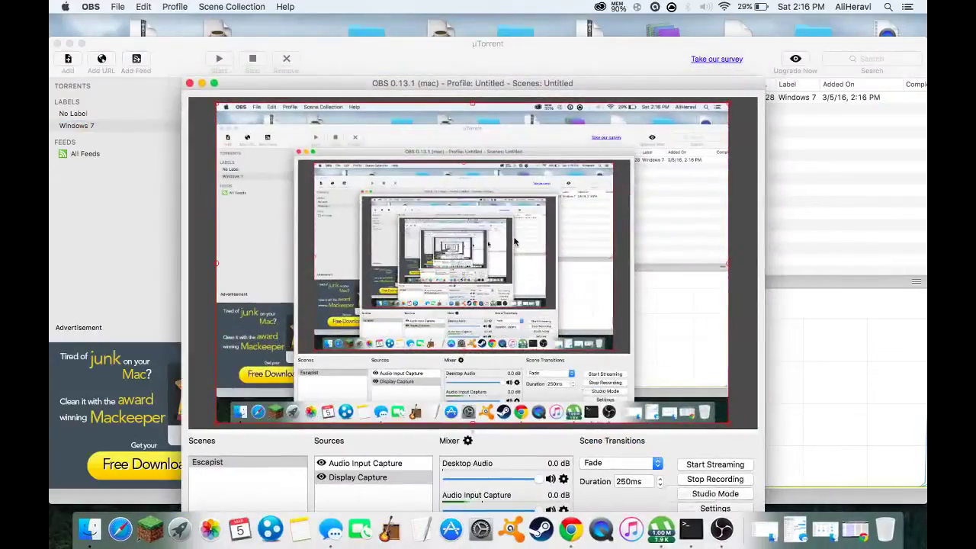
pyautogui.doubleClick(558, 85)
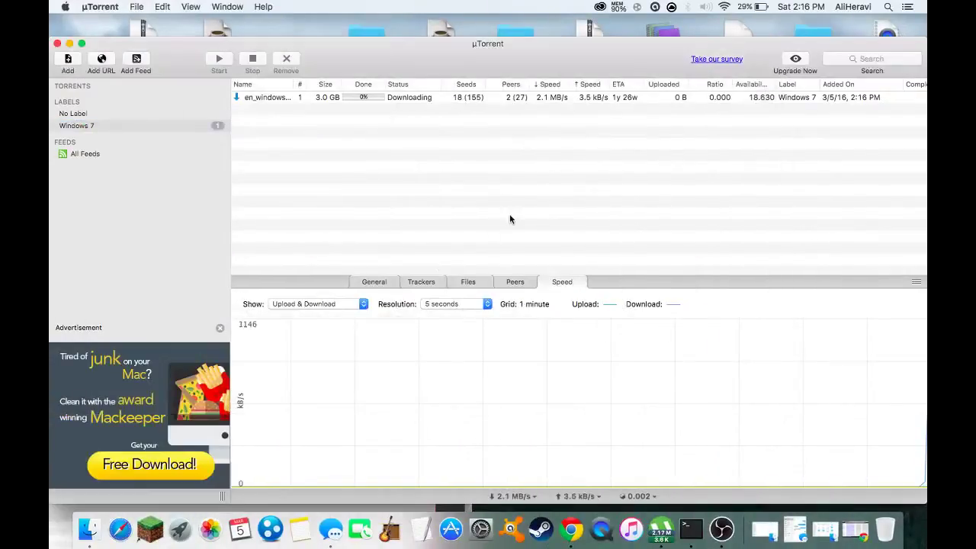
# Step: Examine the available download speed limits, upload speed limits and seeding ratio options
pyautogui.click(514, 497)
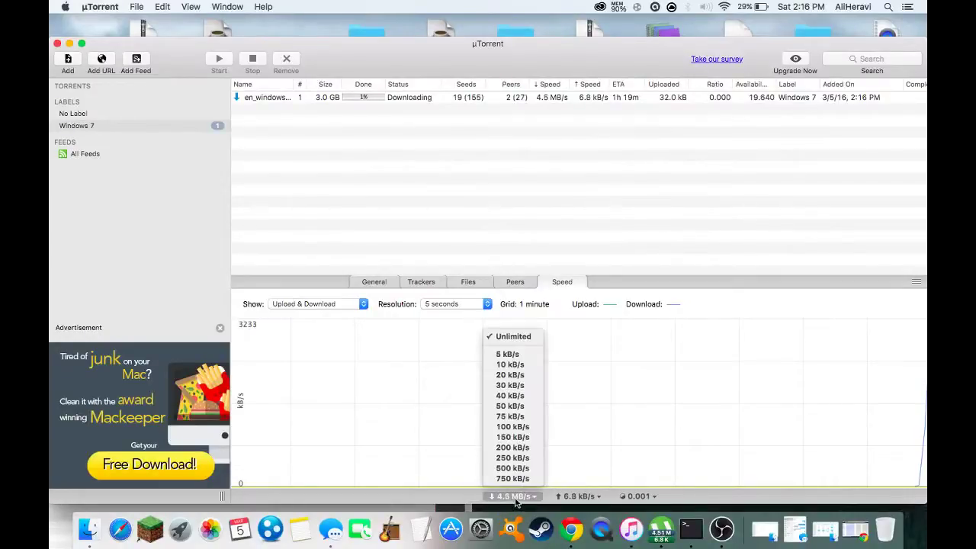
pyautogui.click(564, 498)
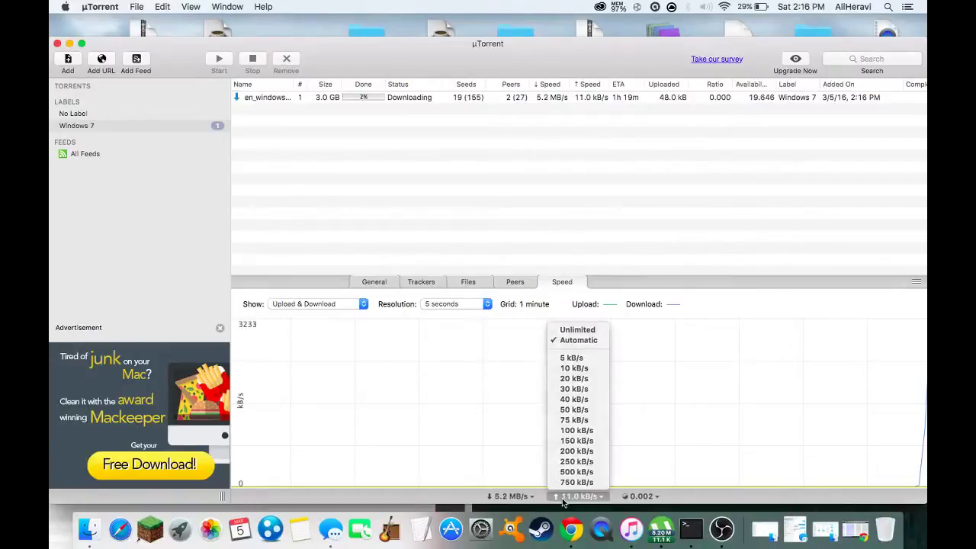
pyautogui.click(623, 497)
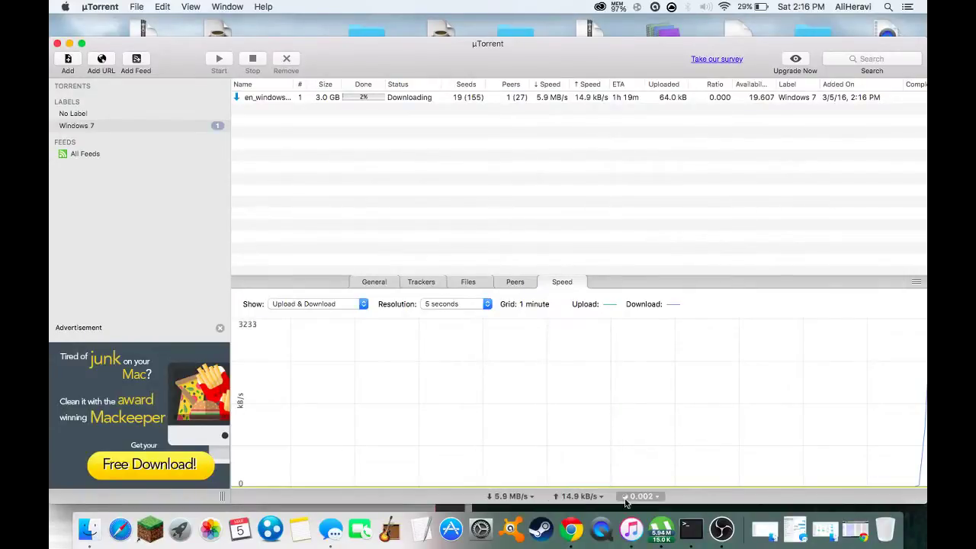
pyautogui.click(628, 496)
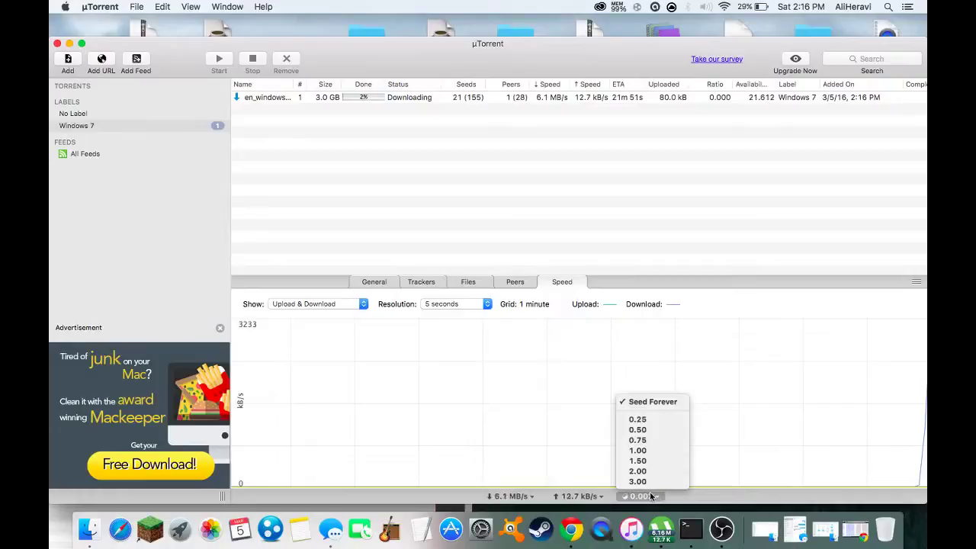
pyautogui.click(649, 499)
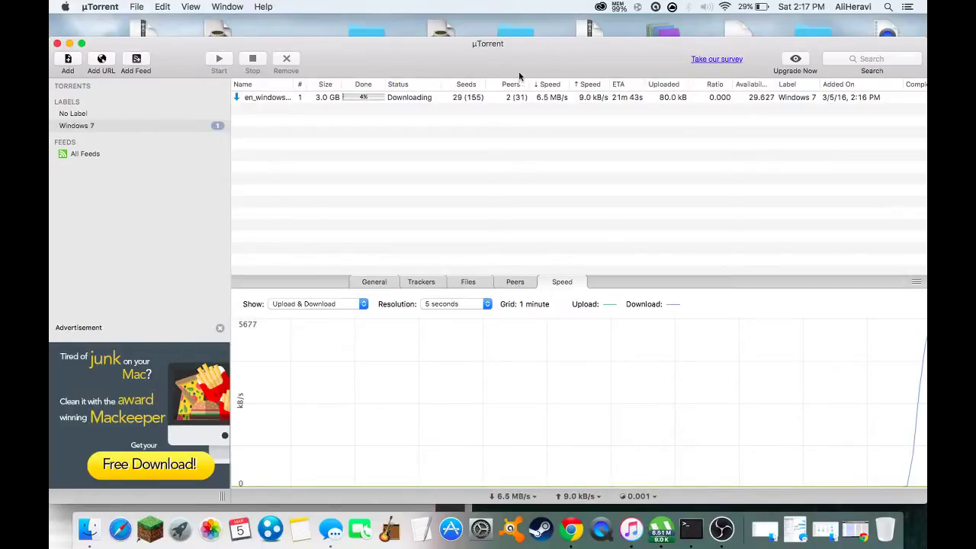
pyautogui.moveTo(520, 76); pyautogui.dragTo(585, 60)
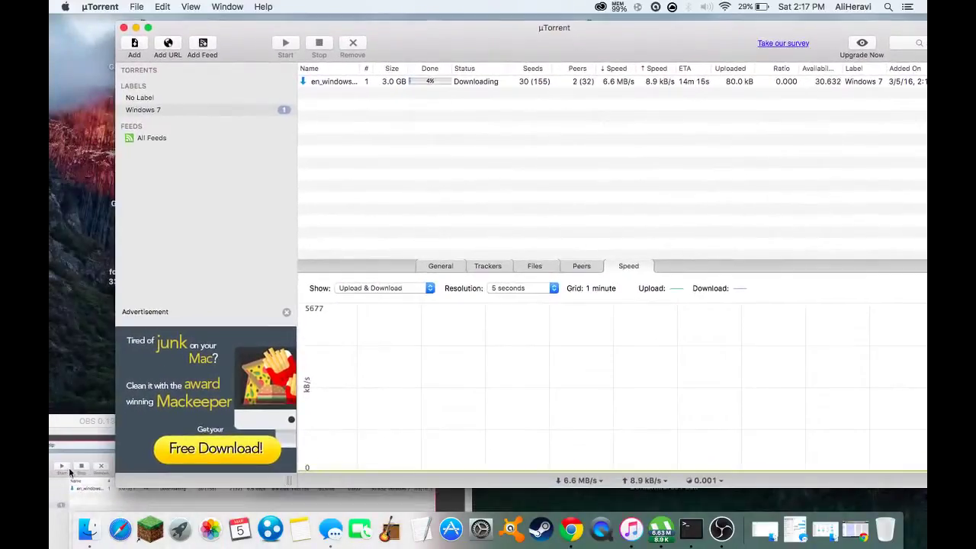
pyautogui.click(99, 424)
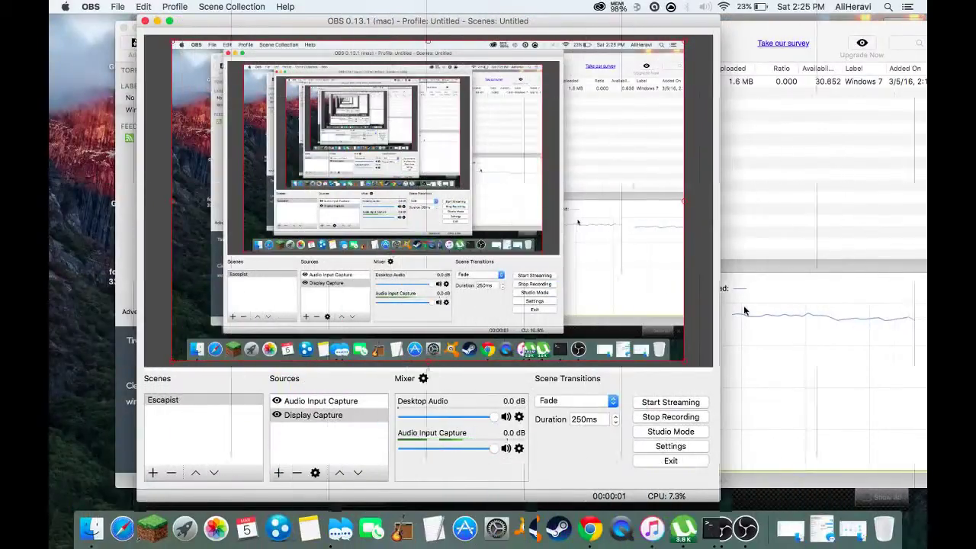
pyautogui.click(745, 310)
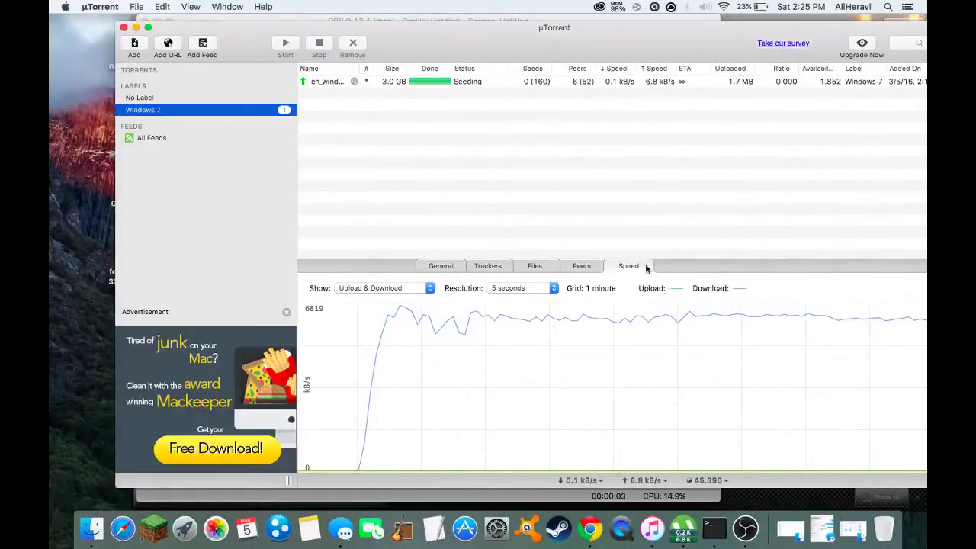
pyautogui.moveTo(667, 33); pyautogui.dragTo(605, 26)
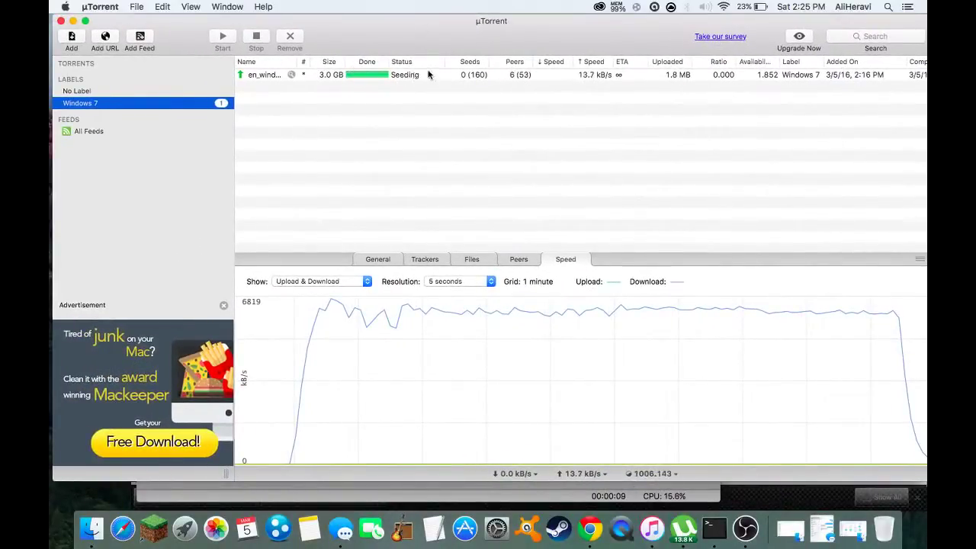
# Step: Stop seeding the completed Windows 7 torrent and remove it from the torrent list
pyautogui.click(649, 474)
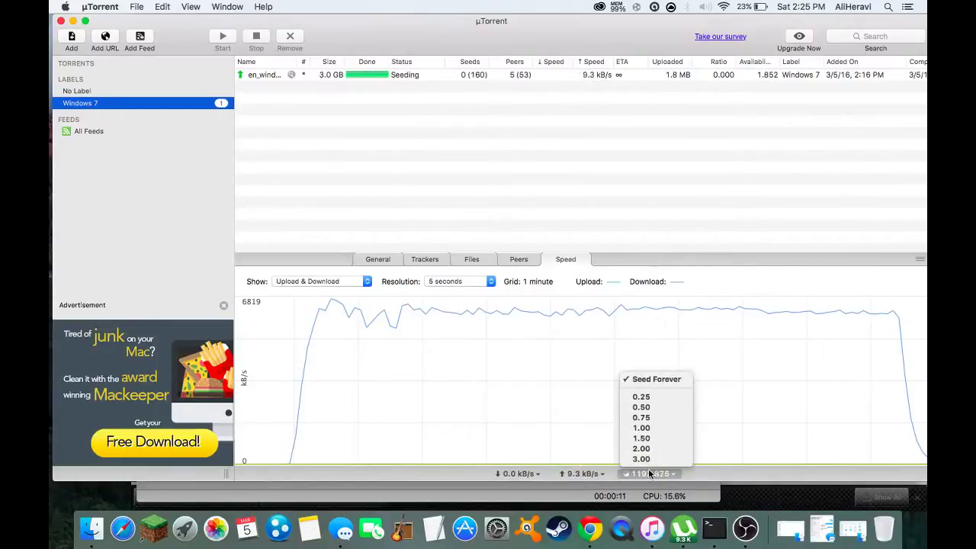
pyautogui.click(765, 369)
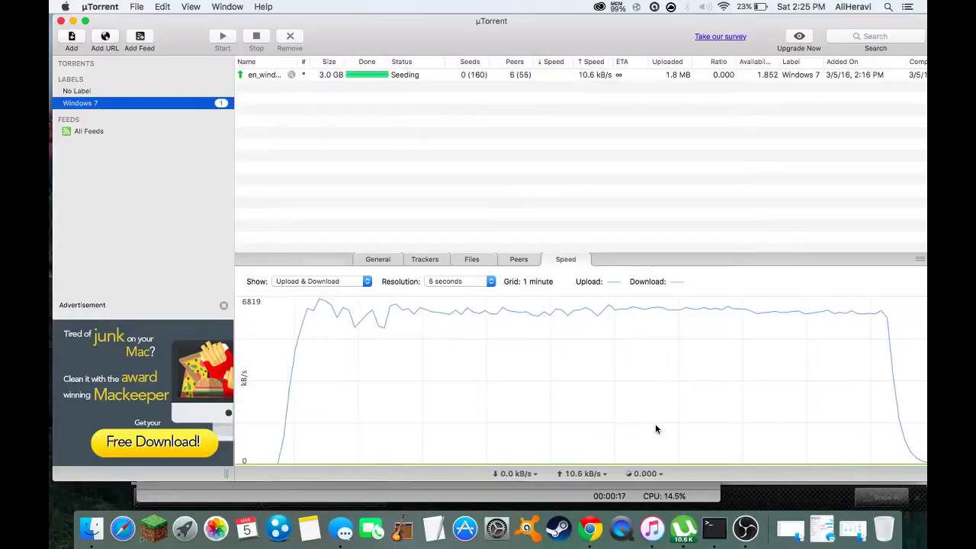
pyautogui.click(536, 75)
pyautogui.click(256, 37)
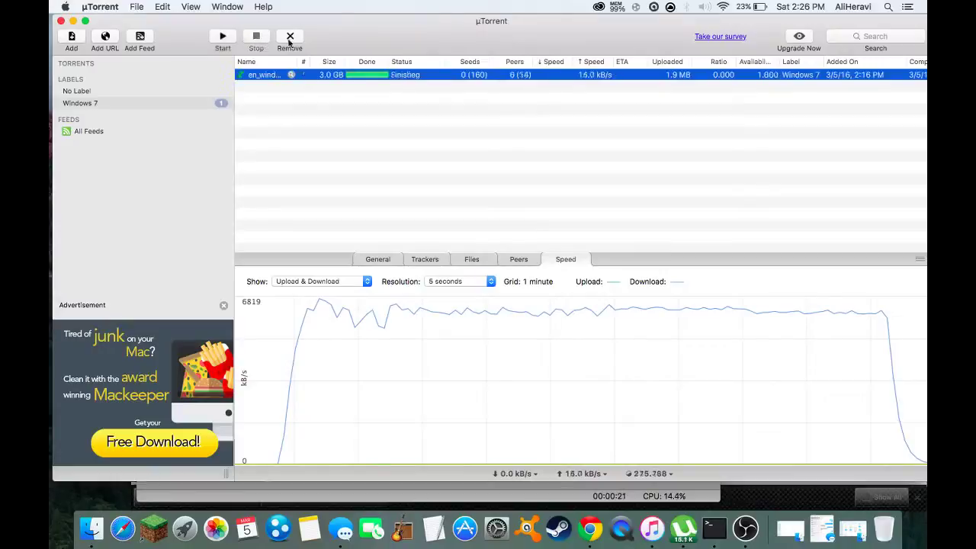
pyautogui.click(290, 37)
# Step: Minimize the open application windows, including uTorrent, Chrome and iTunes, to reveal the desktop
pyautogui.click(74, 22)
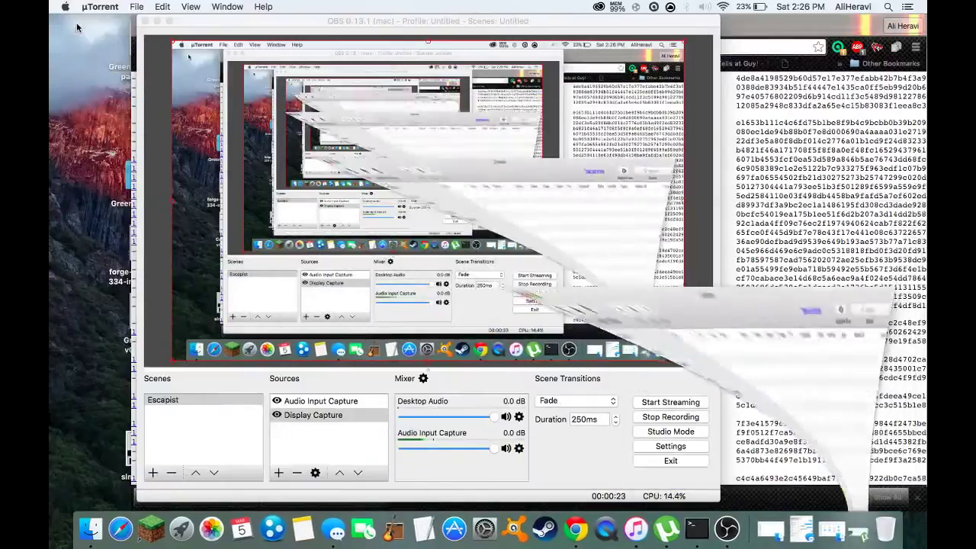
pyautogui.click(158, 25)
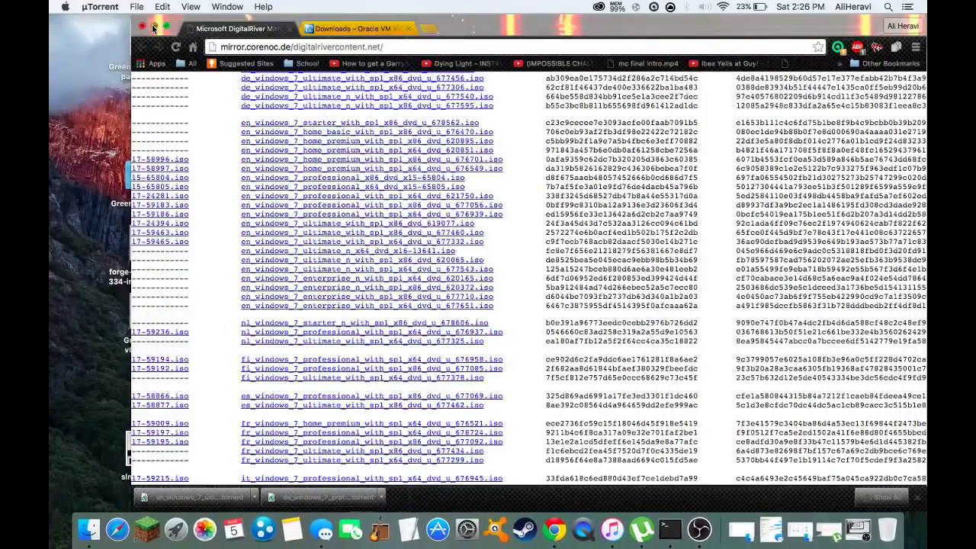
pyautogui.click(156, 26)
pyautogui.click(279, 60)
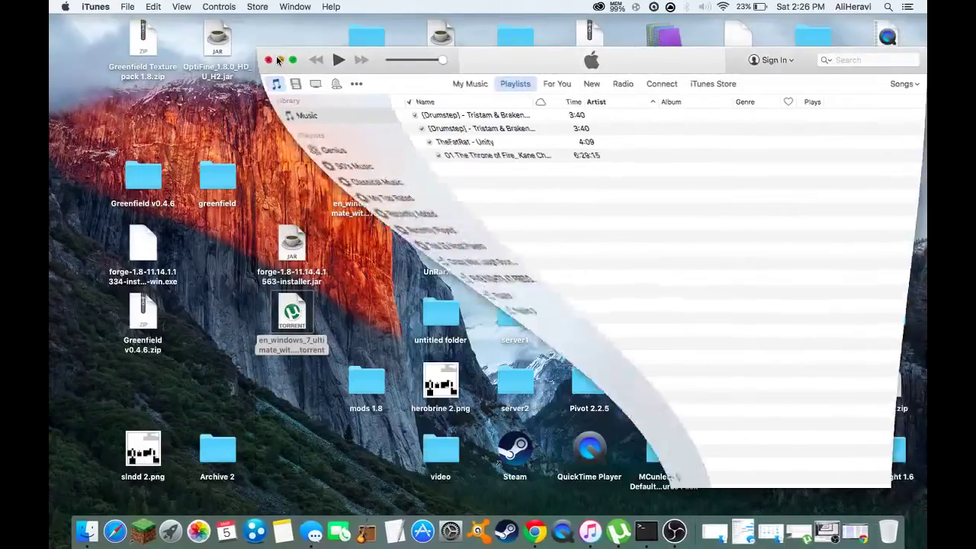
# Step: Move the Windows 7 torrent file above the forge installer on the desktop and put the downloaded ISO in its former spot
pyautogui.moveTo(289, 324); pyautogui.dragTo(288, 118)
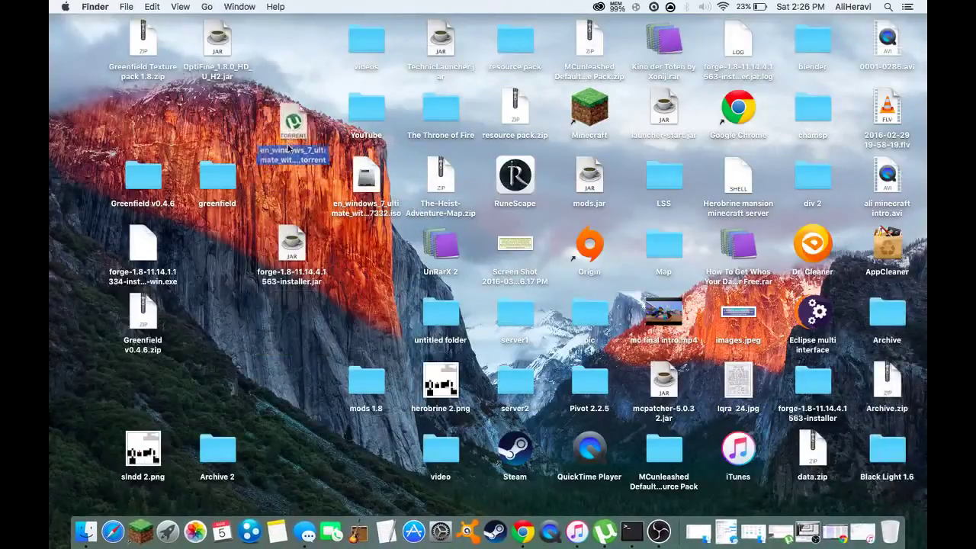
pyautogui.click(372, 197)
pyautogui.moveTo(372, 197); pyautogui.dragTo(297, 335)
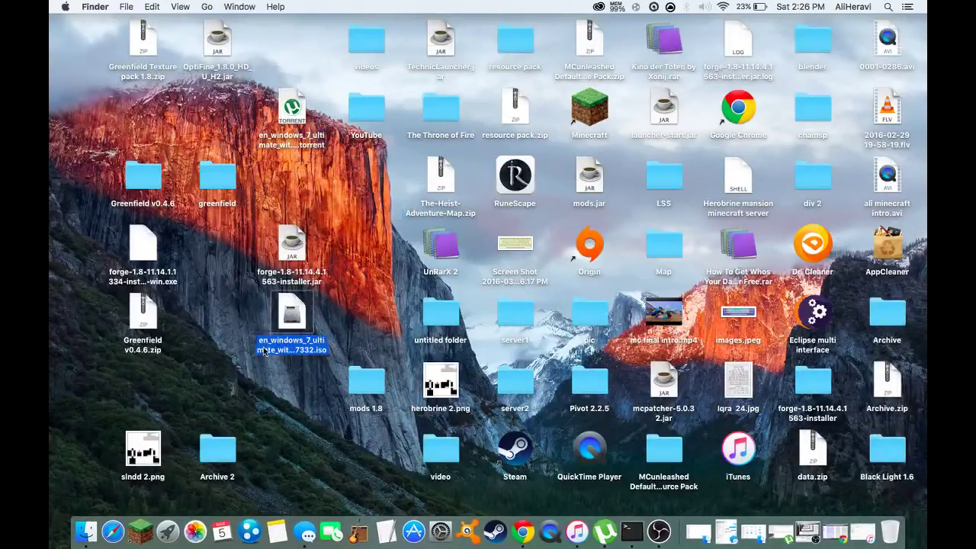
pyautogui.moveTo(354, 303); pyautogui.dragTo(252, 367)
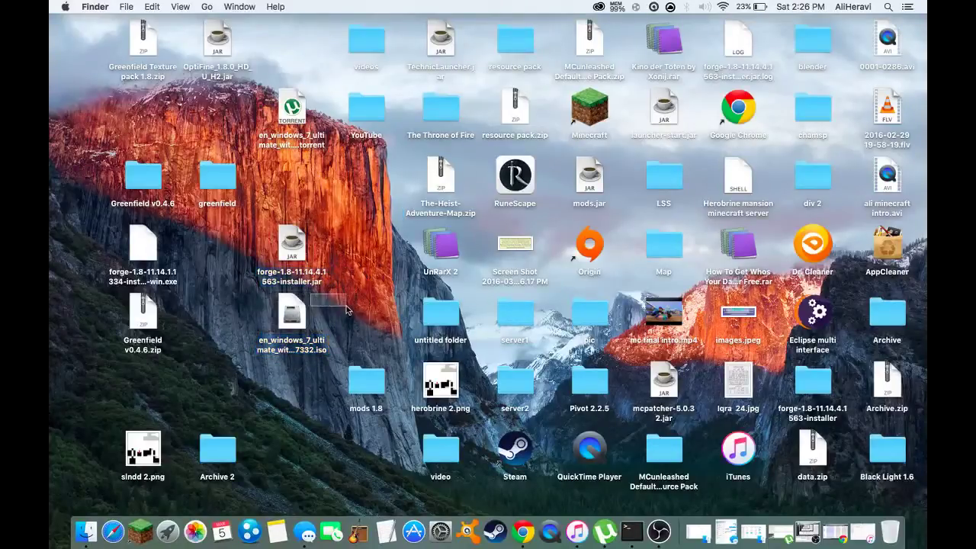
# Step: Move the Windows 7 Ultimate ISO from the desktop into the Documents folder in Finder
pyautogui.click(86, 532)
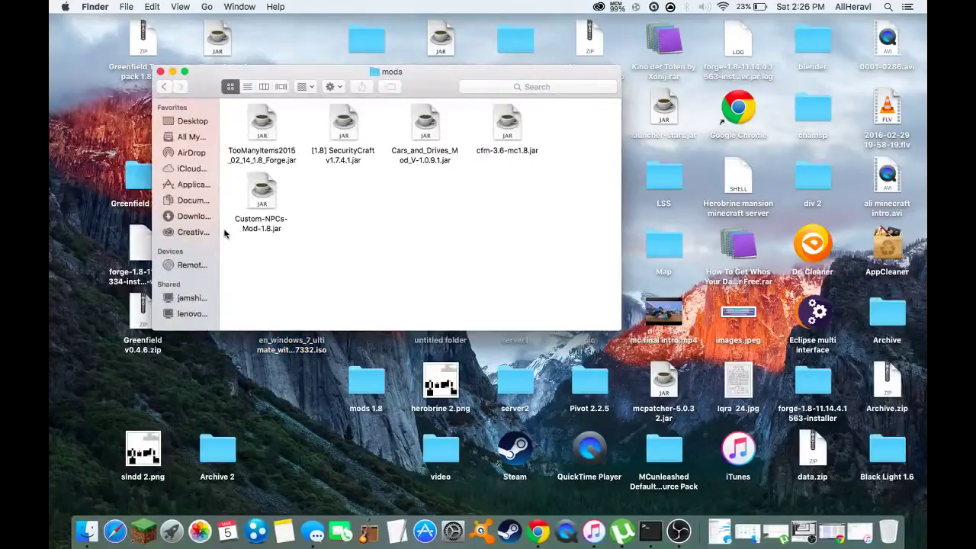
pyautogui.click(191, 200)
pyautogui.moveTo(286, 345); pyautogui.dragTo(263, 229)
pyautogui.moveTo(276, 288); pyautogui.dragTo(304, 337)
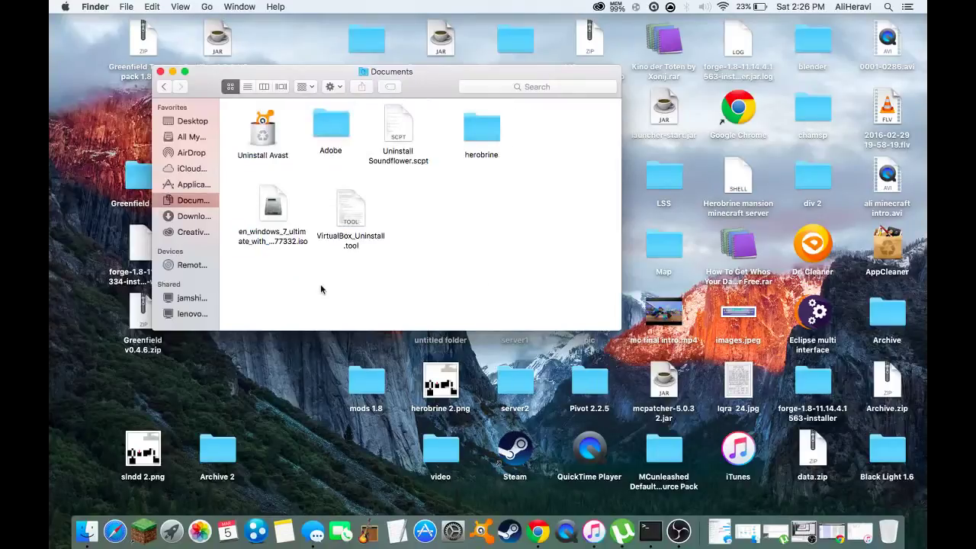
pyautogui.moveTo(259, 251); pyautogui.dragTo(365, 288)
# Step: Switch to the VirtualBox downloads page in Chrome and examine the VirtualBox 5.0.16 platform package for OS X hosts
pyautogui.click(537, 532)
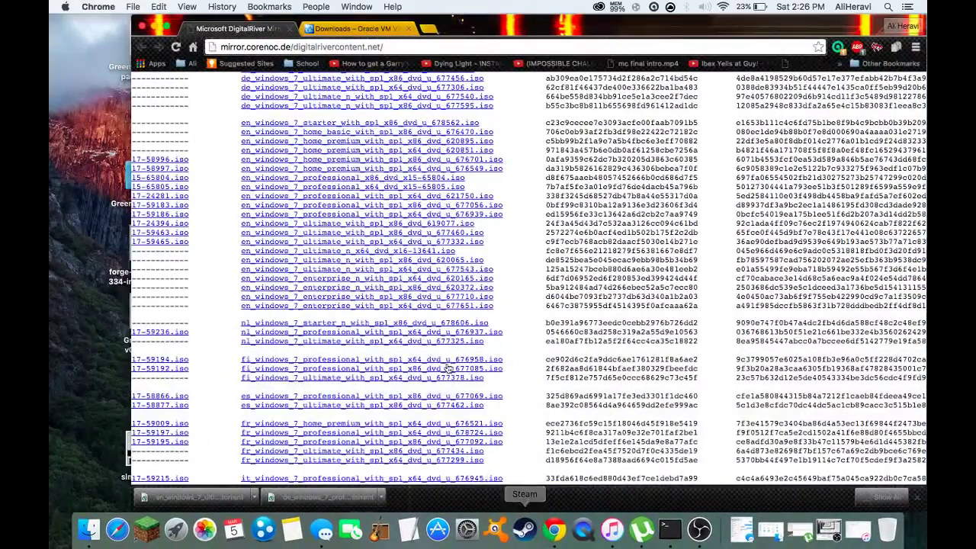
pyautogui.click(362, 29)
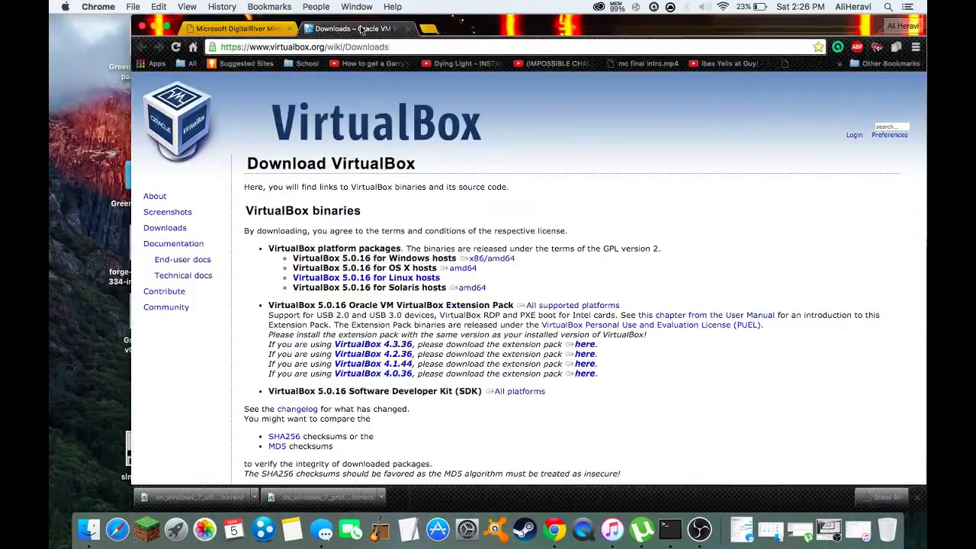
pyautogui.moveTo(520, 138); pyautogui.dragTo(454, 106)
pyautogui.click(485, 113)
pyautogui.moveTo(265, 251); pyautogui.dragTo(401, 245)
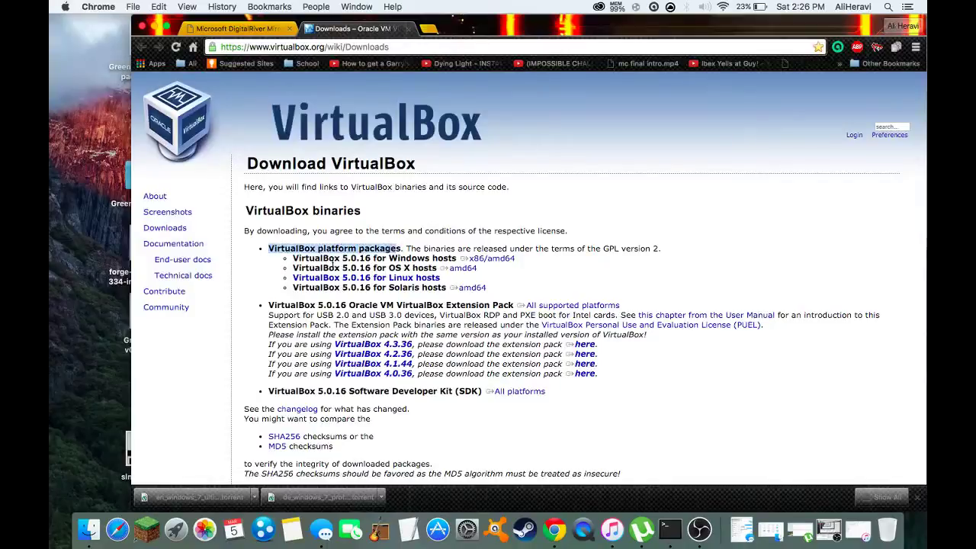
pyautogui.moveTo(284, 268); pyautogui.dragTo(345, 261)
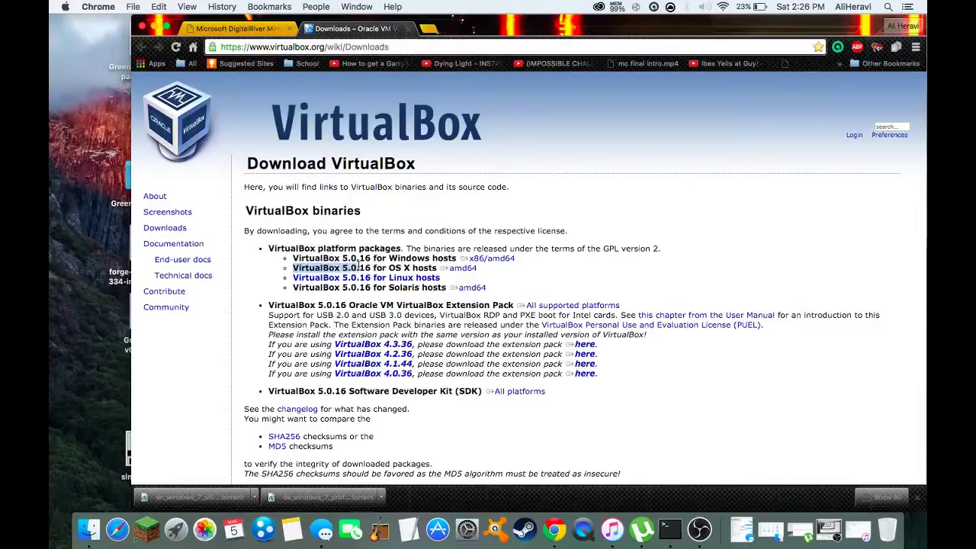
pyautogui.click(382, 264)
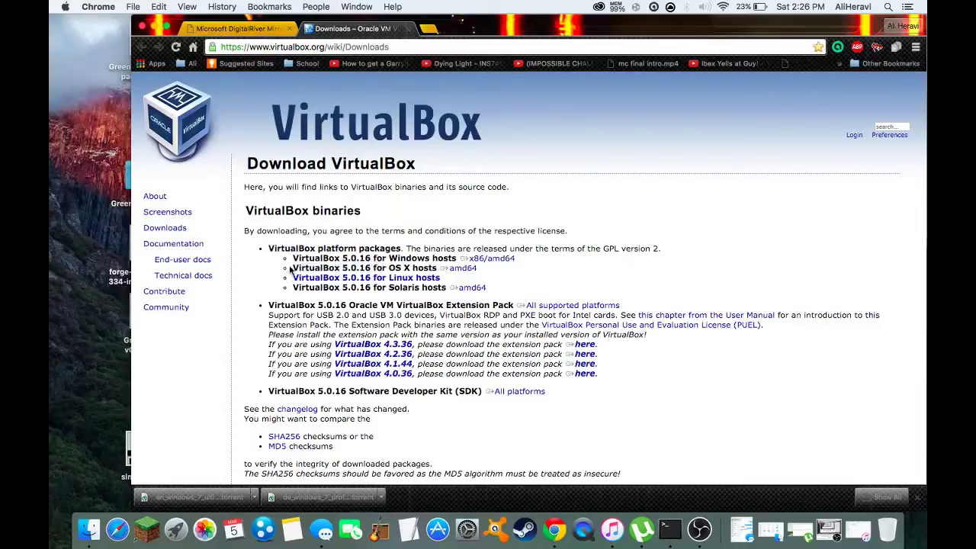
pyautogui.moveTo(292, 269); pyautogui.dragTo(437, 264)
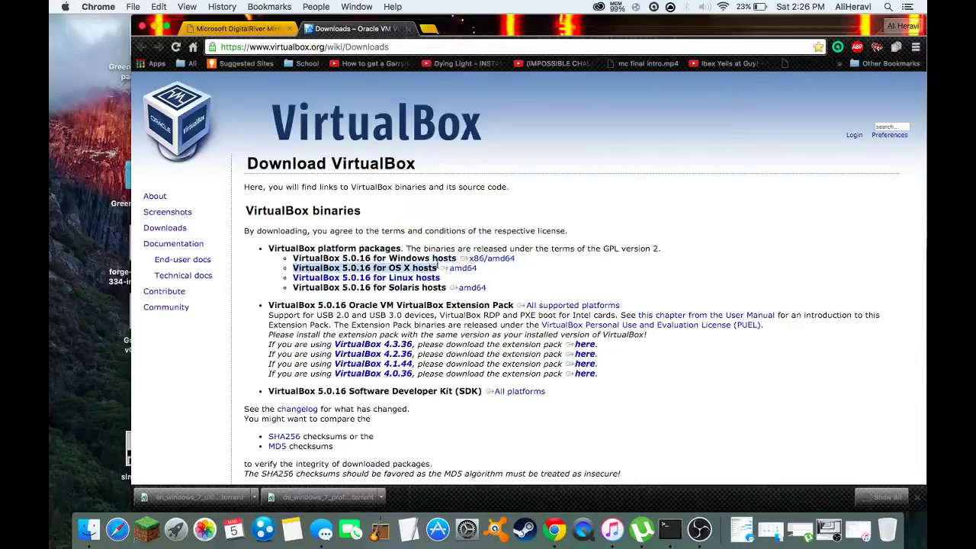
# Step: Download the amd64 package of VirtualBox 5.0.16 for OS X hosts
pyautogui.click(500, 276)
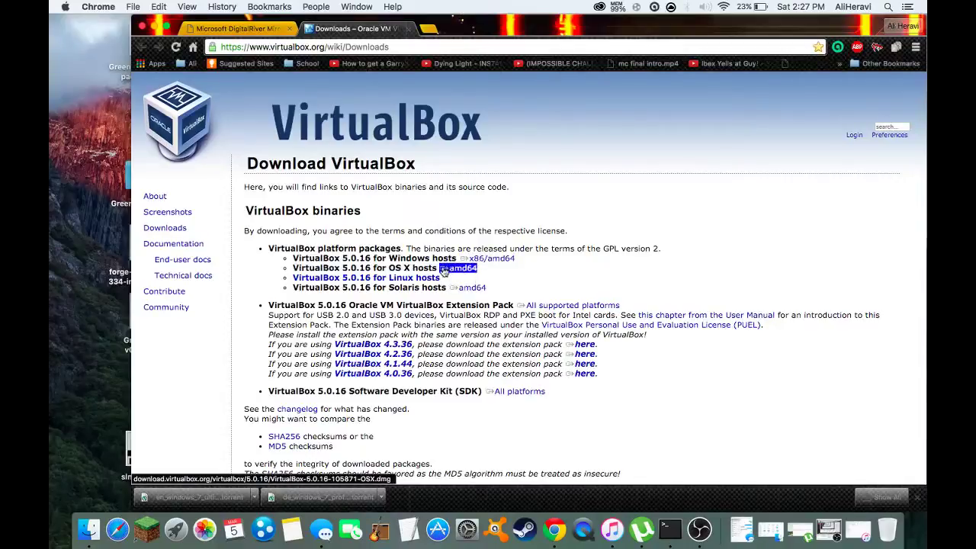
pyautogui.moveTo(293, 269); pyautogui.dragTo(441, 269)
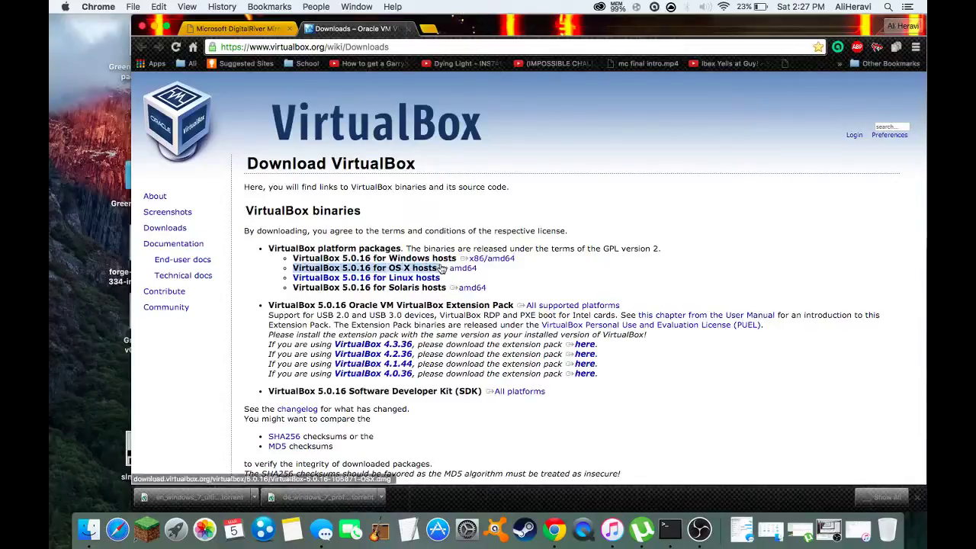
pyautogui.click(463, 269)
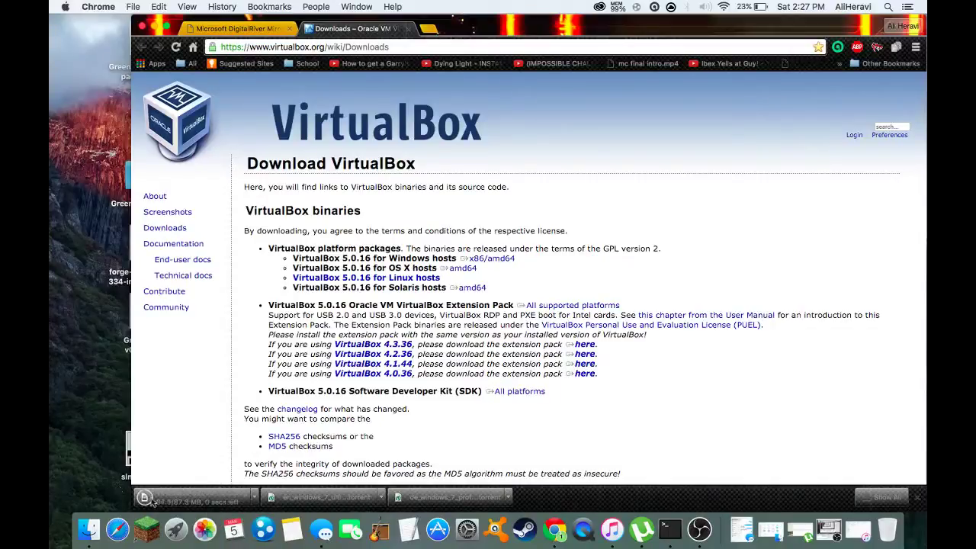
# Step: Switch to Finder and run VirtualBox_Uninstall.tool from the Documents folder, allowing the downloaded script to open
pyautogui.click(88, 528)
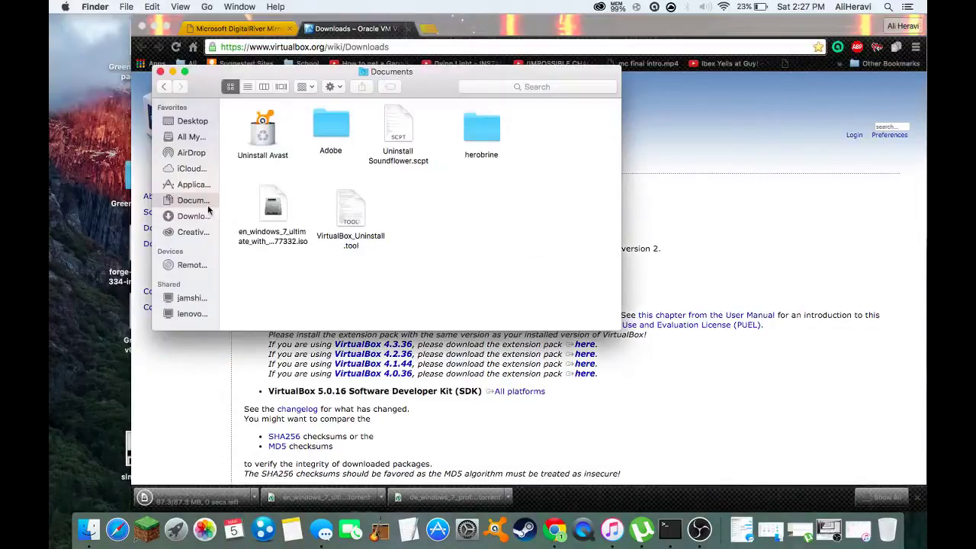
pyautogui.click(195, 215)
pyautogui.click(194, 200)
pyautogui.doubleClick(355, 214)
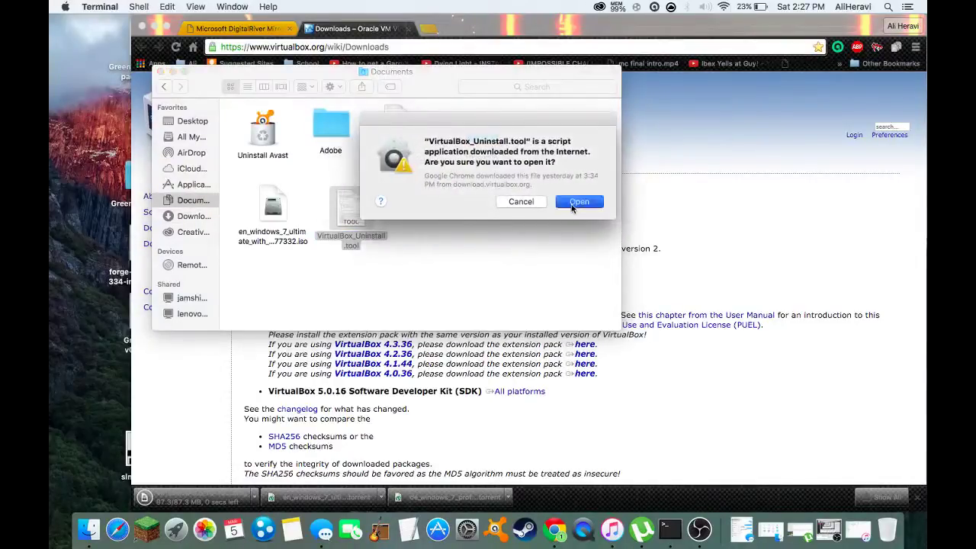
pyautogui.click(571, 204)
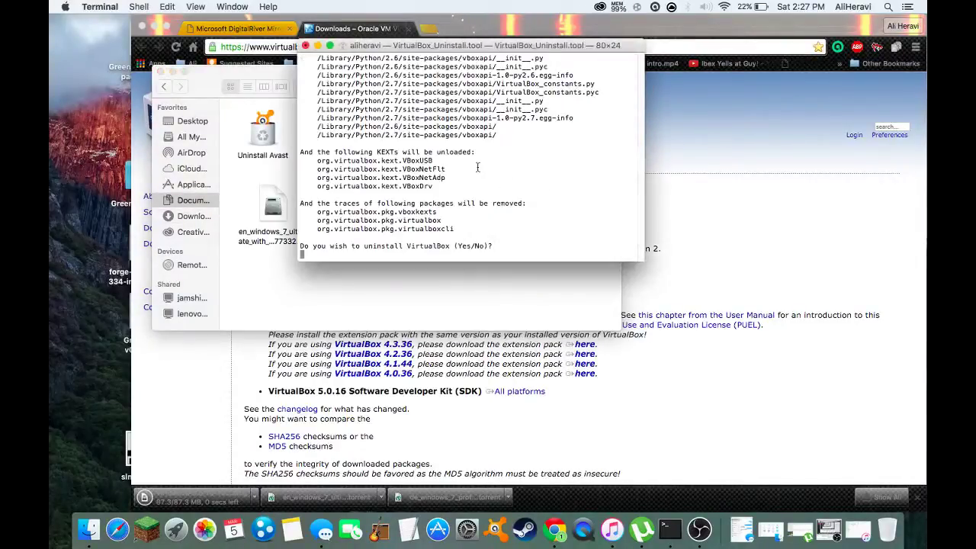
# Step: Answer yes to uninstalling the existing VirtualBox and authorise it with the account password
pyautogui.write('yes')
pyautogui.press('Return')
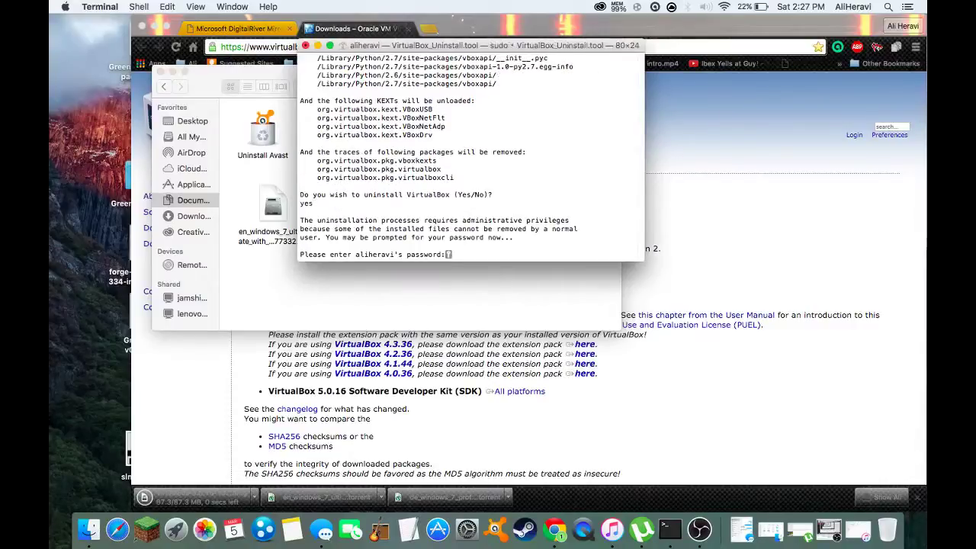
pyautogui.press('Return')
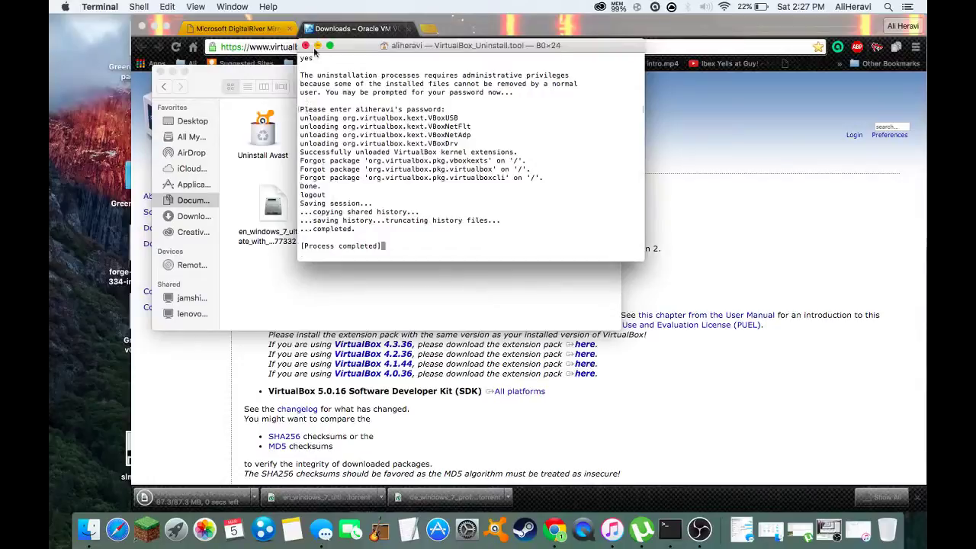
# Step: Close the Terminal window and move VirtualBox_Uninstall.tool from Documents to the Trash
pyautogui.click(305, 46)
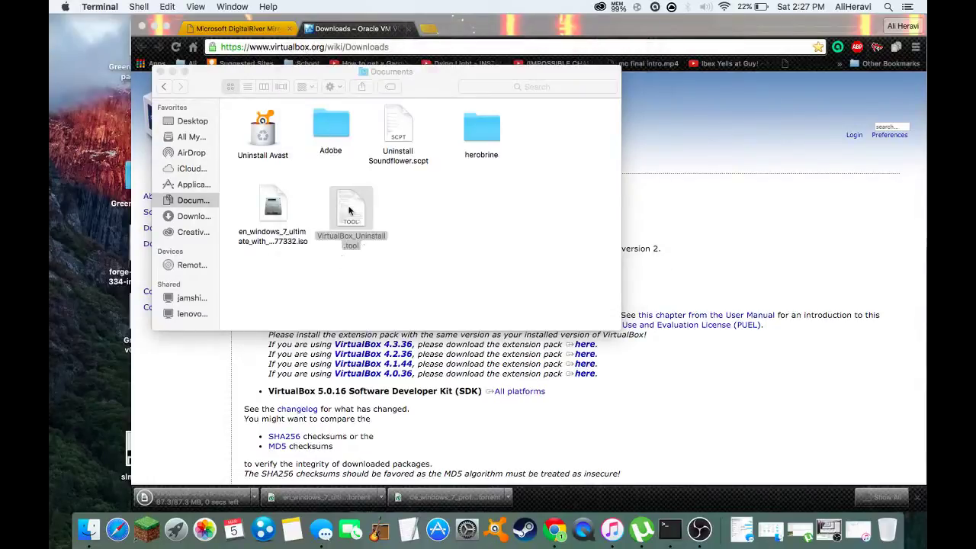
pyautogui.moveTo(349, 210); pyautogui.dragTo(887, 529)
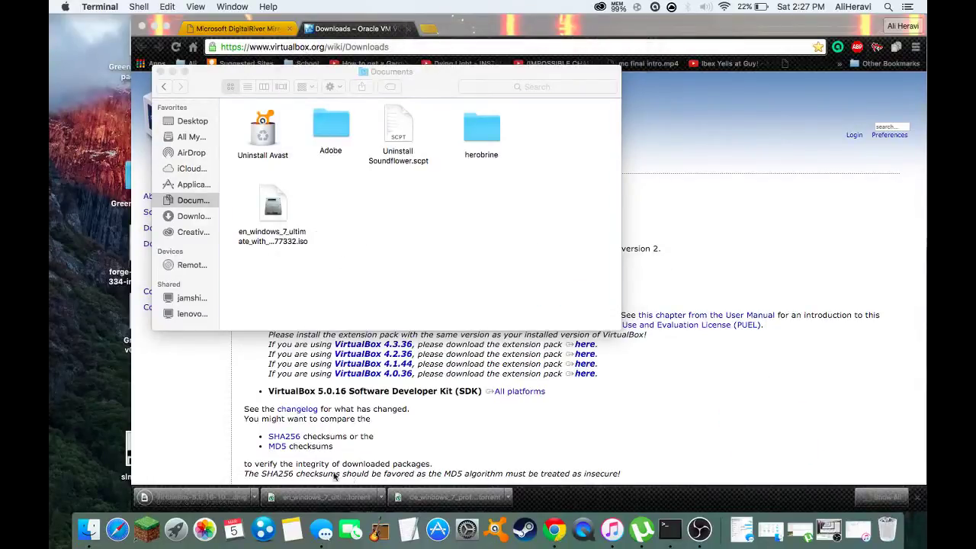
# Step: Open the downloaded VirtualBox disk image with Chrome minimized, skip its verification, and move its window clear of the Documents files
pyautogui.click(333, 476)
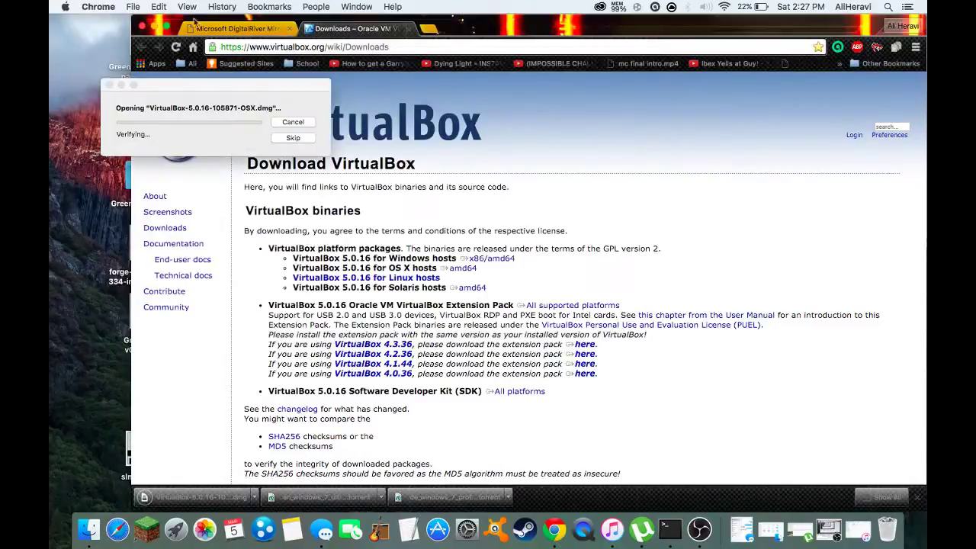
pyautogui.click(156, 28)
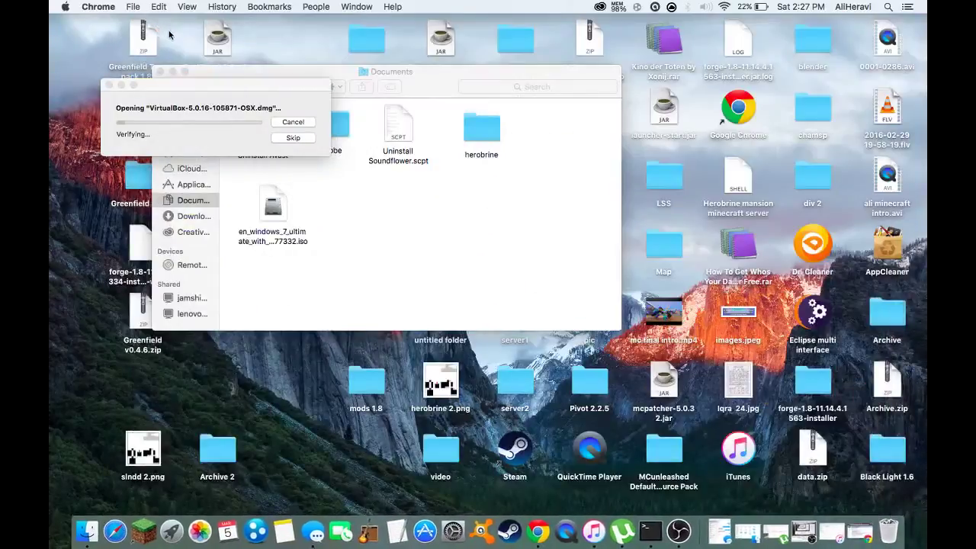
pyautogui.click(292, 138)
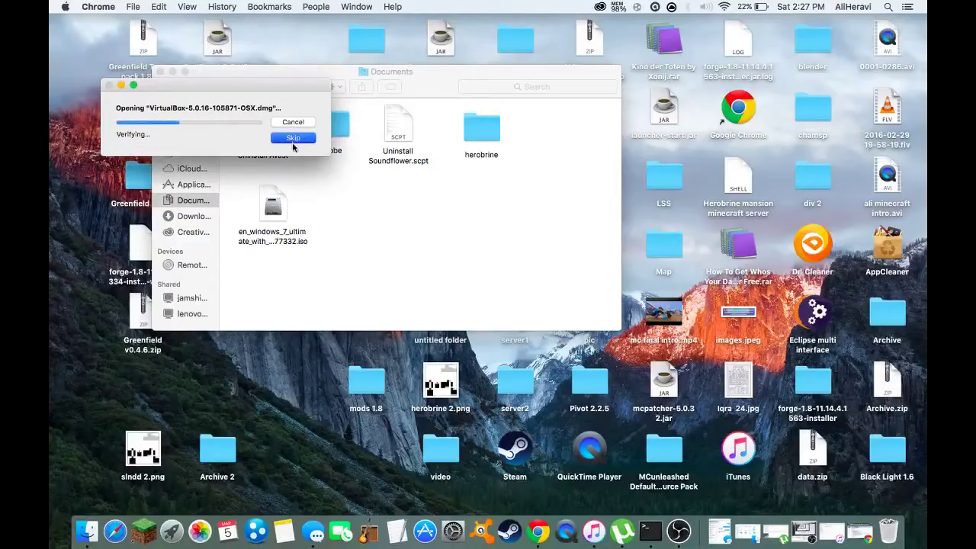
pyautogui.click(292, 142)
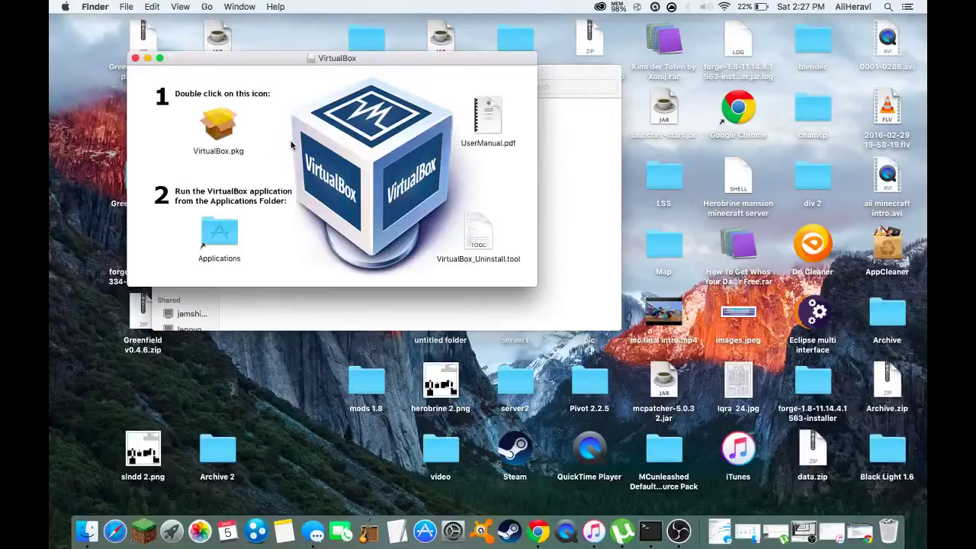
pyautogui.moveTo(298, 59); pyautogui.dragTo(524, 216)
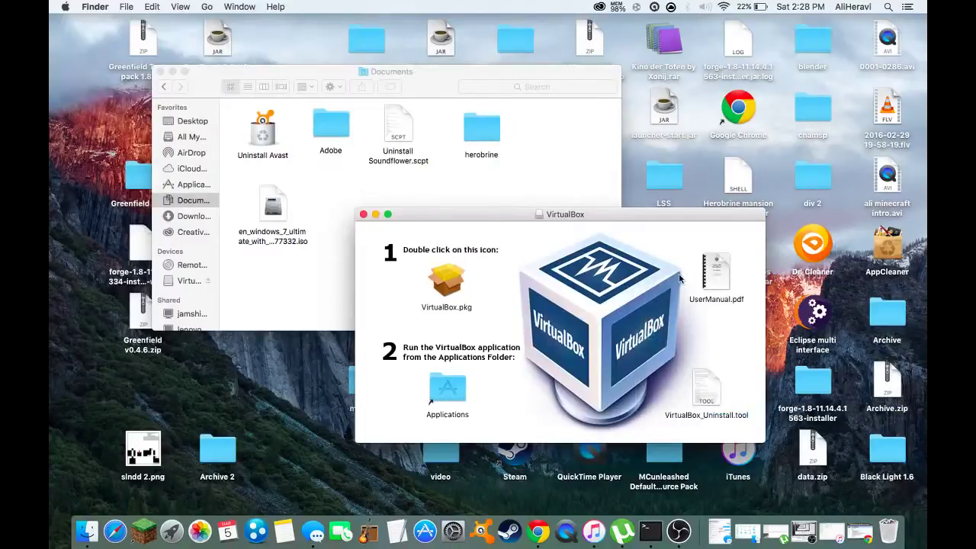
# Step: Copy VirtualBox_Uninstall.tool from the VirtualBox disk image into the Documents folder
pyautogui.click(717, 279)
pyautogui.click(692, 317)
pyautogui.click(712, 391)
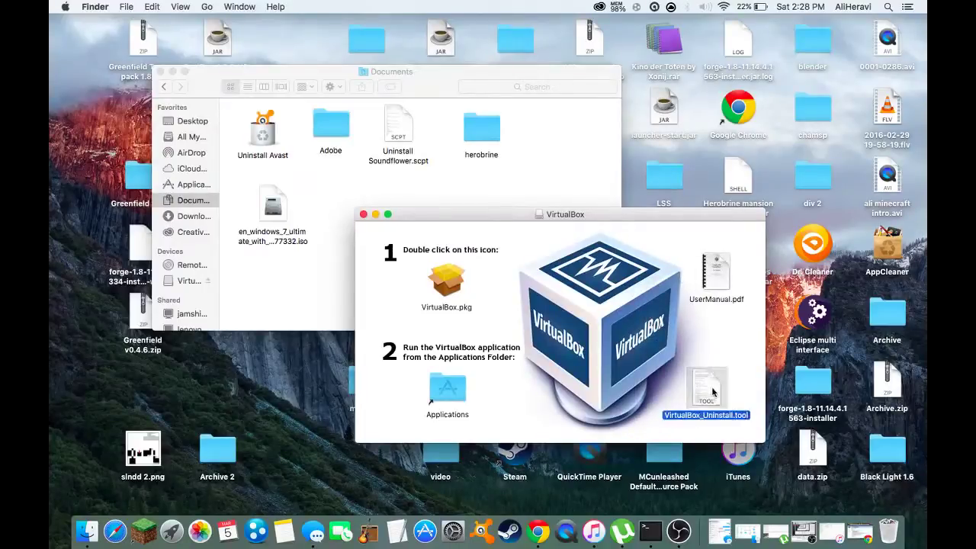
pyautogui.moveTo(709, 391); pyautogui.dragTo(352, 207)
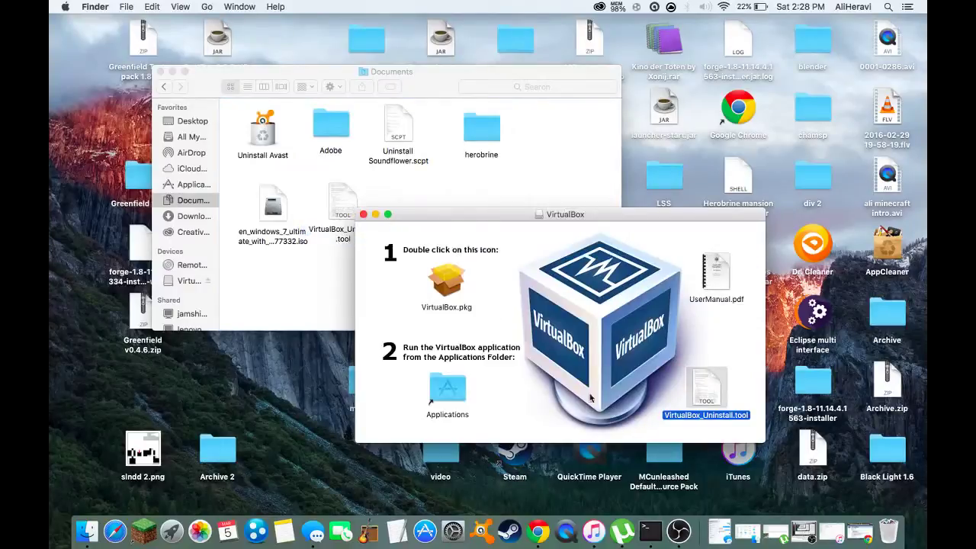
pyautogui.click(594, 402)
# Step: Try to run VirtualBox.pkg from the disk image and cancel its verification windows
pyautogui.click(448, 284)
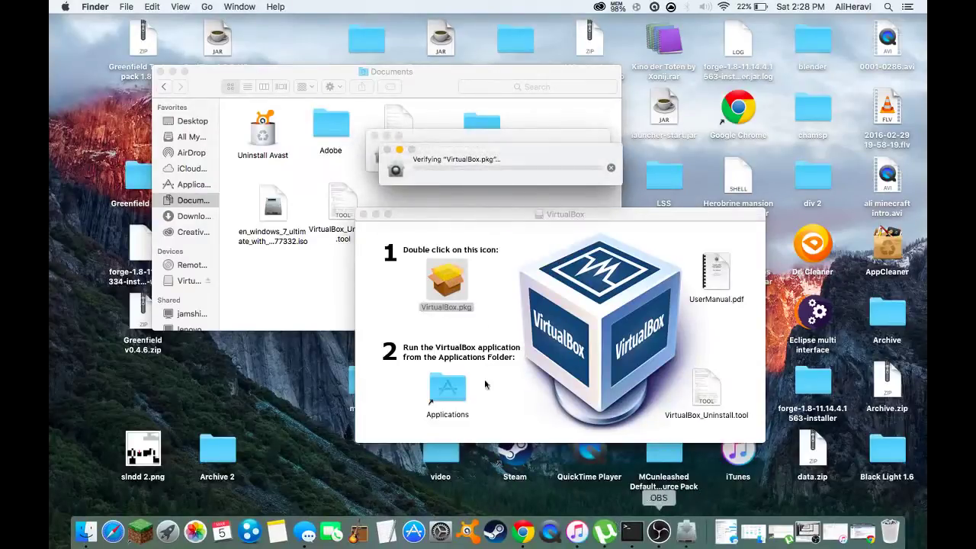
pyautogui.moveTo(428, 135); pyautogui.dragTo(417, 228)
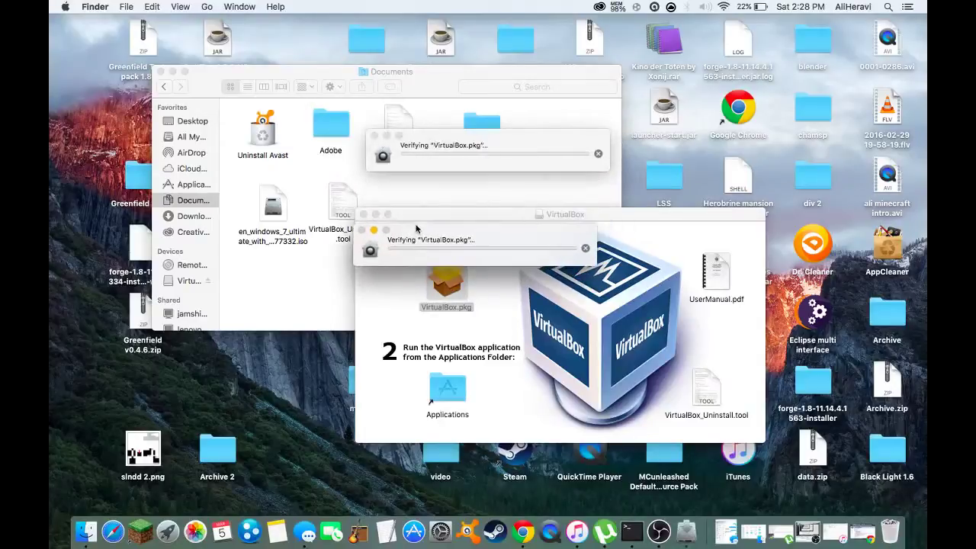
pyautogui.click(586, 248)
pyautogui.moveTo(516, 145); pyautogui.dragTo(536, 103)
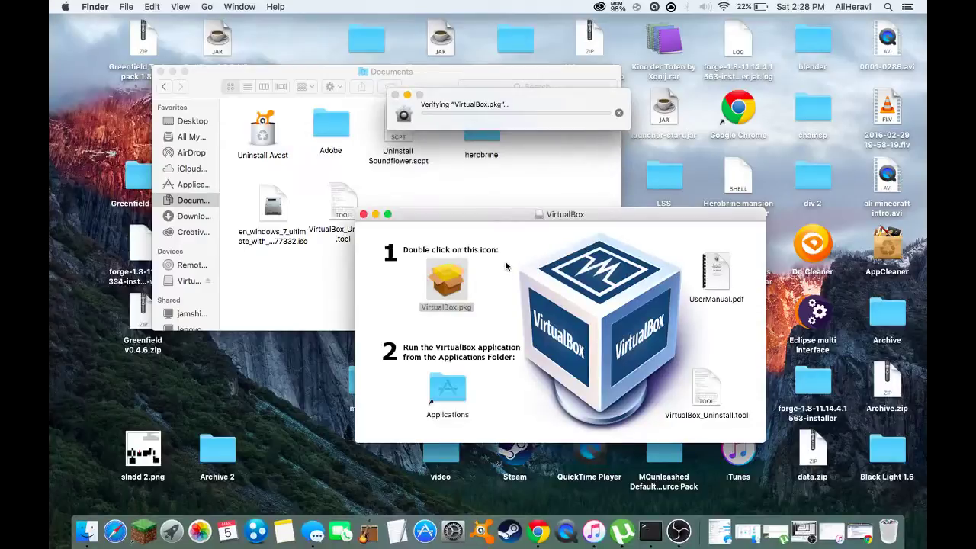
pyautogui.click(621, 114)
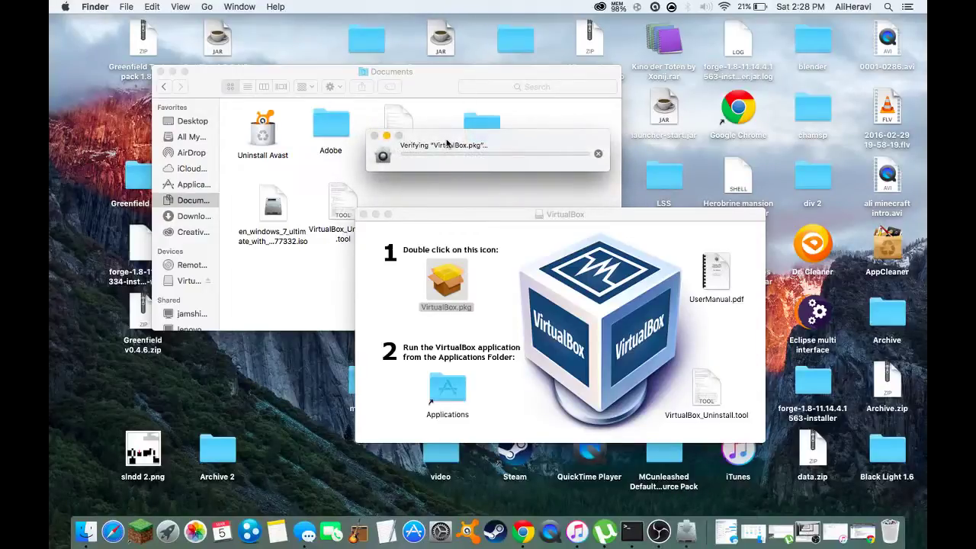
# Step: Cancel the retried verification of VirtualBox.pkg and close the VirtualBox disk image window
pyautogui.moveTo(447, 144); pyautogui.dragTo(463, 31)
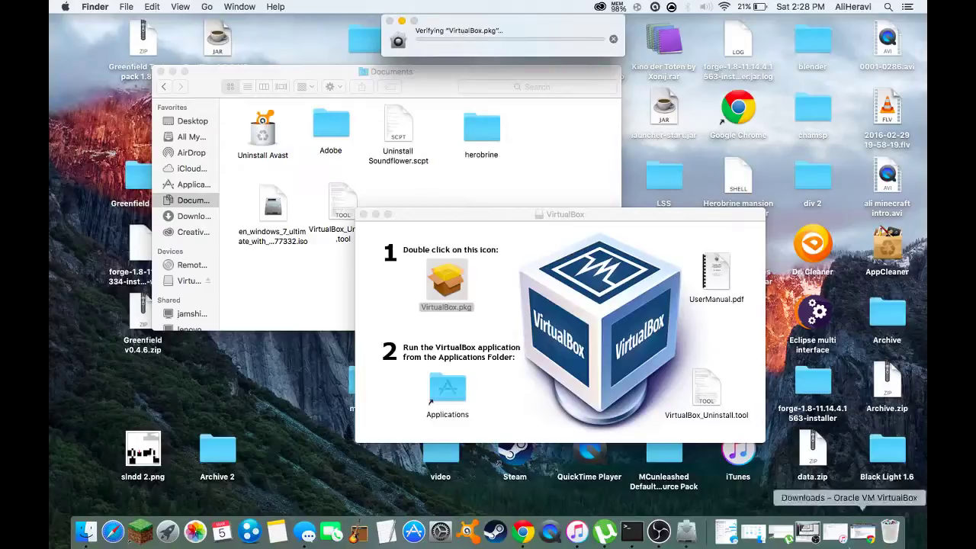
pyautogui.click(815, 540)
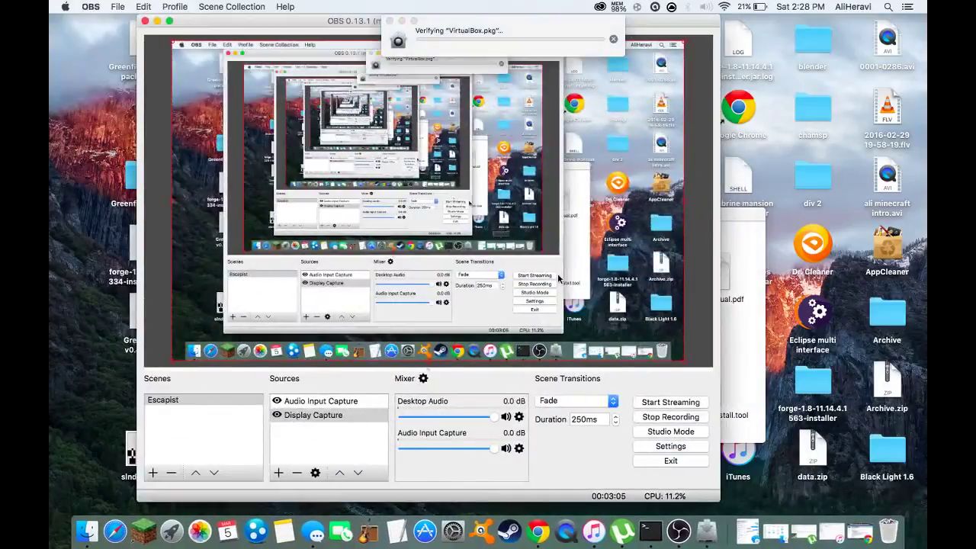
pyautogui.click(157, 21)
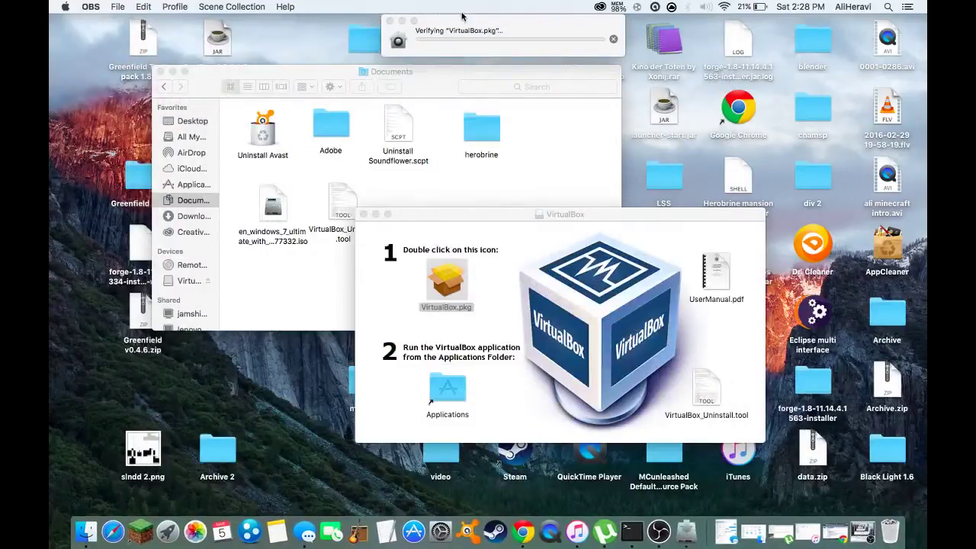
pyautogui.moveTo(462, 15); pyautogui.dragTo(443, 156)
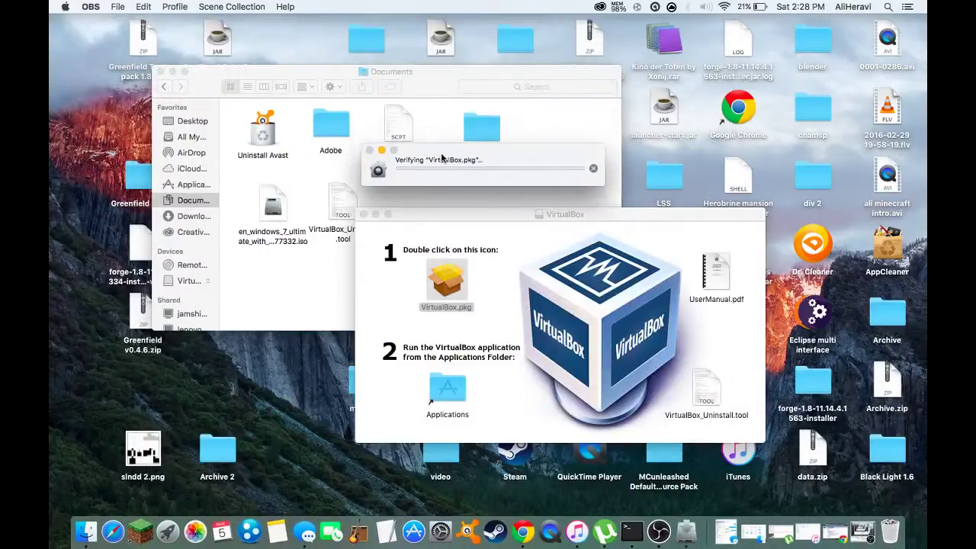
pyautogui.click(594, 169)
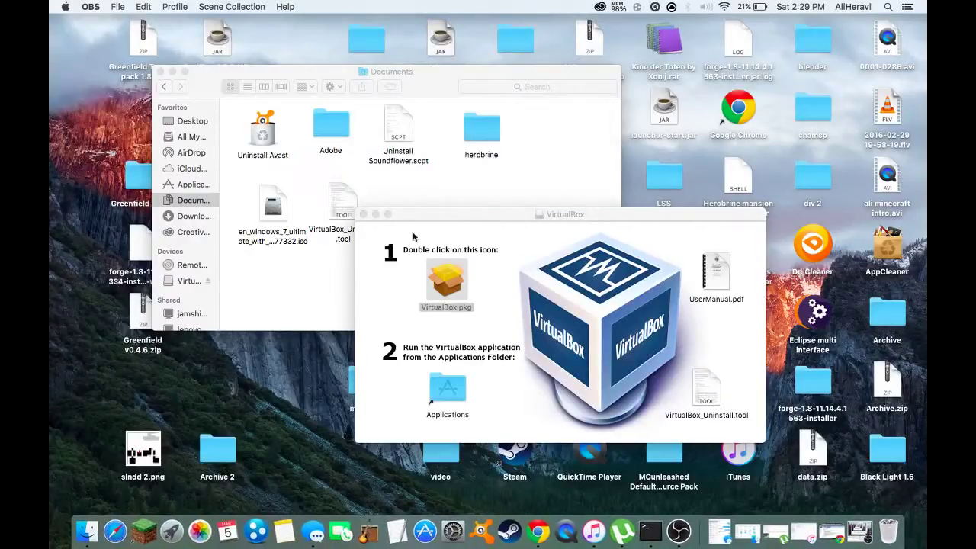
pyautogui.click(358, 213)
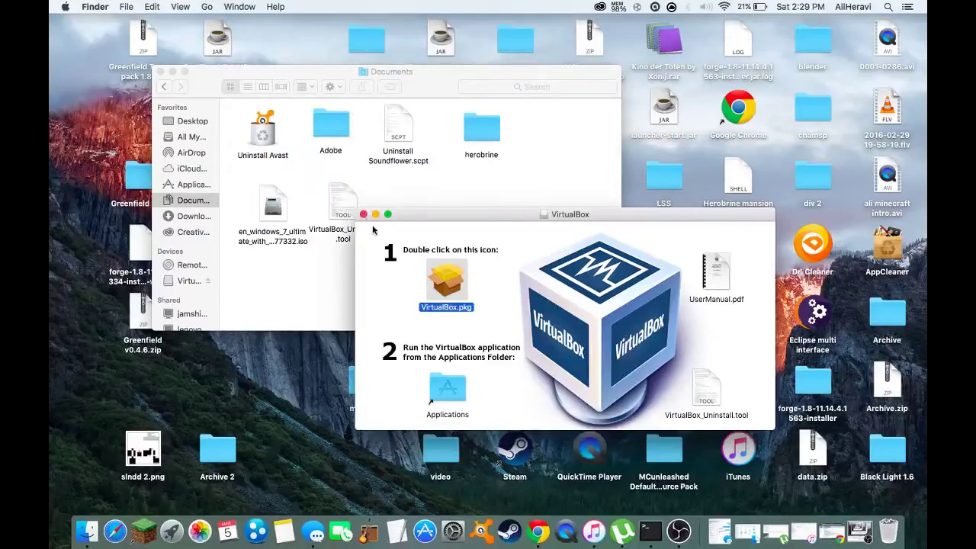
pyautogui.click(363, 215)
# Step: Return to Chrome, download the OS X amd64 package of VirtualBox again, and open the new disk image
pyautogui.click(532, 540)
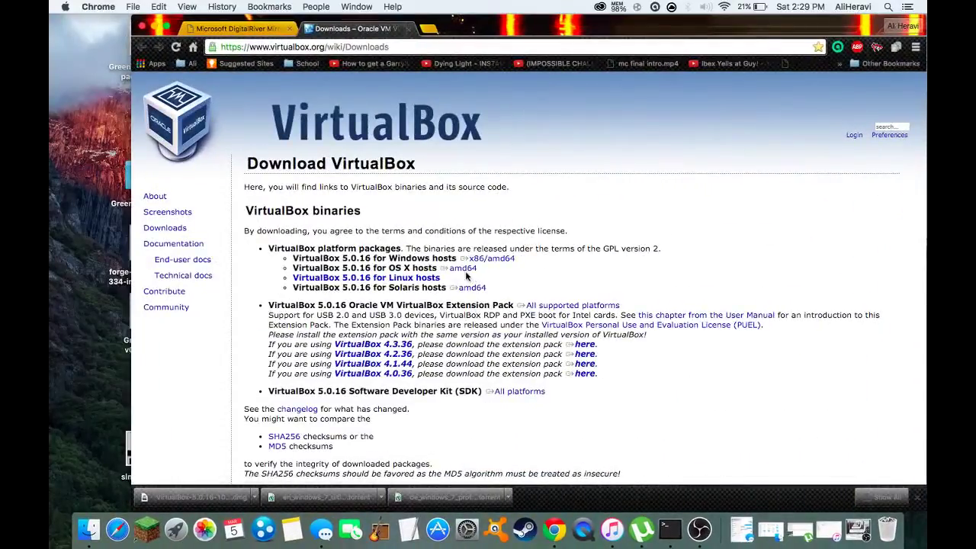
pyautogui.click(461, 269)
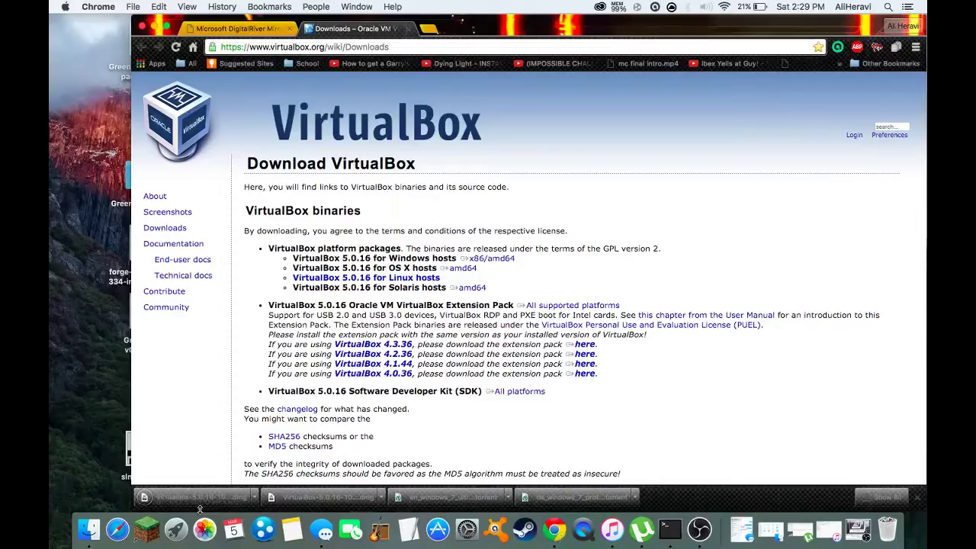
pyautogui.click(206, 505)
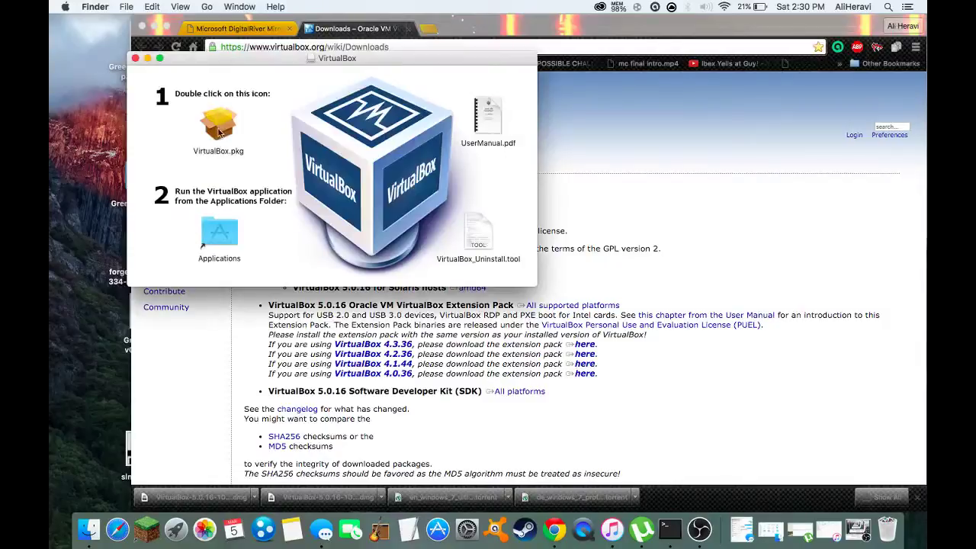
# Step: Run VirtualBox.pkg from the new disk image, minimize Chrome, and close the disk image window
pyautogui.click(219, 132)
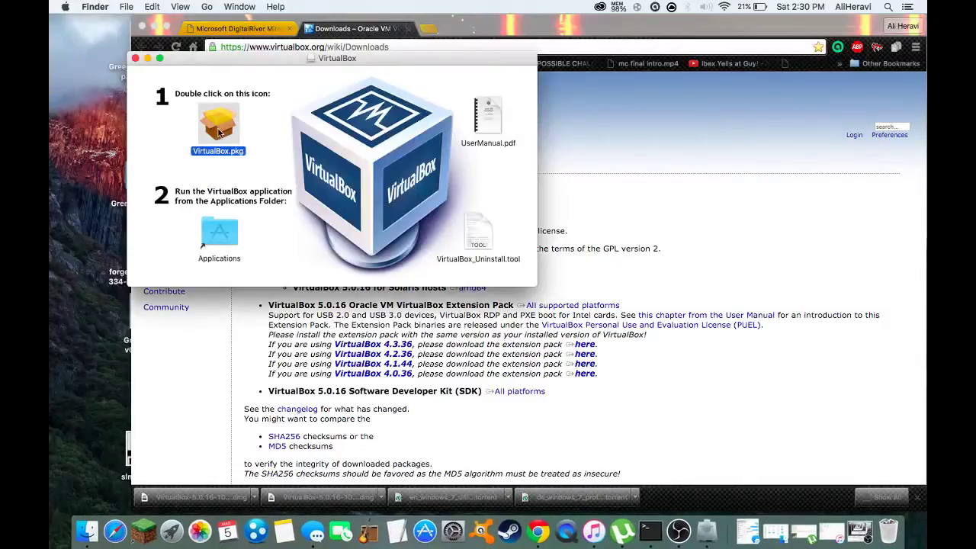
pyautogui.click(155, 27)
pyautogui.moveTo(215, 58); pyautogui.dragTo(173, 238)
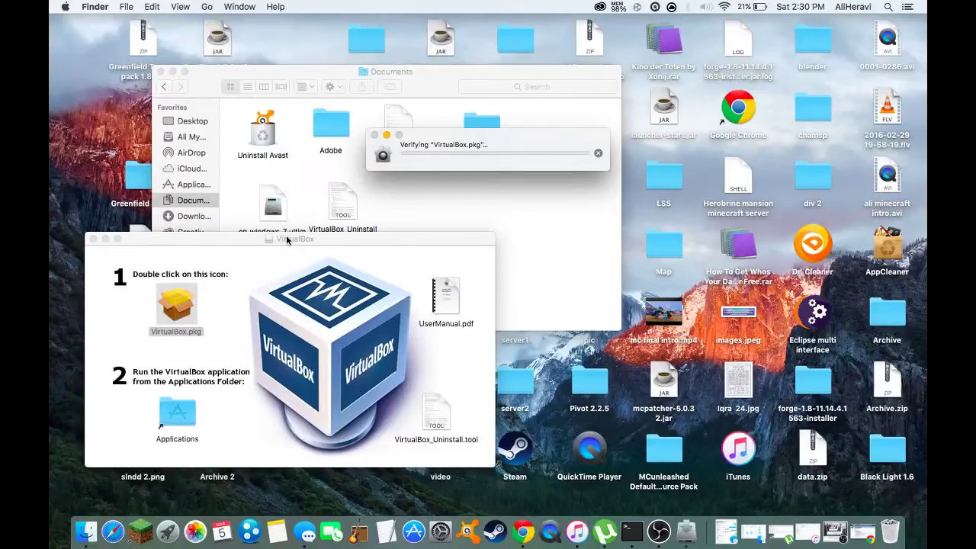
pyautogui.click(287, 239)
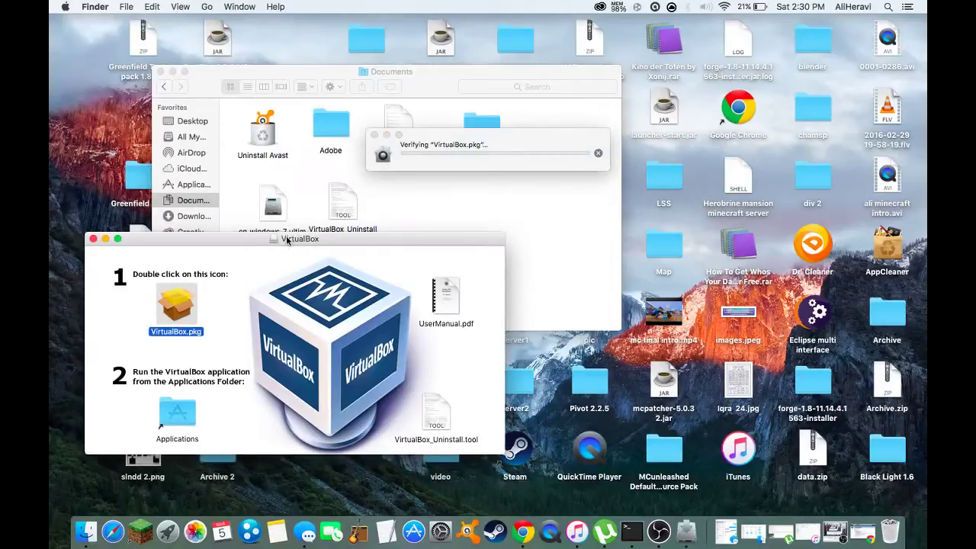
pyautogui.moveTo(273, 238)
pyautogui.mouseDown()
pyautogui.moveTo(285, 258)
pyautogui.moveTo(521, 321)
pyautogui.moveTo(891, 538)
pyautogui.moveTo(582, 374)
pyautogui.moveTo(265, 276)
pyautogui.moveTo(282, 242)
pyautogui.mouseUp()
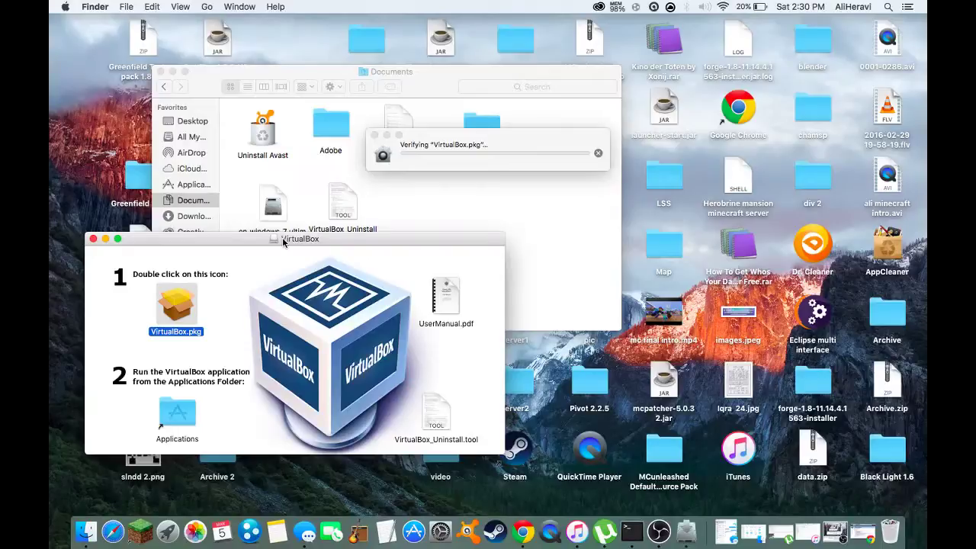
pyautogui.click(93, 239)
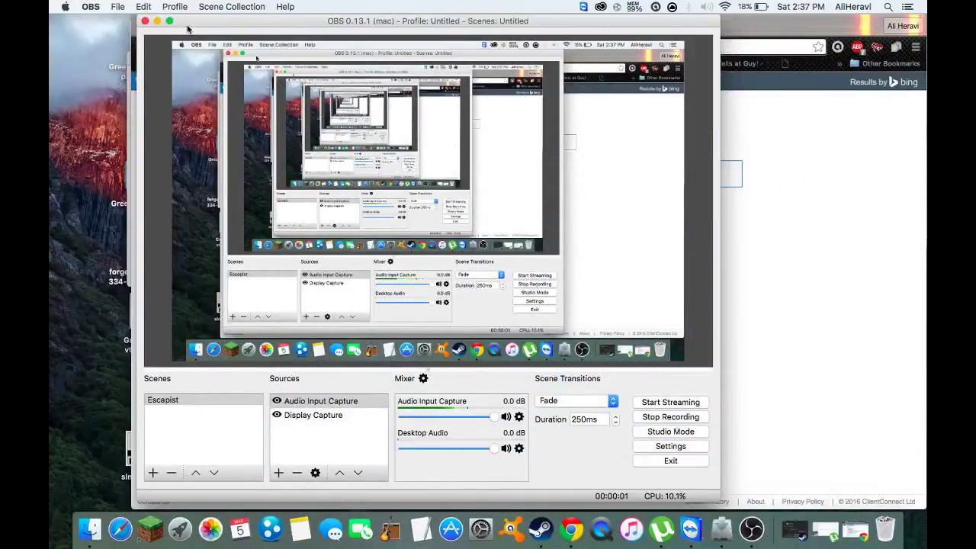
# Step: Minimize OBS, close the Trovi search window, and minimize the Chrome window with the VirtualBox downloads to return to the installer
pyautogui.click(157, 21)
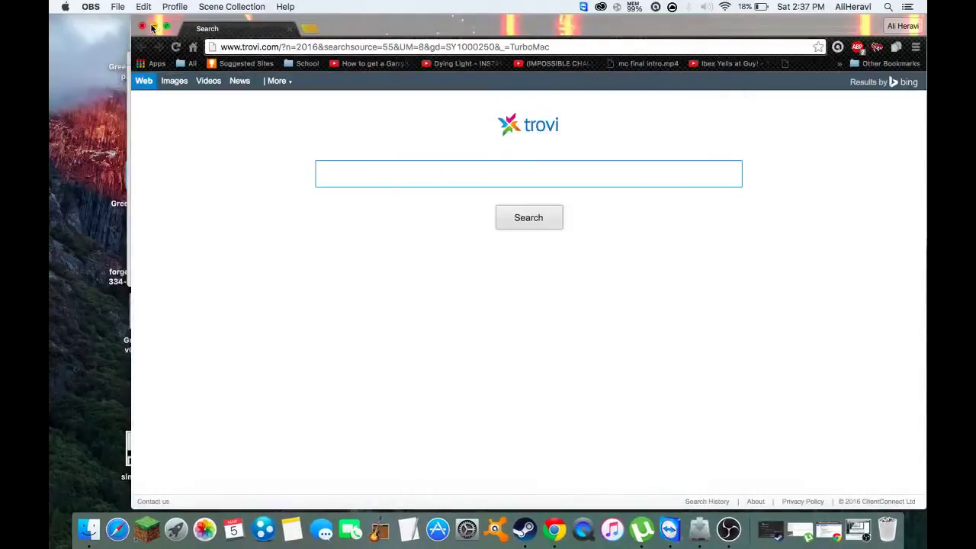
pyautogui.click(289, 28)
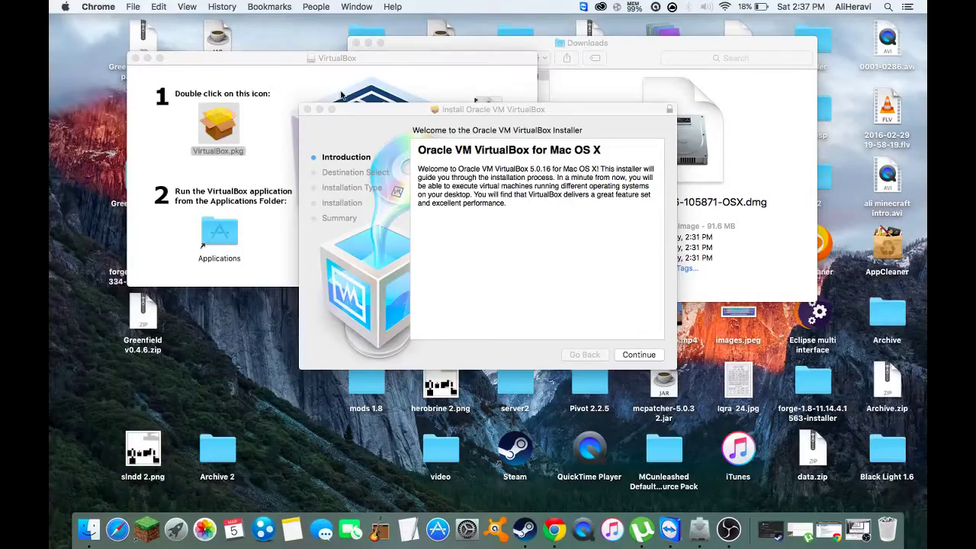
pyautogui.click(557, 525)
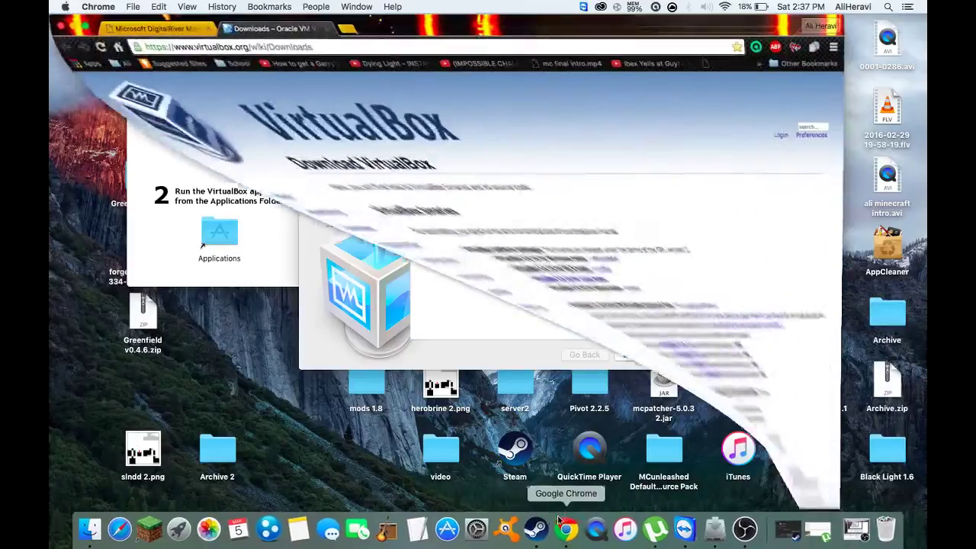
pyautogui.click(72, 29)
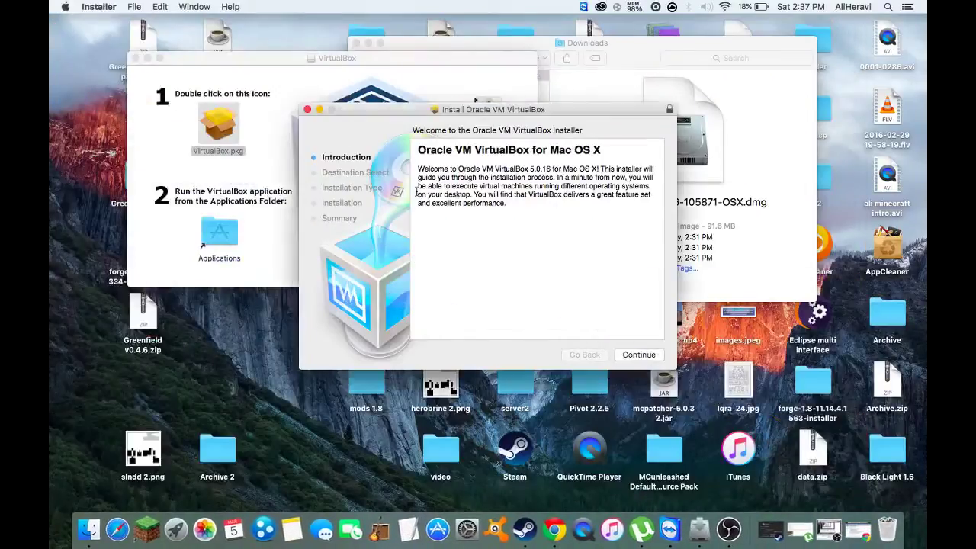
# Step: Run the standard VirtualBox 5.0.16 installation on Macintosh HD, authorize it with the account password, and close the installer
pyautogui.moveTo(545, 268); pyautogui.dragTo(416, 145)
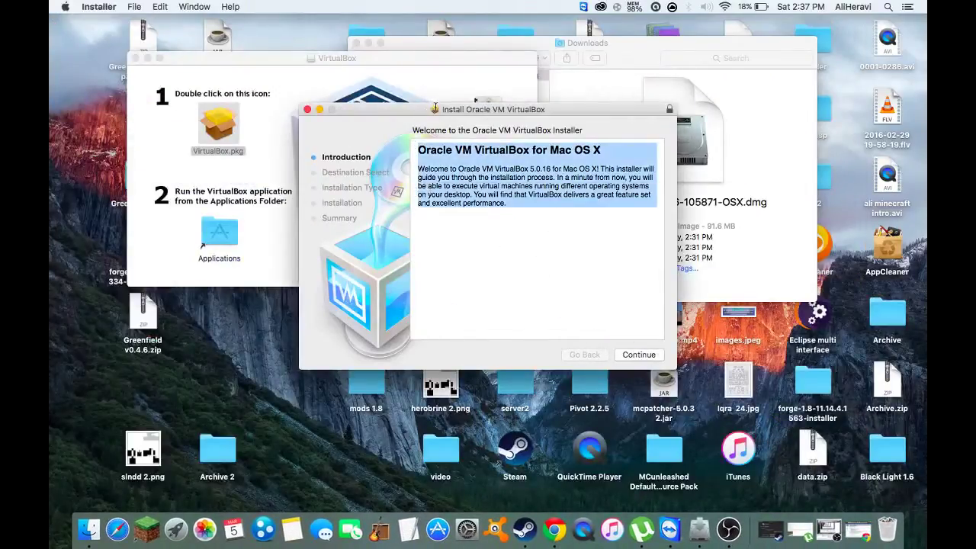
pyautogui.click(548, 305)
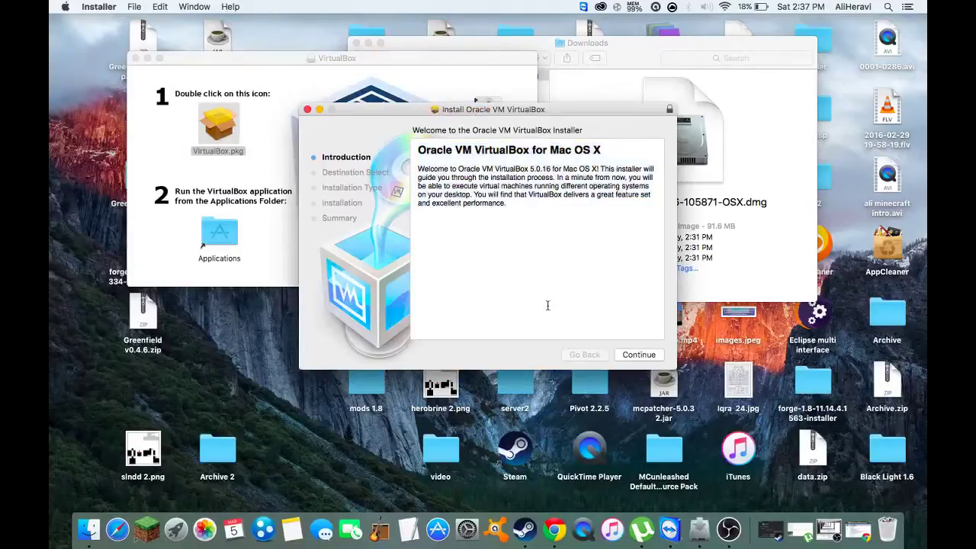
pyautogui.click(643, 355)
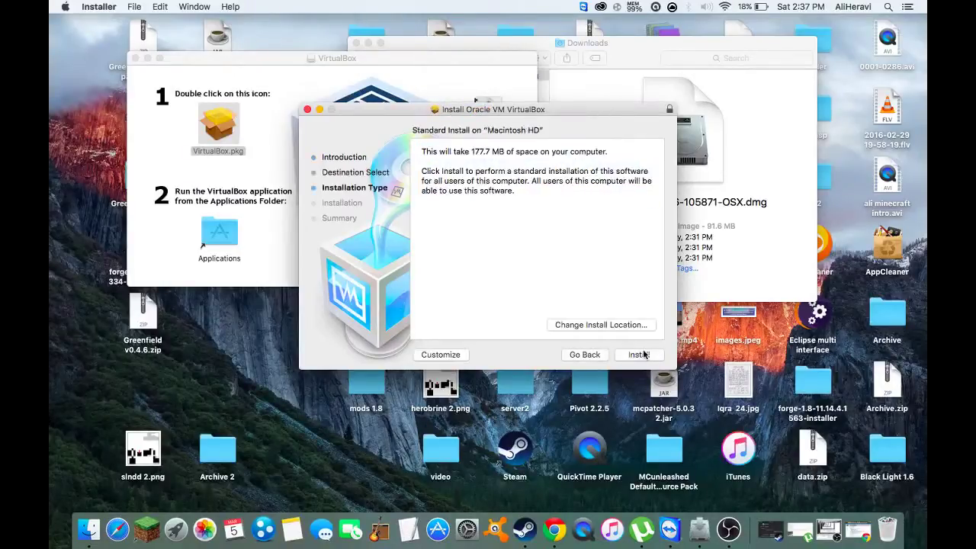
pyautogui.click(643, 354)
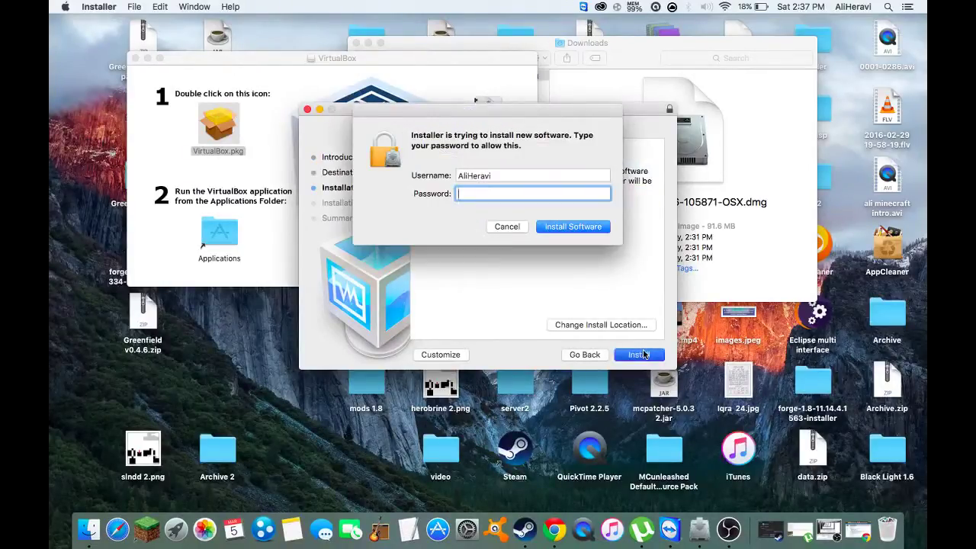
pyautogui.write('•••••')
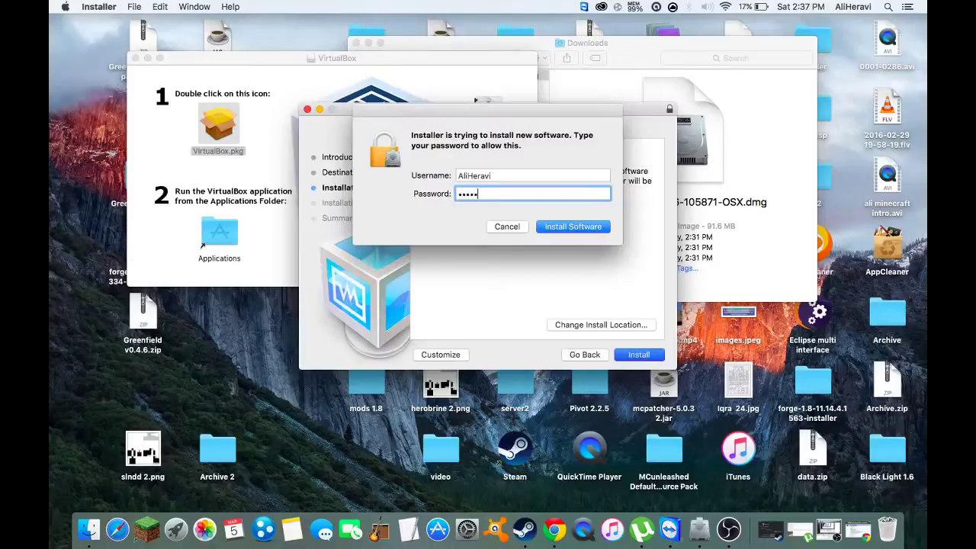
pyautogui.press('Return')
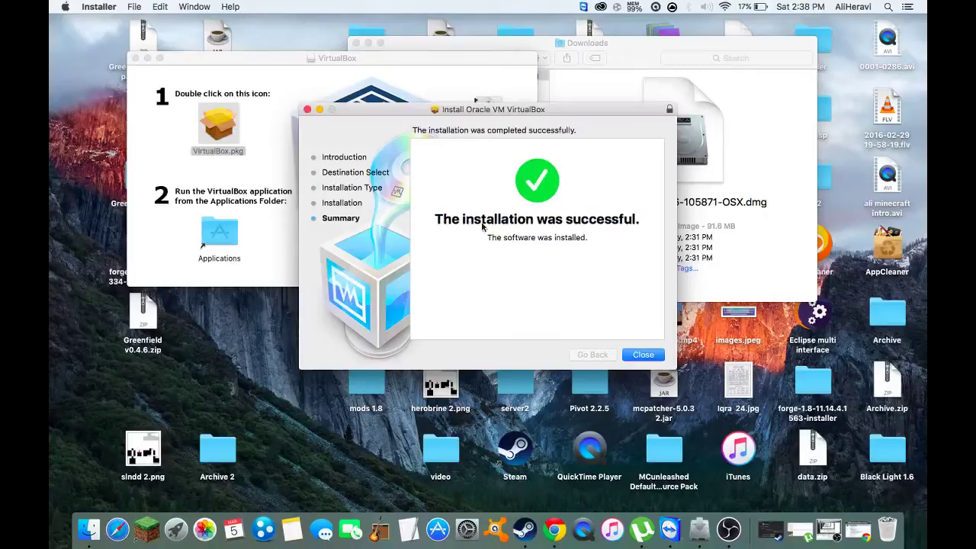
pyautogui.click(634, 356)
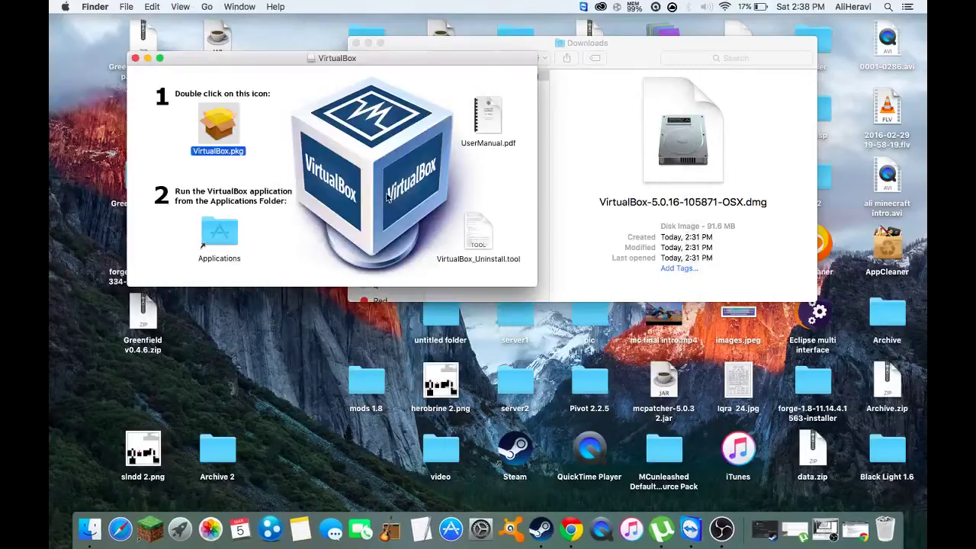
# Step: Launch VirtualBox from the disk image's Applications folder and place a VirtualBox shortcut on the desktop beneath the greenfield folder
pyautogui.doubleClick(210, 238)
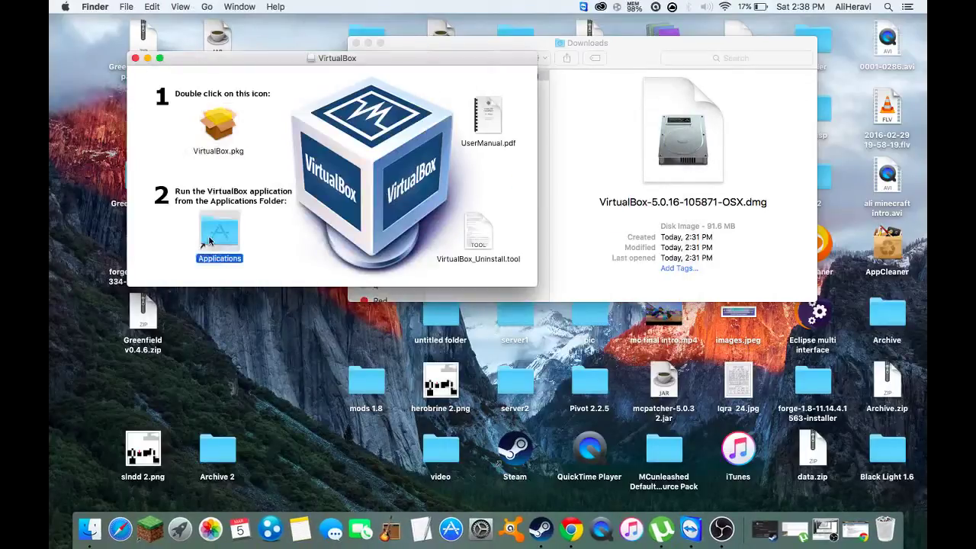
pyautogui.click(136, 58)
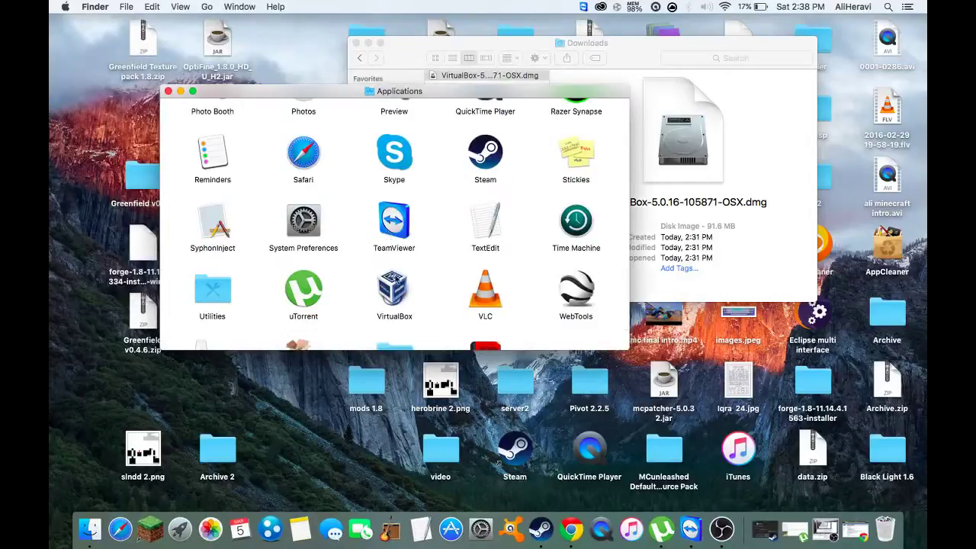
pyautogui.doubleClick(393, 289)
pyautogui.moveTo(393, 292); pyautogui.dragTo(215, 248)
pyautogui.click(169, 92)
pyautogui.click(293, 438)
pyautogui.click(217, 361)
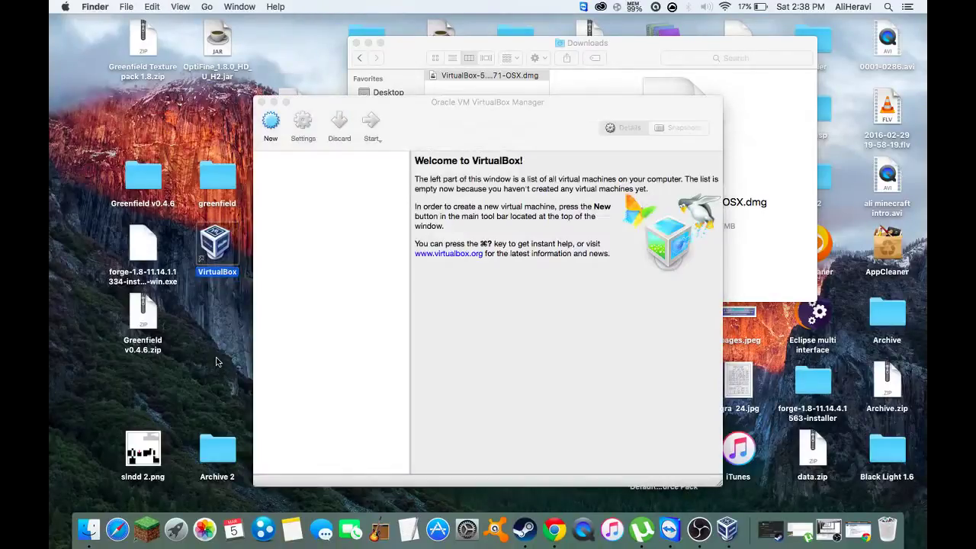
pyautogui.moveTo(467, 118); pyautogui.dragTo(540, 127)
# Step: Switch to Chrome and examine the VirtualBox 5.0.16 Oracle VM VirtualBox Extension Pack entry on the downloads page
pyautogui.click(555, 529)
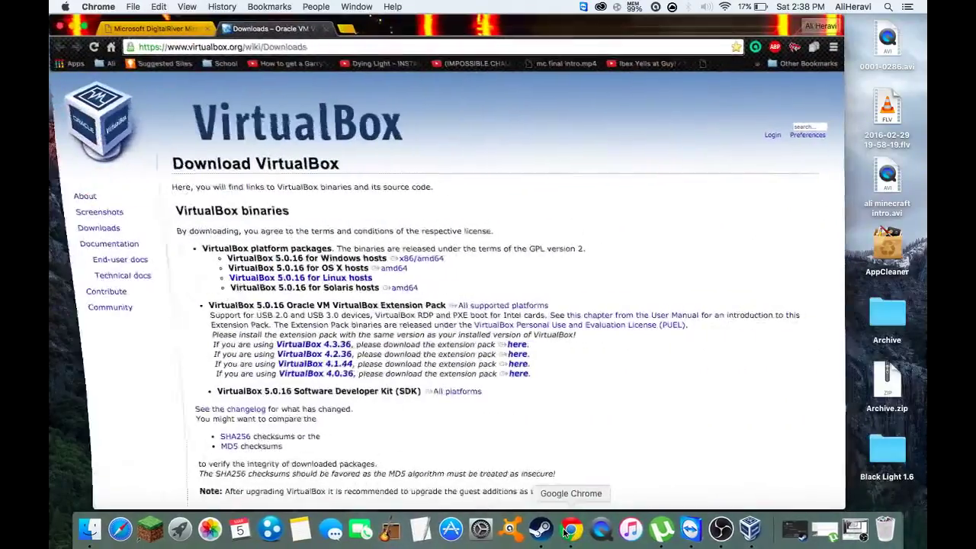
pyautogui.moveTo(164, 169); pyautogui.dragTo(340, 160)
pyautogui.click(367, 171)
pyautogui.scroll(-5, 367, 171)
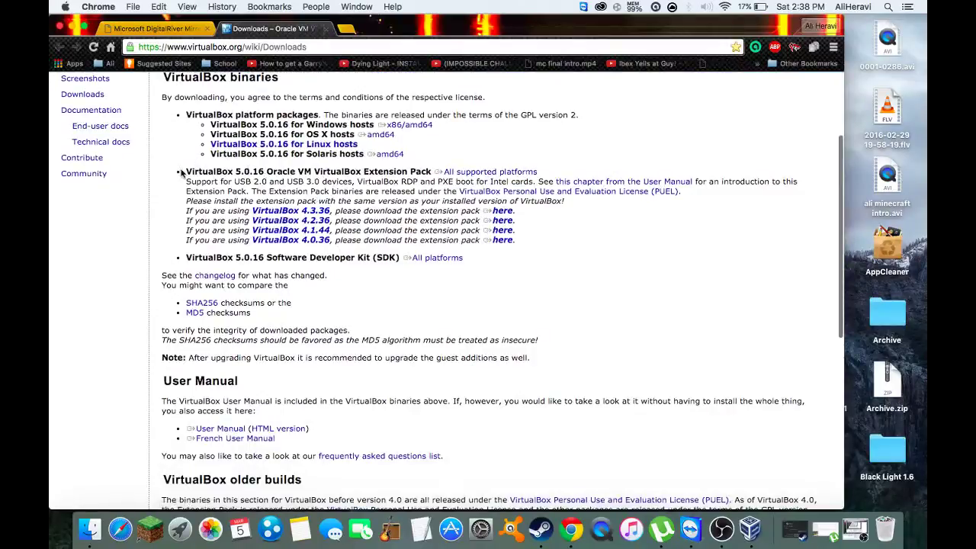
pyautogui.moveTo(181, 172); pyautogui.dragTo(435, 173)
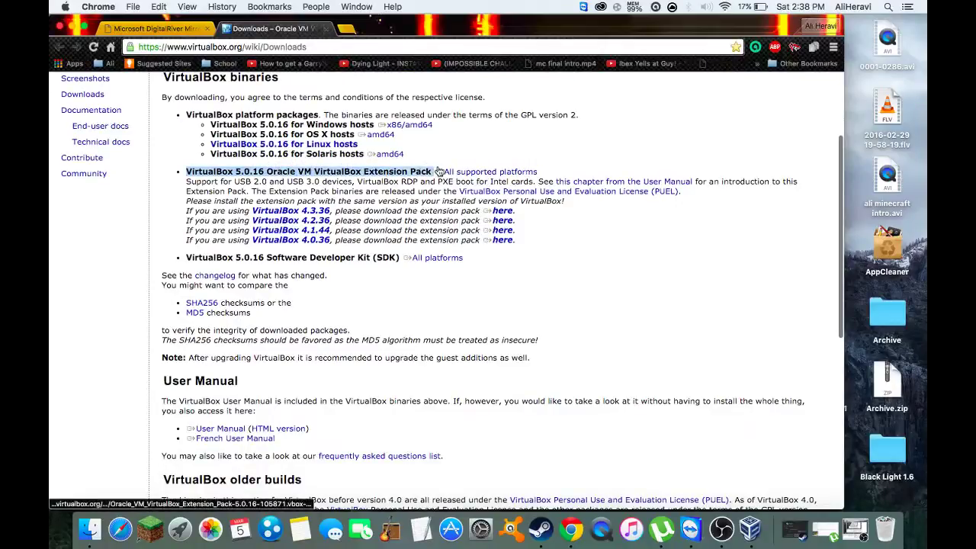
pyautogui.moveTo(190, 221); pyautogui.dragTo(205, 240)
pyautogui.click(168, 263)
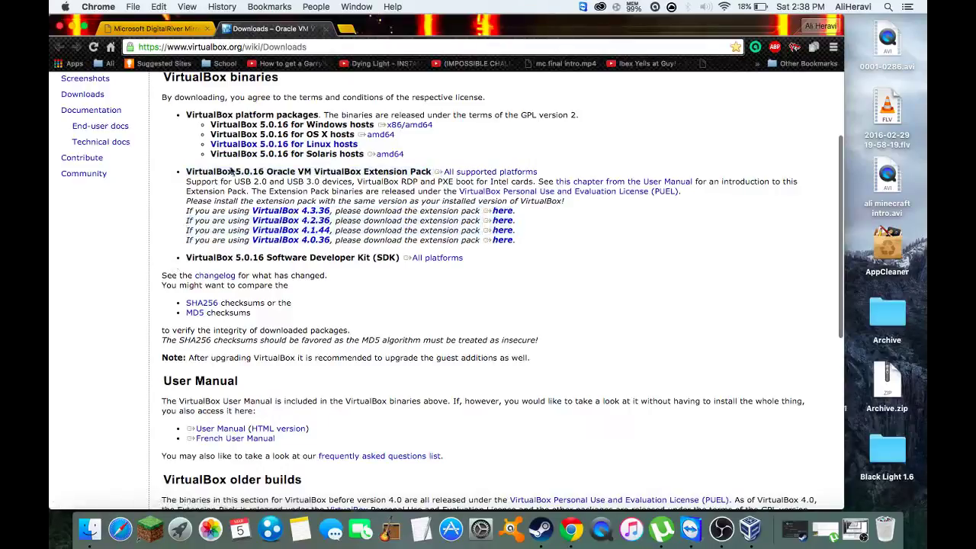
# Step: Download the VirtualBox 5.0.16 Extension Pack for all supported platforms and shift the Chrome window aside
pyautogui.moveTo(431, 171); pyautogui.dragTo(539, 172)
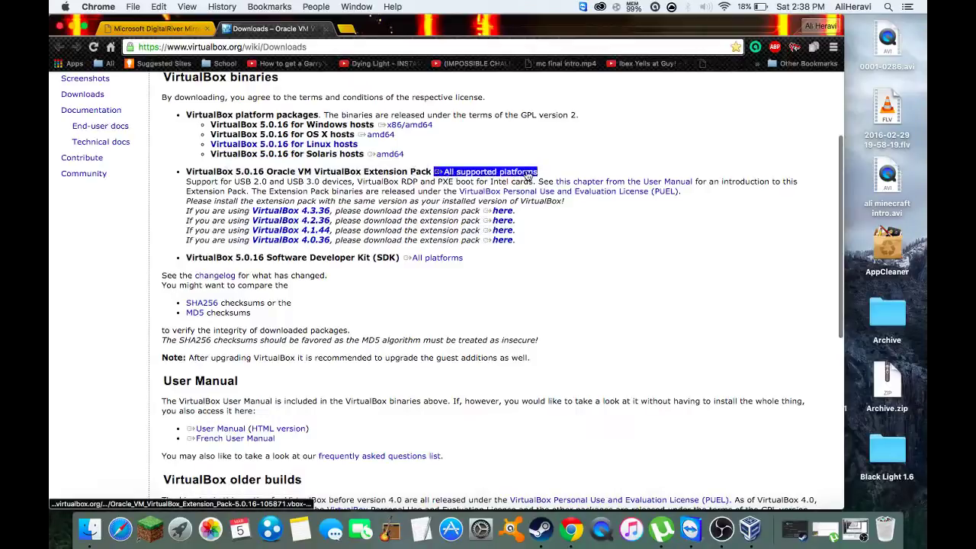
pyautogui.click(461, 172)
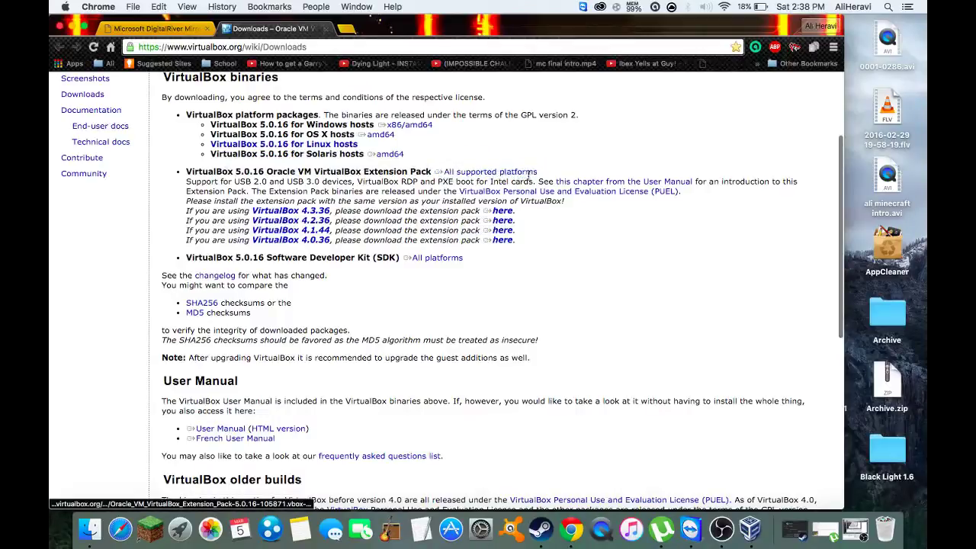
pyautogui.moveTo(433, 172); pyautogui.dragTo(538, 171)
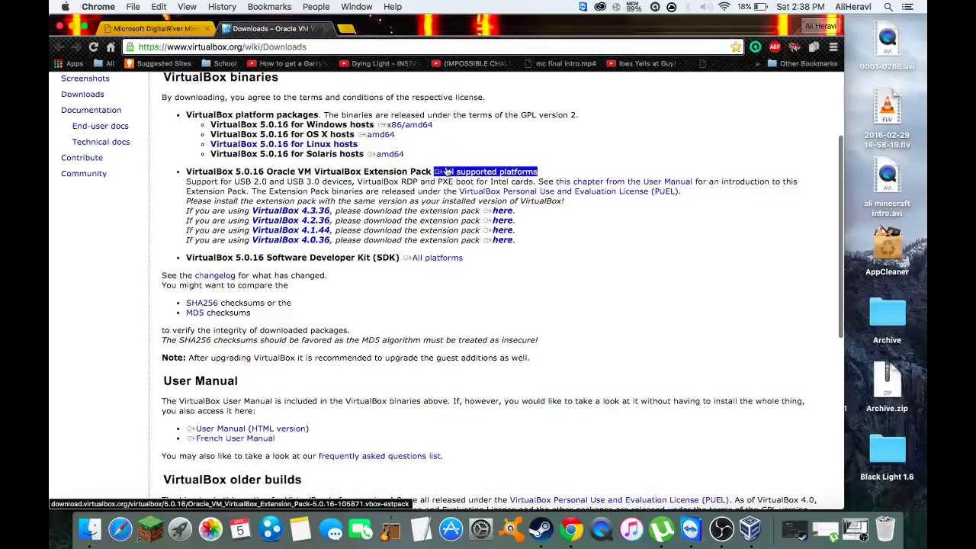
pyautogui.click(412, 169)
pyautogui.doubleClick(394, 171)
pyautogui.click(394, 170)
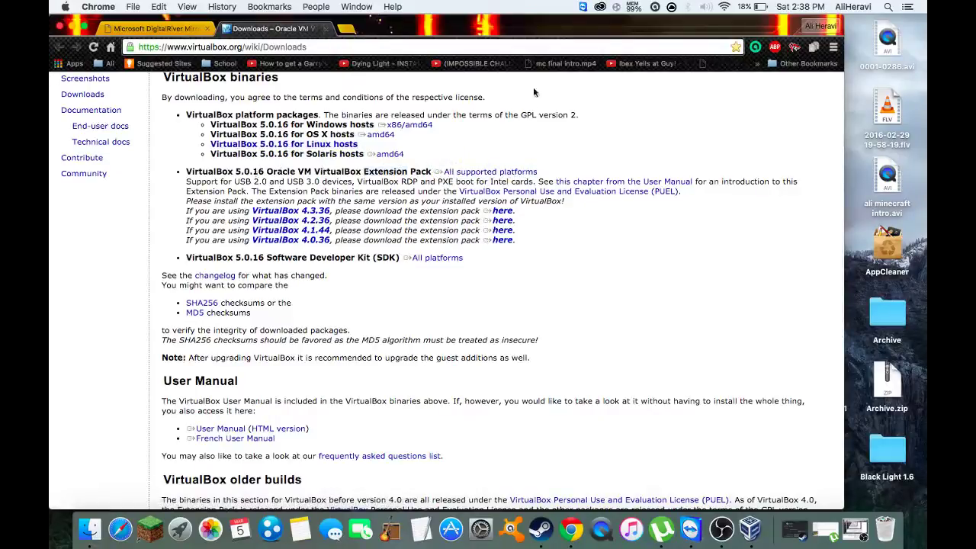
pyautogui.click(502, 172)
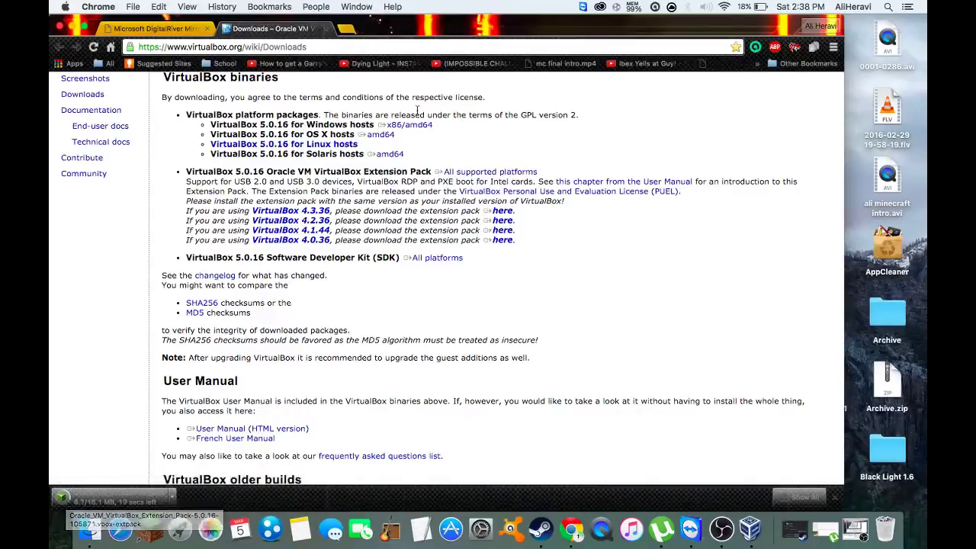
pyautogui.moveTo(486, 32); pyautogui.dragTo(616, 3)
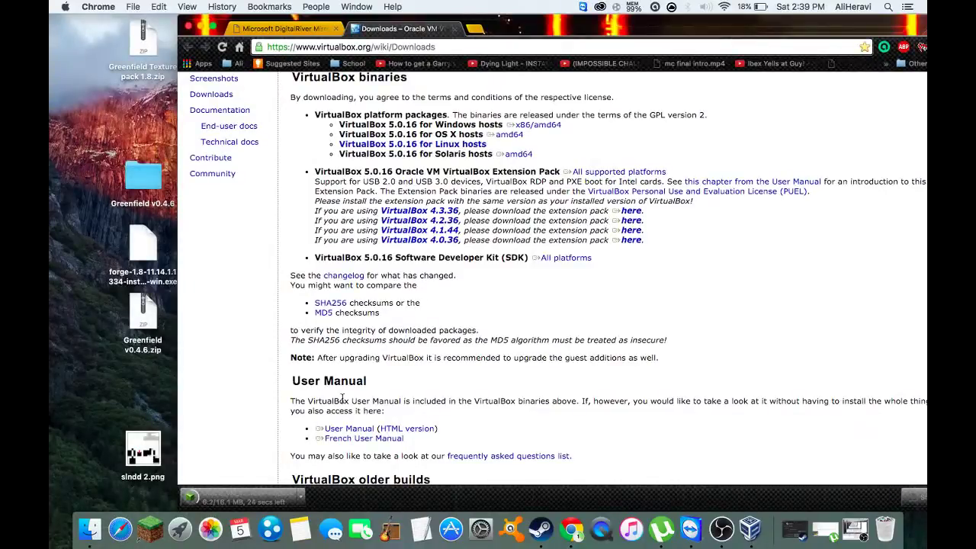
# Step: Look through the Applications and Documents folders in Finder and return to Chrome
pyautogui.click(90, 529)
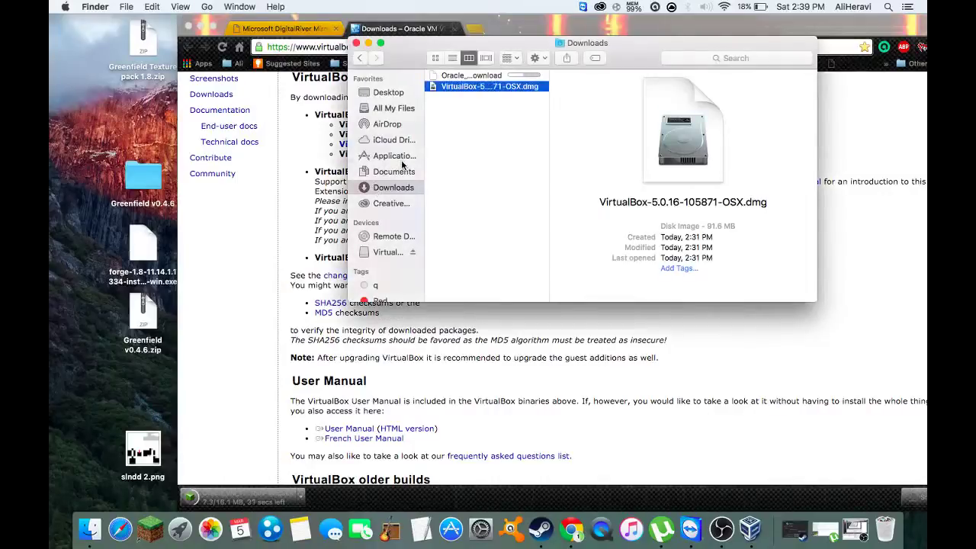
pyautogui.click(400, 157)
pyautogui.click(393, 173)
pyautogui.moveTo(553, 186); pyautogui.dragTo(547, 190)
pyautogui.click(529, 308)
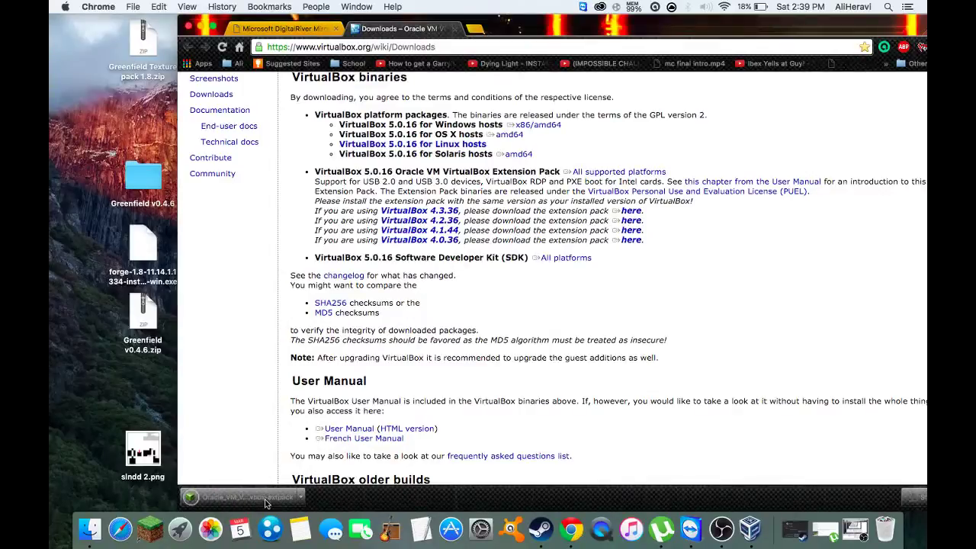
# Step: Open the downloaded extension pack, start its installation in VirtualBox, and agree to the license
pyautogui.click(265, 502)
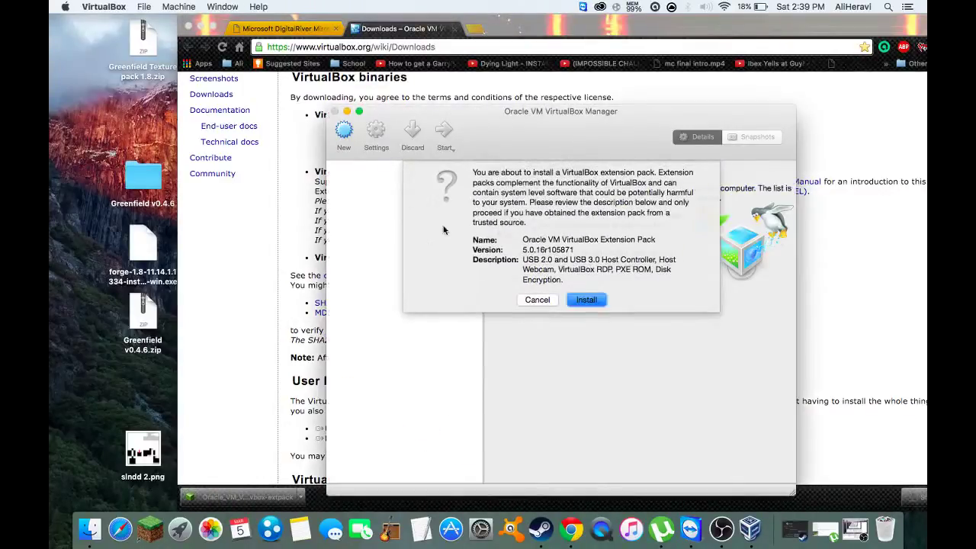
pyautogui.moveTo(473, 169); pyautogui.dragTo(686, 197)
pyautogui.click(668, 222)
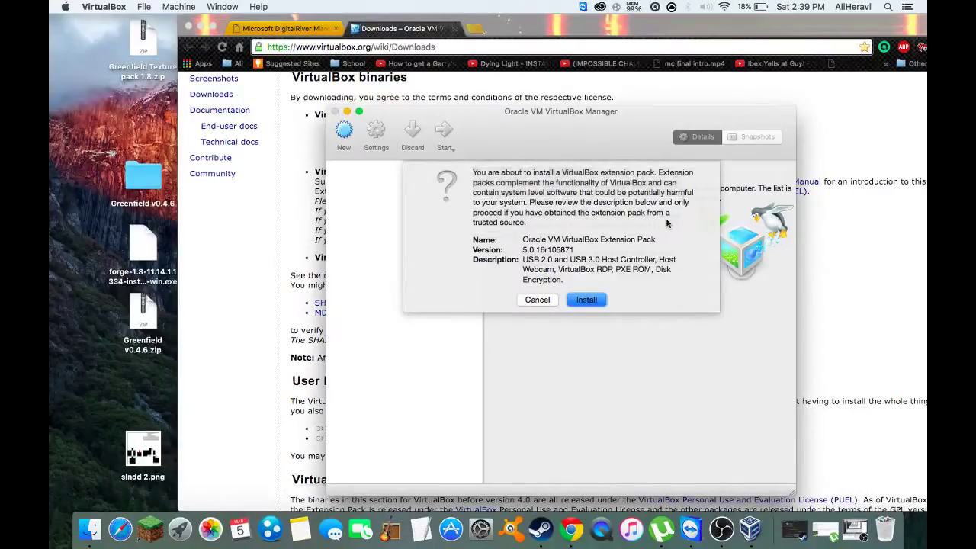
pyautogui.click(579, 306)
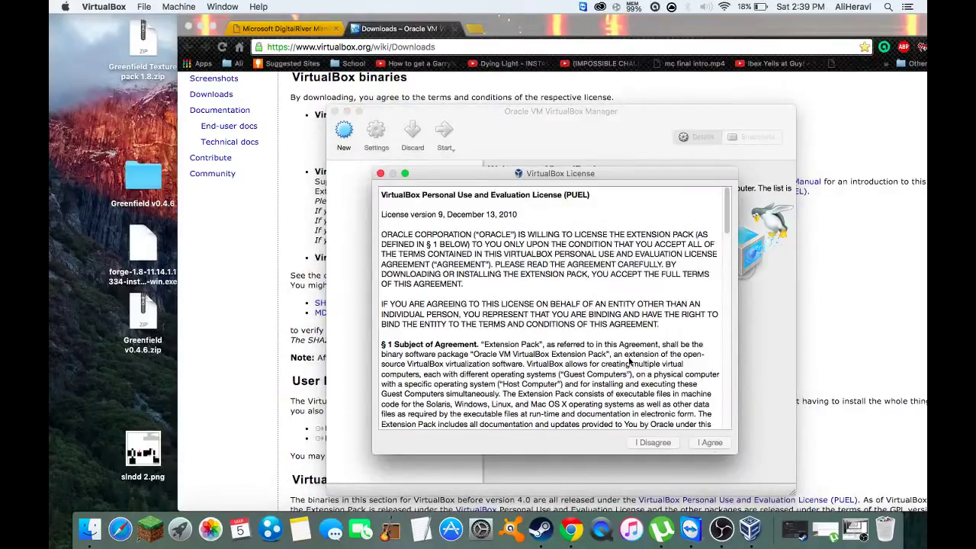
pyautogui.scroll(-15, 631, 363)
pyautogui.click(700, 443)
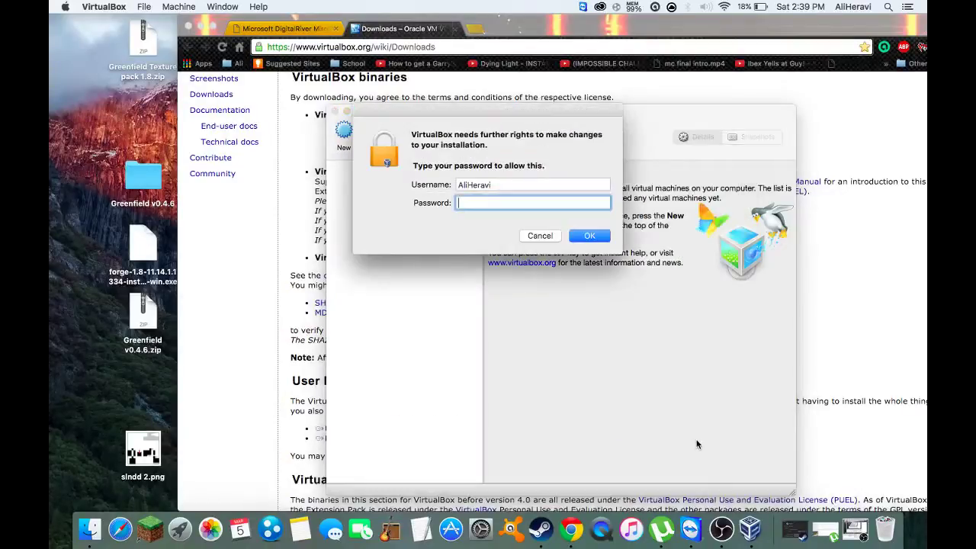
# Step: Authorize the extension pack installation with the account password and minimize Chrome to return to VirtualBox Manager
pyautogui.write('••••')
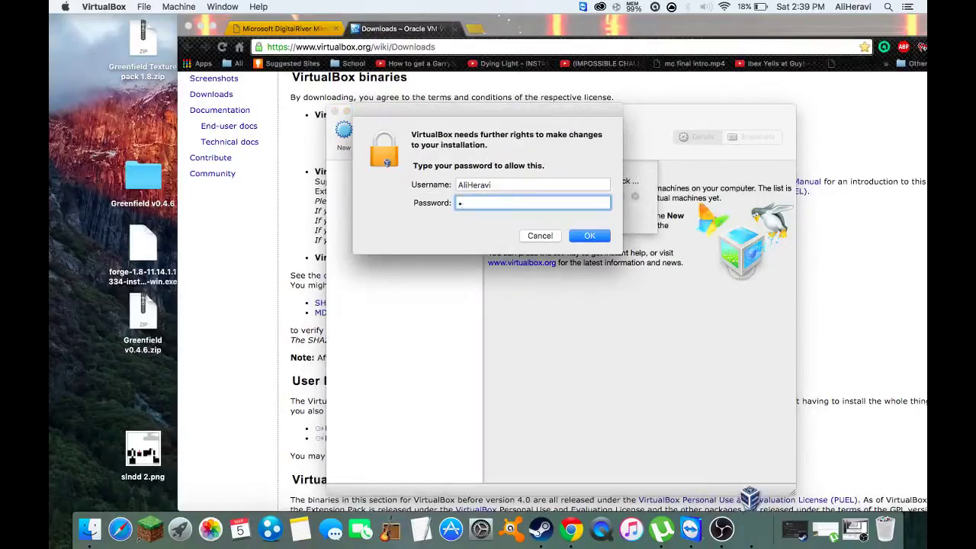
pyautogui.press('Return')
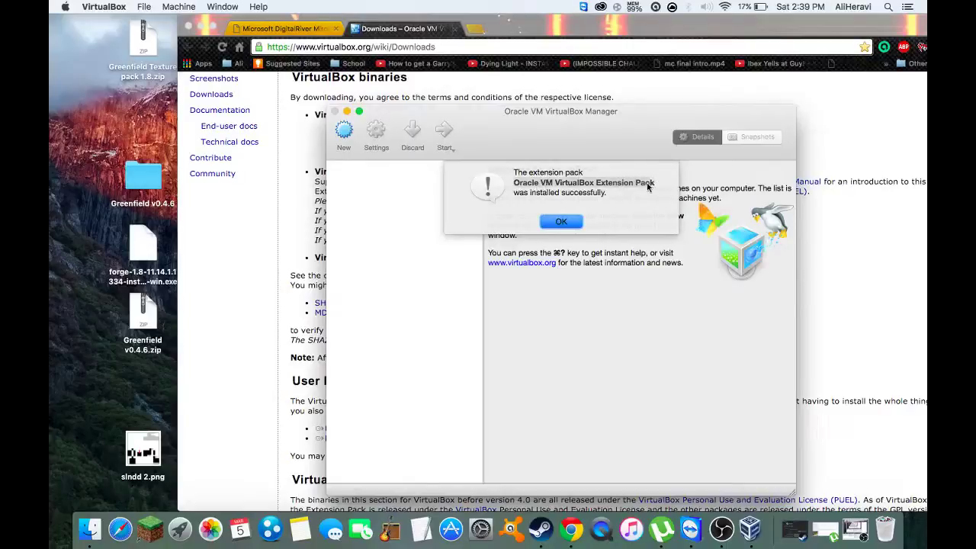
pyautogui.click(574, 222)
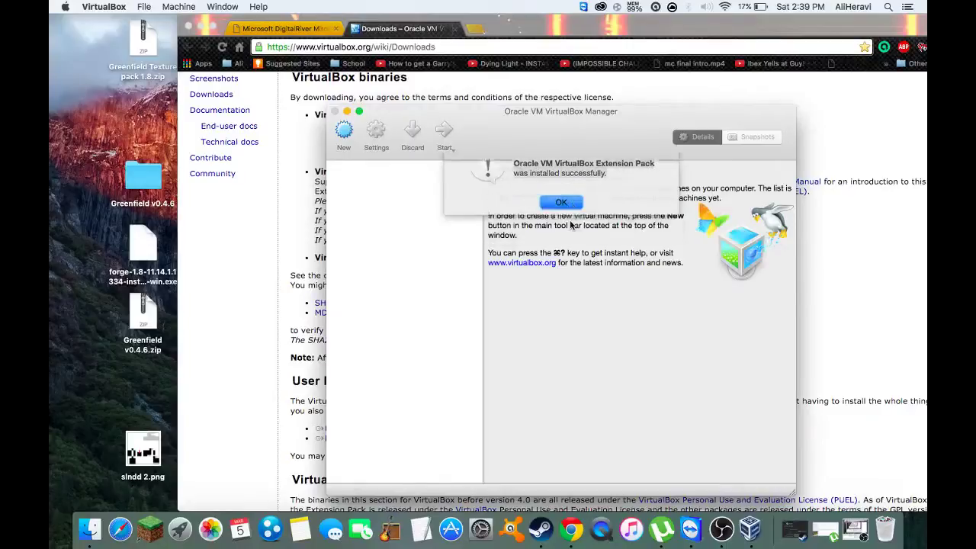
pyautogui.click(207, 30)
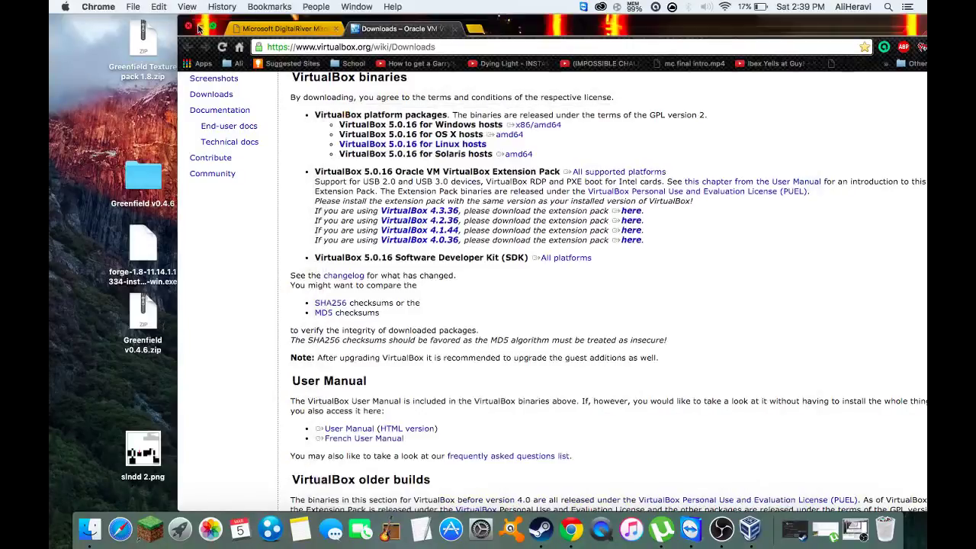
pyautogui.click(201, 28)
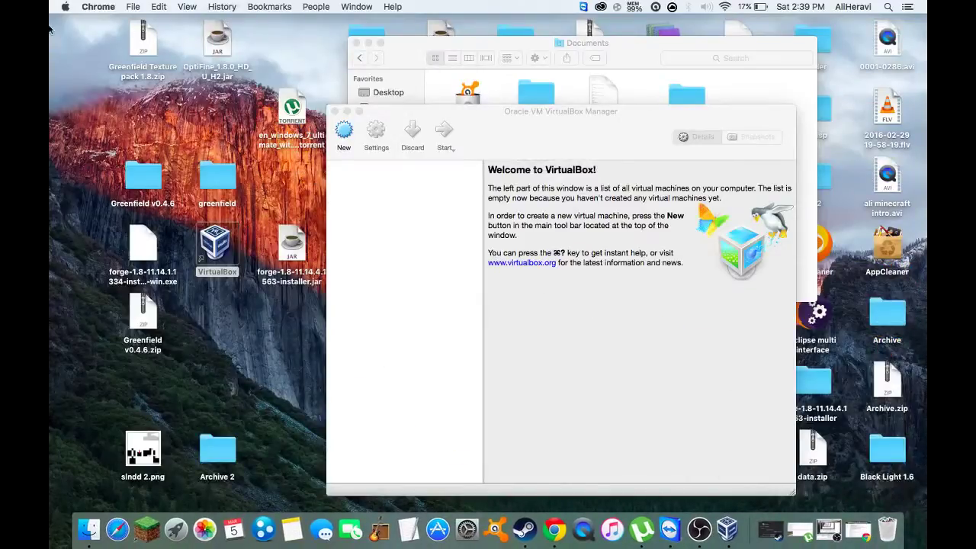
# Step: Check the installed memory in the Mac's system overview and move the overview window aside
pyautogui.click(66, 6)
pyautogui.click(68, 22)
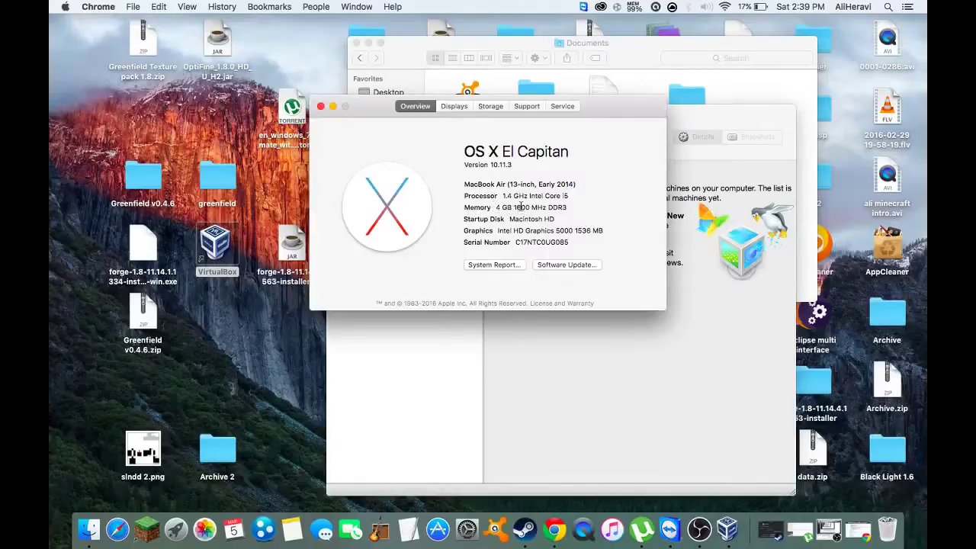
pyautogui.moveTo(497, 206); pyautogui.dragTo(515, 208)
pyautogui.tripleClick(511, 207)
pyautogui.click(511, 208)
pyautogui.moveTo(497, 206); pyautogui.dragTo(510, 206)
pyautogui.moveTo(502, 100); pyautogui.dragTo(312, 136)
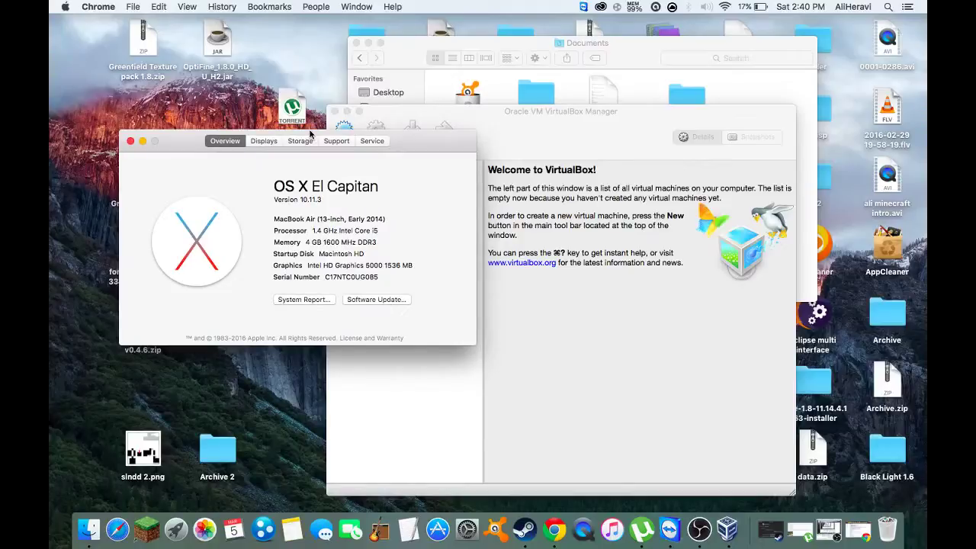
# Step: Search the Mac for Calculator, open it, close the search window, and clear the calculator's display
pyautogui.click(888, 6)
pyautogui.write('cal')
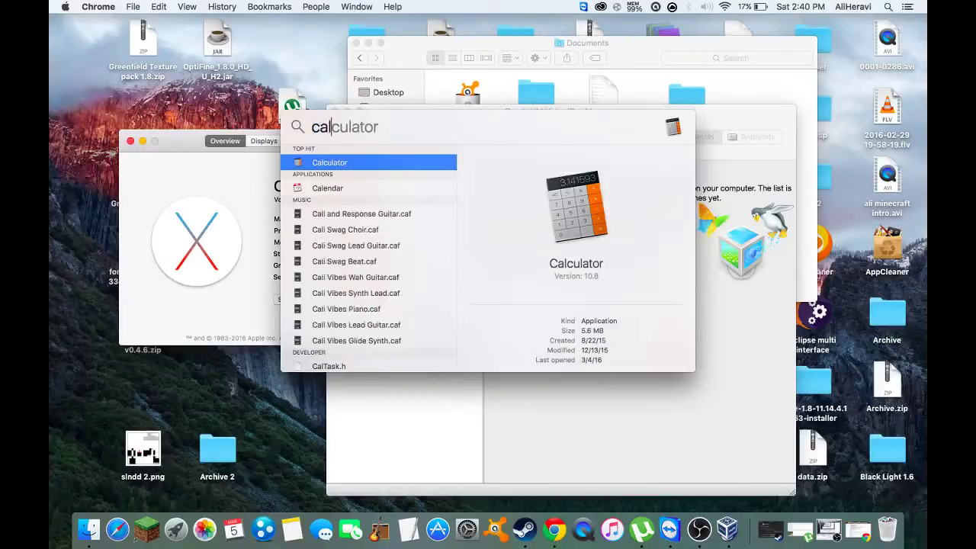
pyautogui.press('Escape')
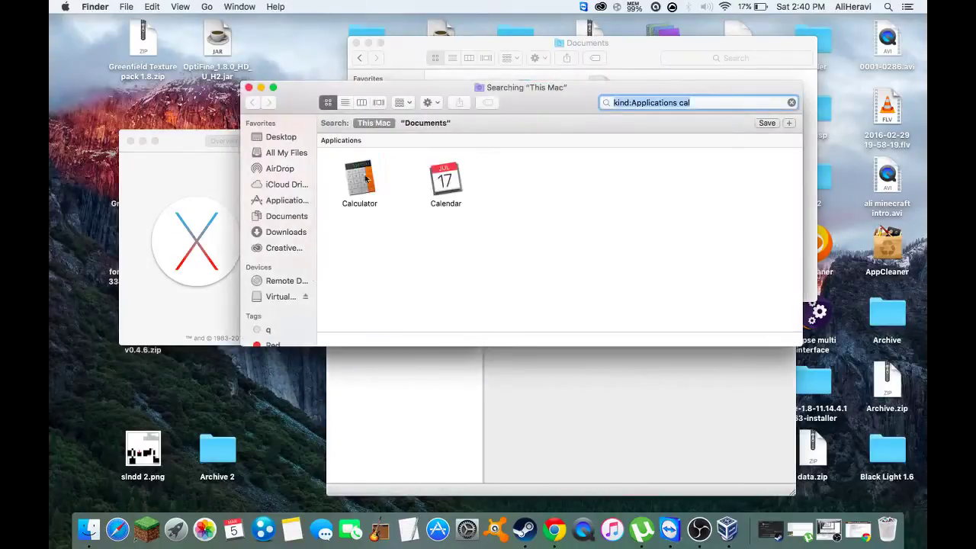
pyautogui.doubleClick(364, 180)
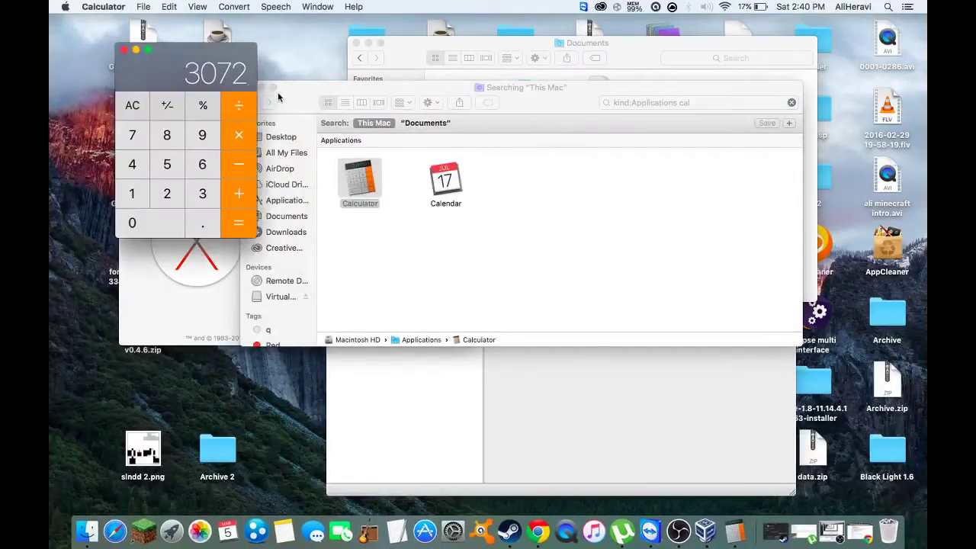
pyautogui.moveTo(298, 95); pyautogui.dragTo(407, 95)
pyautogui.click(363, 90)
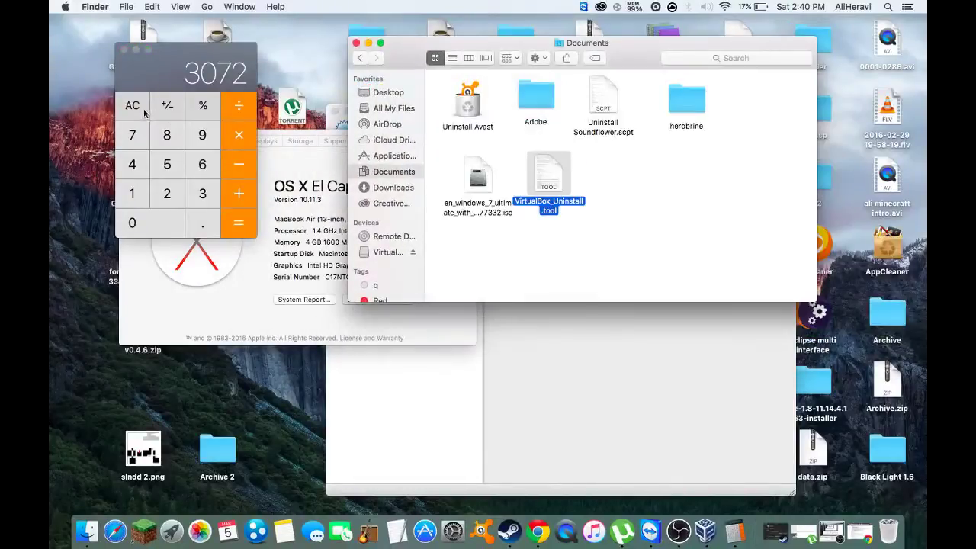
pyautogui.click(141, 111)
pyautogui.moveTo(159, 46); pyautogui.dragTo(642, 22)
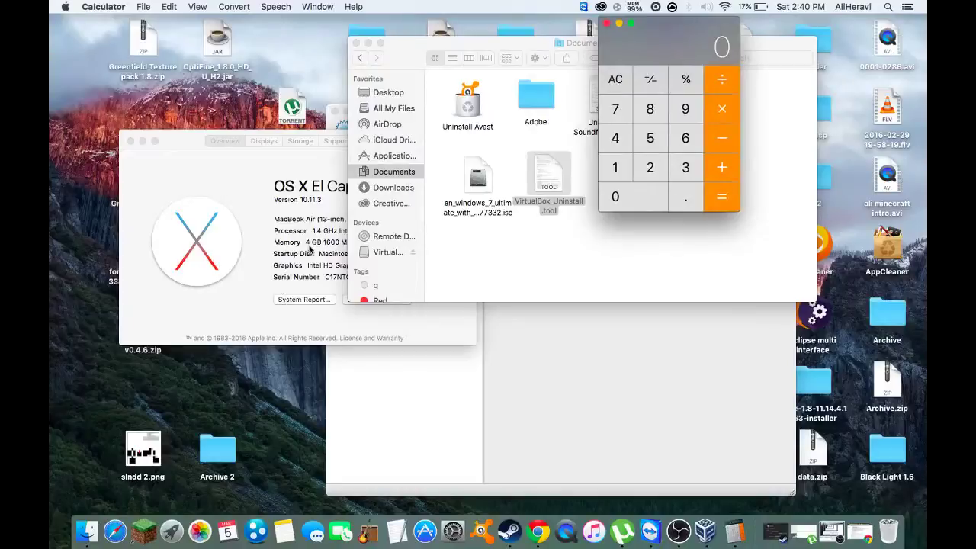
# Step: Multiply 1024 by 1 in Calculator to work out the megabytes in 1 GB, and close the calculator
pyautogui.click(613, 168)
pyautogui.click(615, 197)
pyautogui.click(650, 167)
pyautogui.click(615, 138)
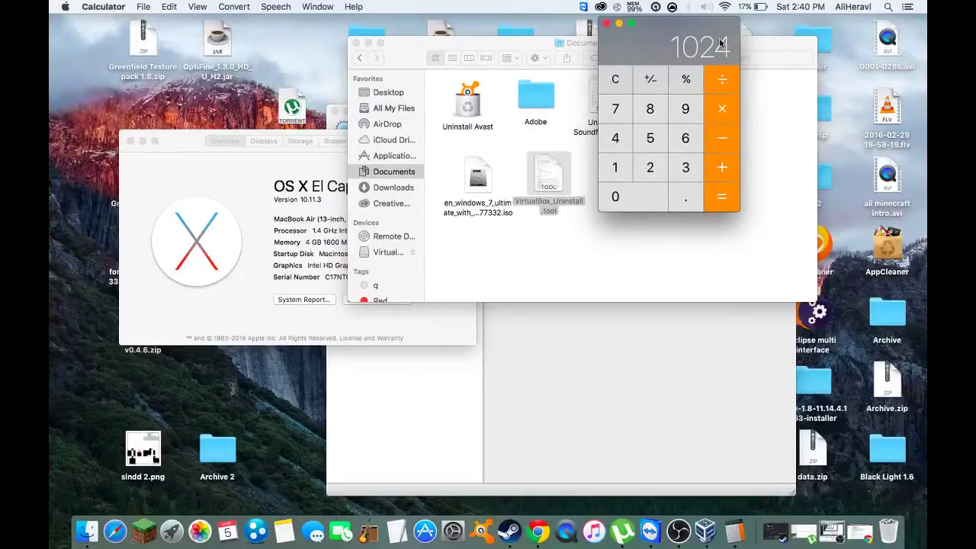
pyautogui.click(722, 109)
pyautogui.click(616, 168)
pyautogui.click(723, 198)
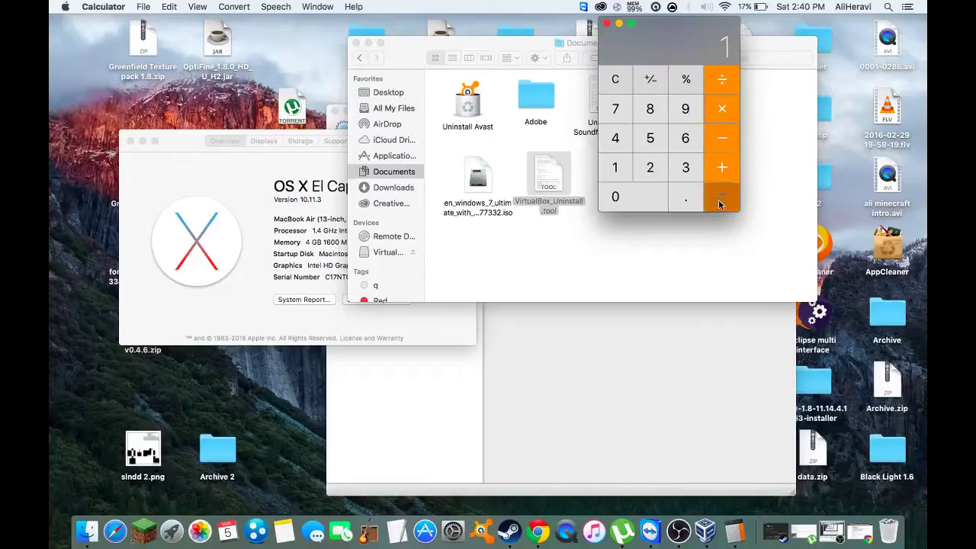
pyautogui.click(607, 23)
pyautogui.click(567, 171)
pyautogui.doubleClick(557, 174)
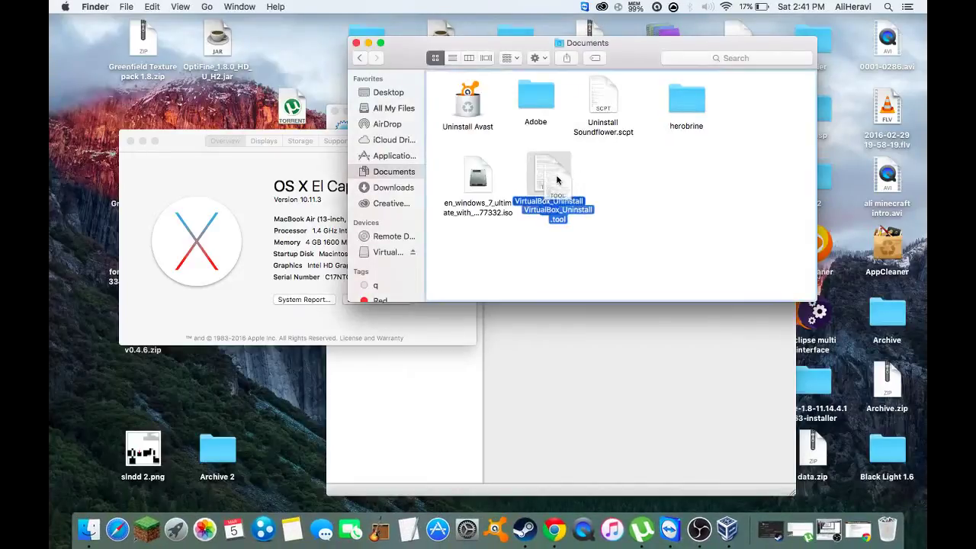
# Step: Start a new VirtualBox virtual machine named Windows 7 with type Microsoft Windows and version Windows 7 (64-bit)
pyautogui.click(338, 135)
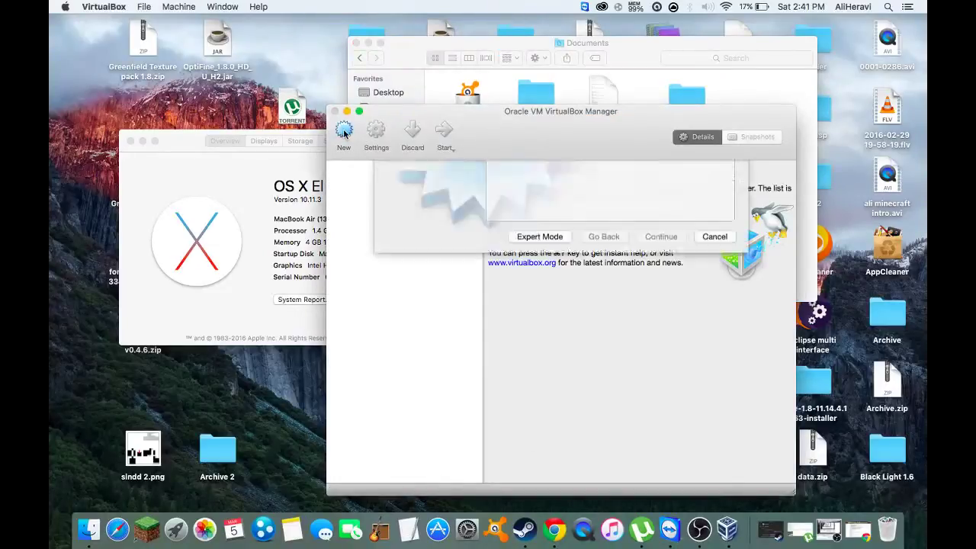
pyautogui.write('Windows 7')
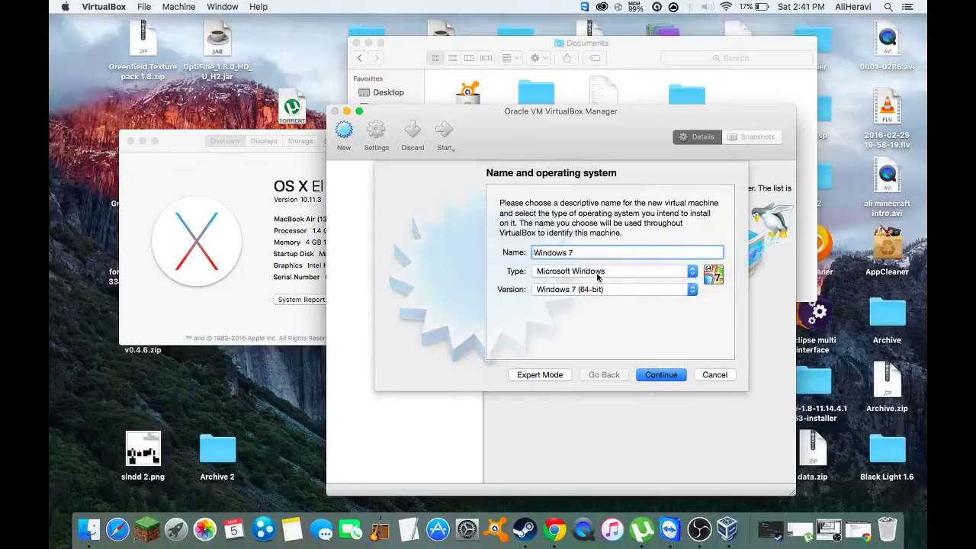
pyautogui.click(584, 271)
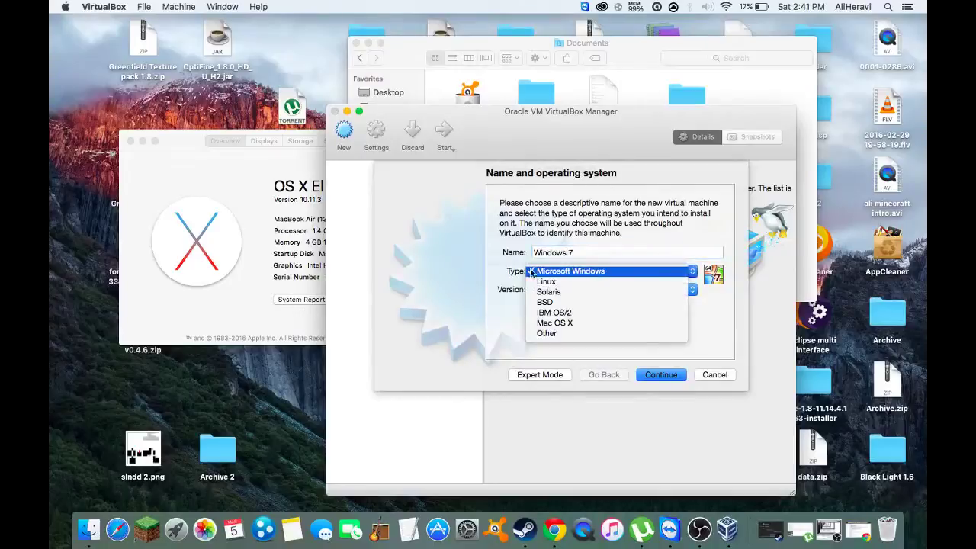
pyautogui.click(588, 282)
pyautogui.click(589, 273)
pyautogui.click(570, 261)
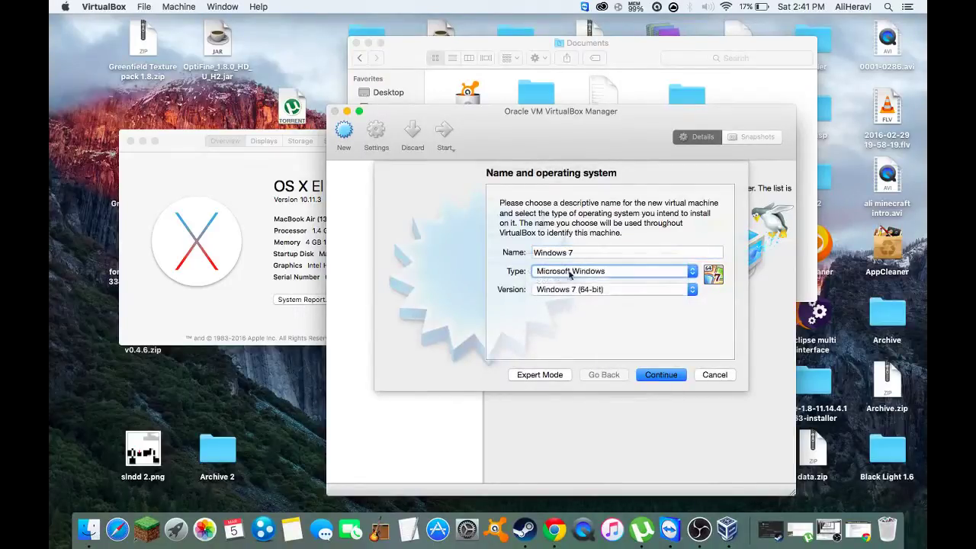
pyautogui.click(589, 289)
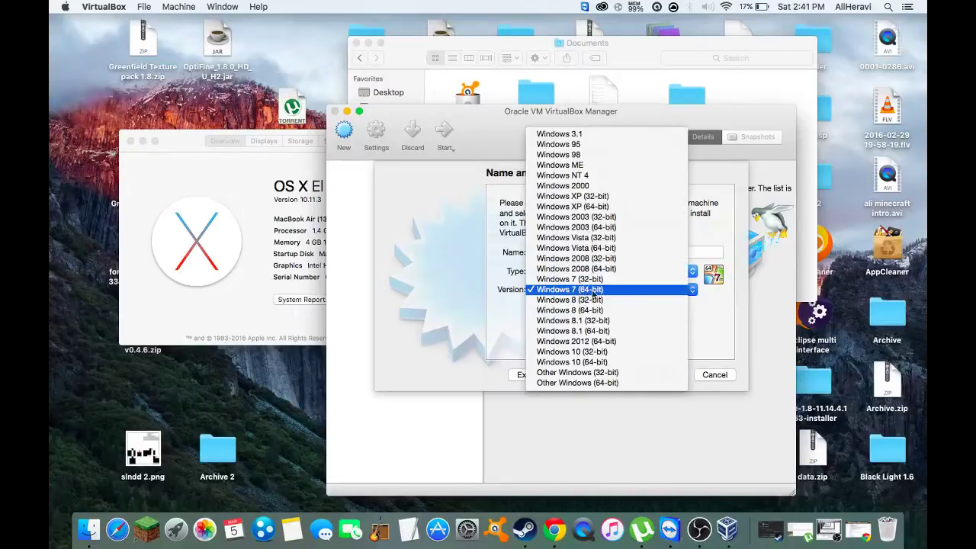
pyautogui.click(565, 291)
pyautogui.click(667, 374)
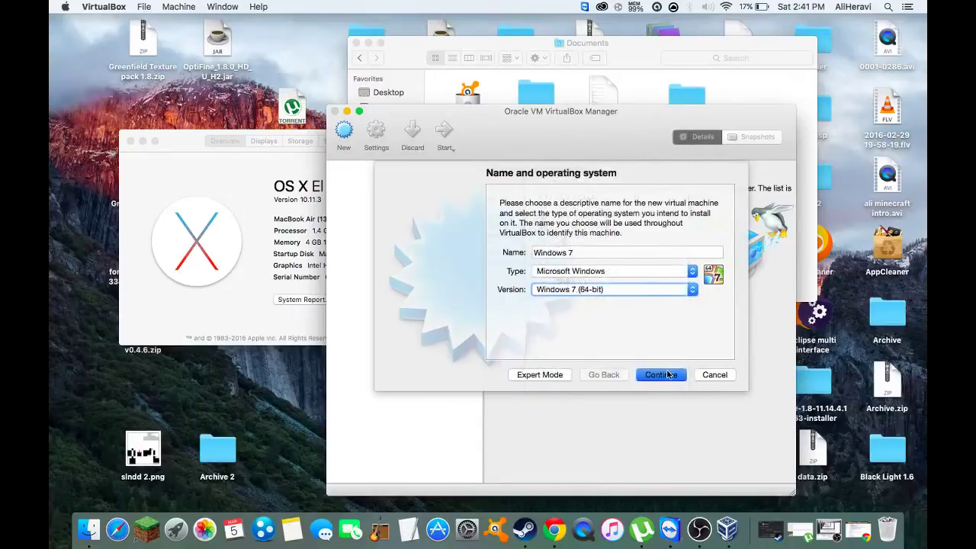
# Step: Set the new virtual machine's memory size to 1024 MB and continue to the hard disk options
pyautogui.moveTo(500, 203); pyautogui.dragTo(635, 213)
pyautogui.click(685, 251)
pyautogui.press('BackSpace')
pyautogui.press('BackSpace')
pyautogui.press('BackSpace')
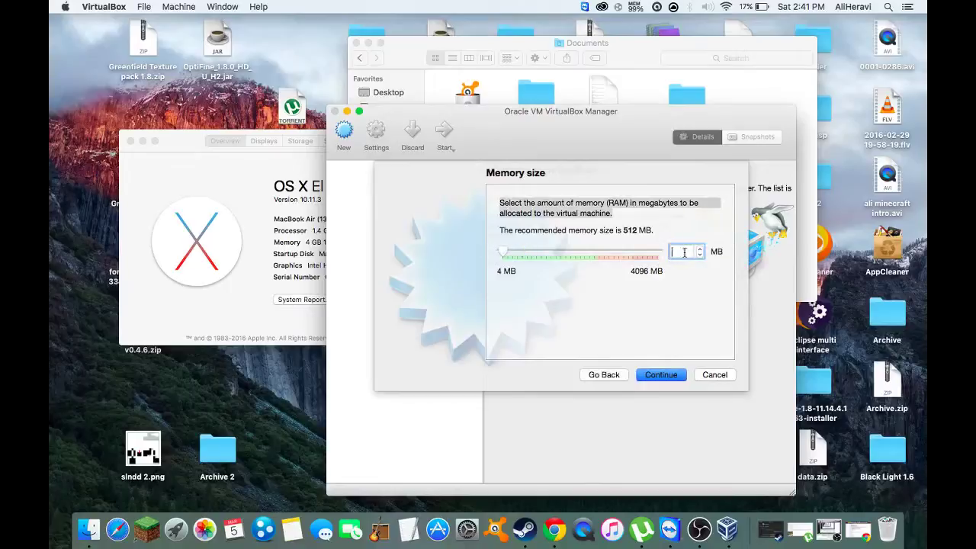
pyautogui.write('1024')
pyautogui.click(661, 375)
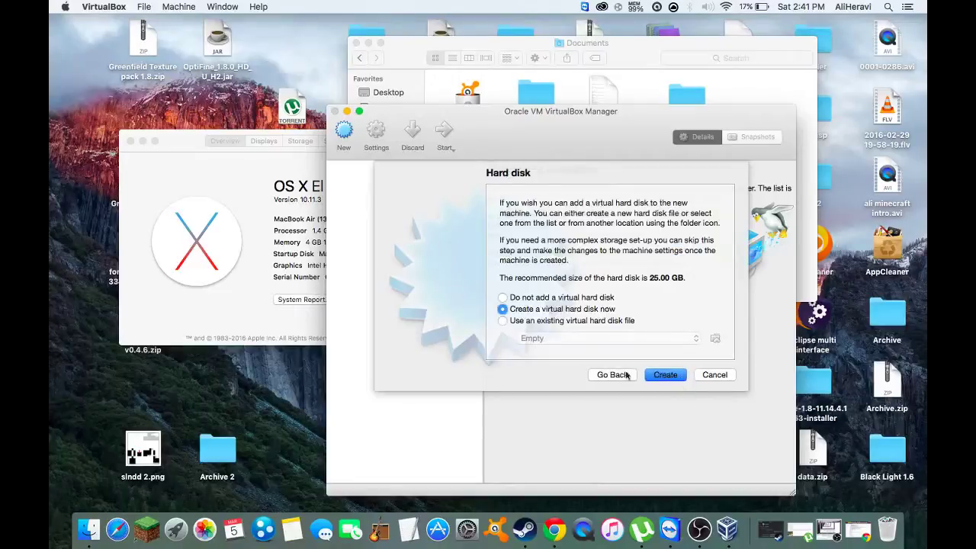
# Step: Choose to create a virtual hard disk now as a dynamically allocated VDI (VirtualBox Disk Image)
pyautogui.click(504, 321)
pyautogui.click(503, 297)
pyautogui.click(503, 308)
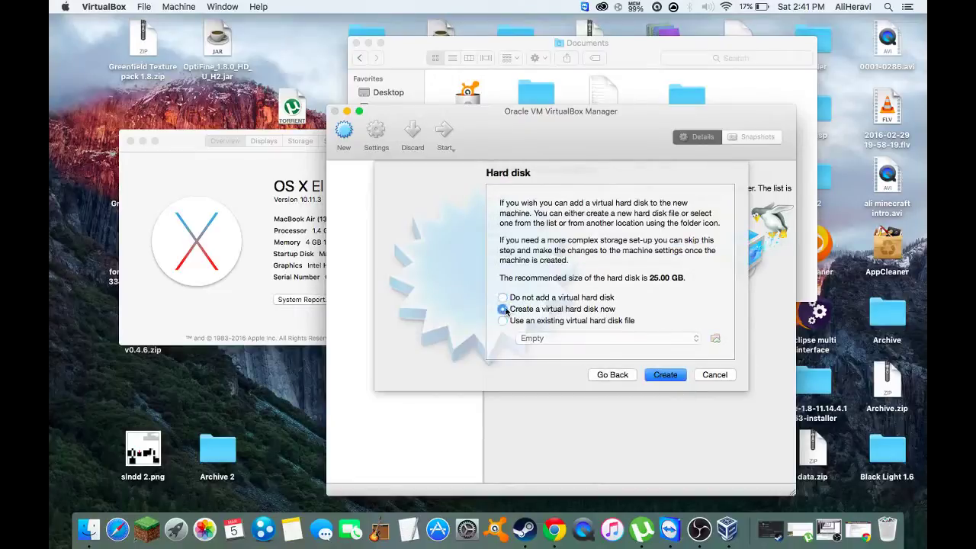
pyautogui.click(659, 378)
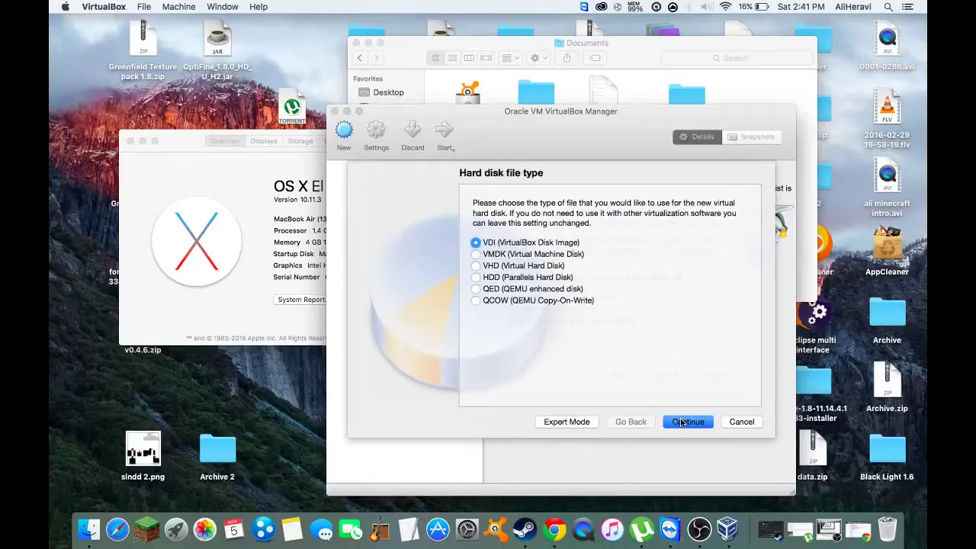
pyautogui.click(683, 423)
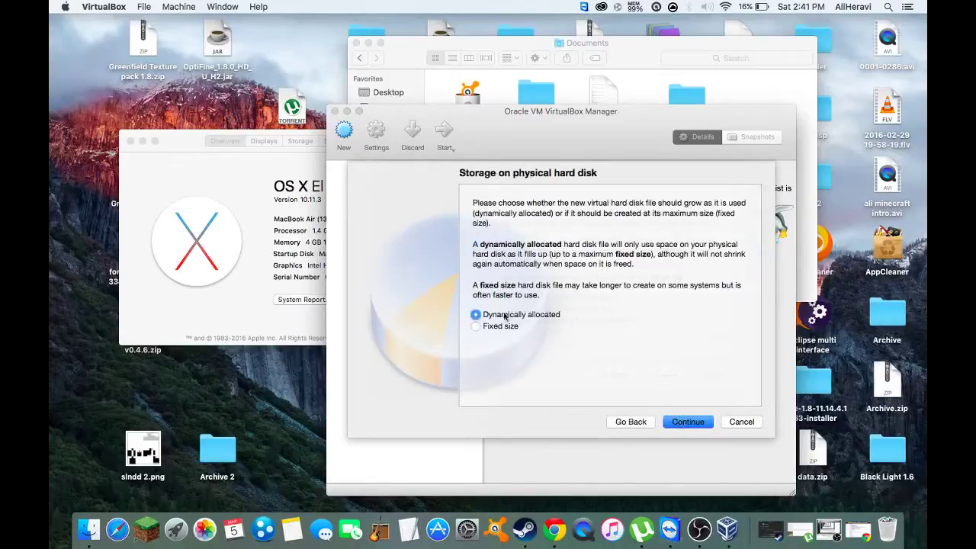
pyautogui.click(684, 422)
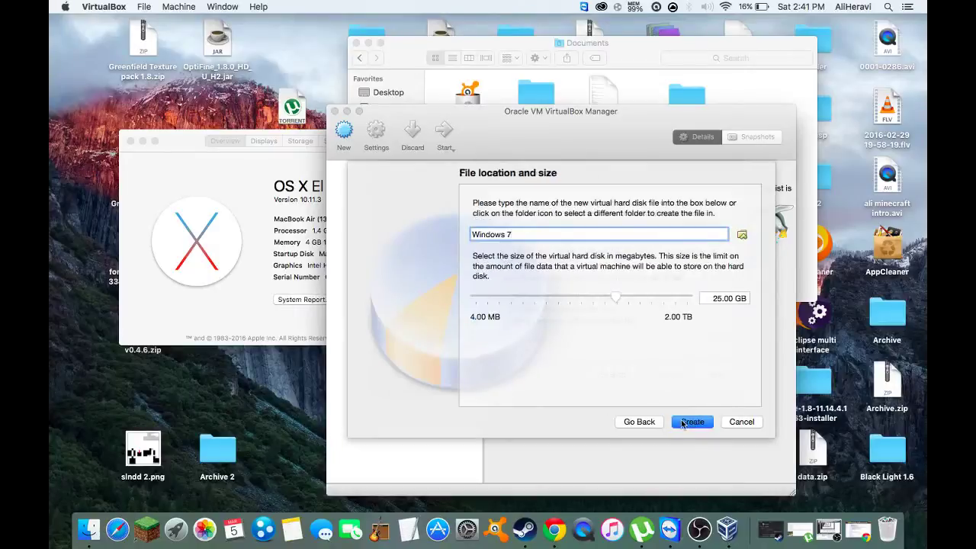
# Step: Check the free storage space on Macintosh HD and return to the virtual hard disk setup
pyautogui.click(64, 6)
pyautogui.click(67, 23)
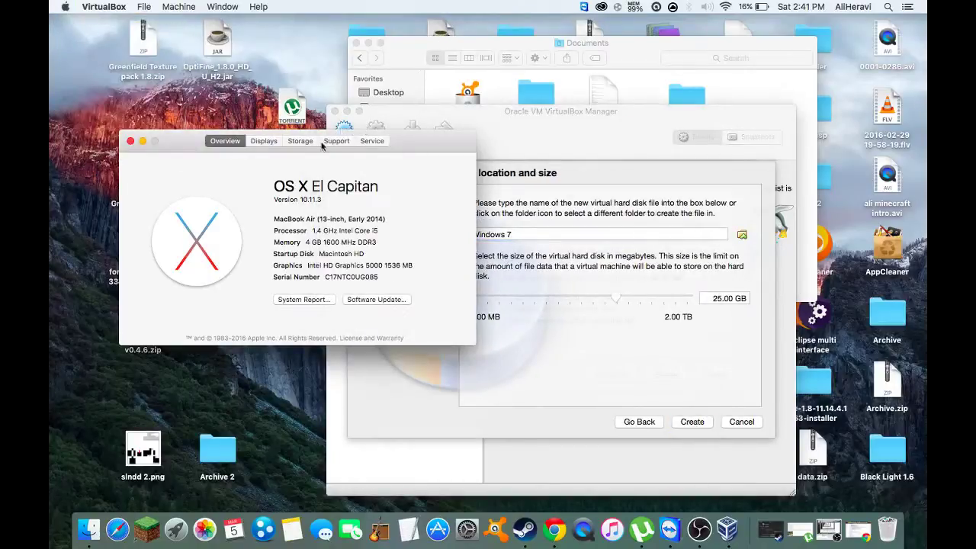
pyautogui.click(301, 142)
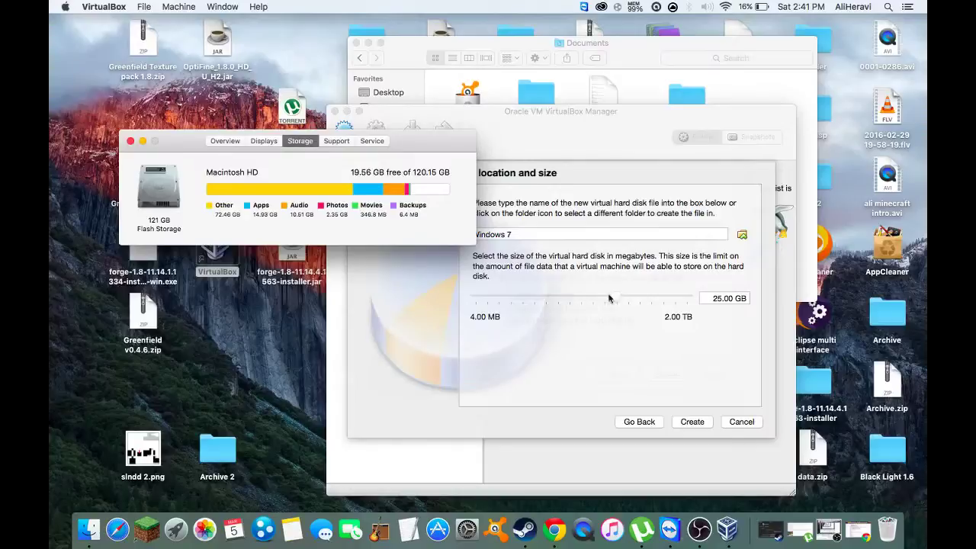
pyautogui.click(643, 326)
# Step: Set the Windows 7 virtual hard disk size to 13.00 GB and create the disk
pyautogui.click(711, 298)
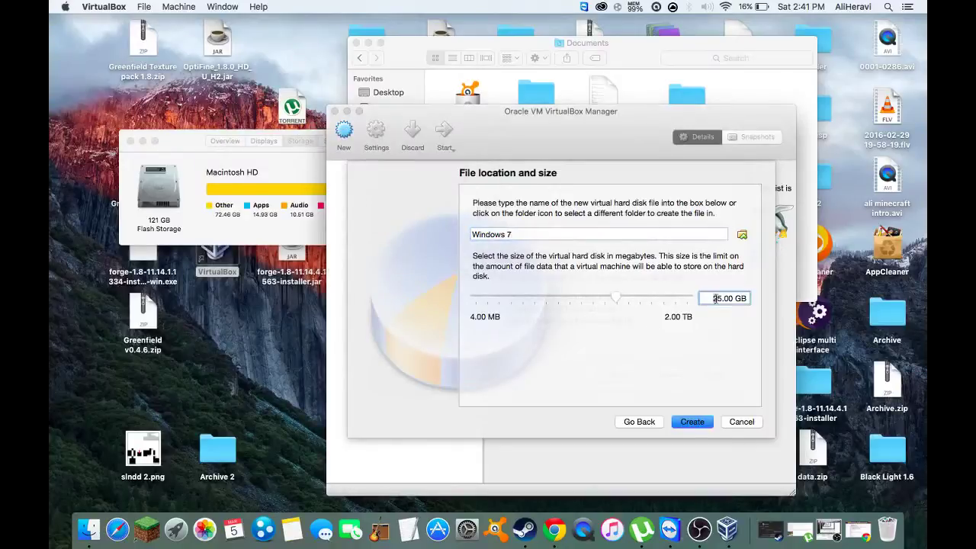
pyautogui.press('BackSpace')
pyautogui.press('BackSpace')
pyautogui.write('13')
pyautogui.moveTo(702, 302); pyautogui.dragTo(753, 302)
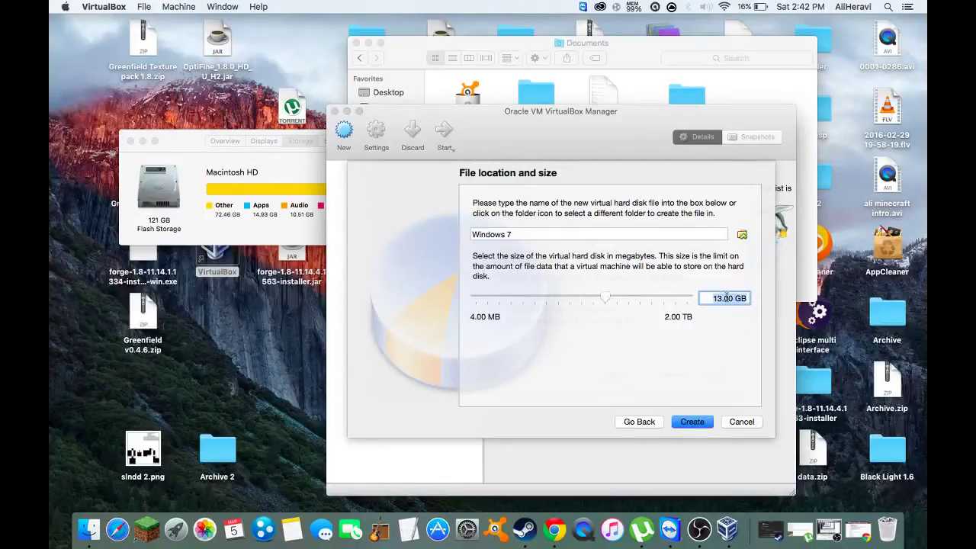
pyautogui.click(747, 298)
pyautogui.click(683, 422)
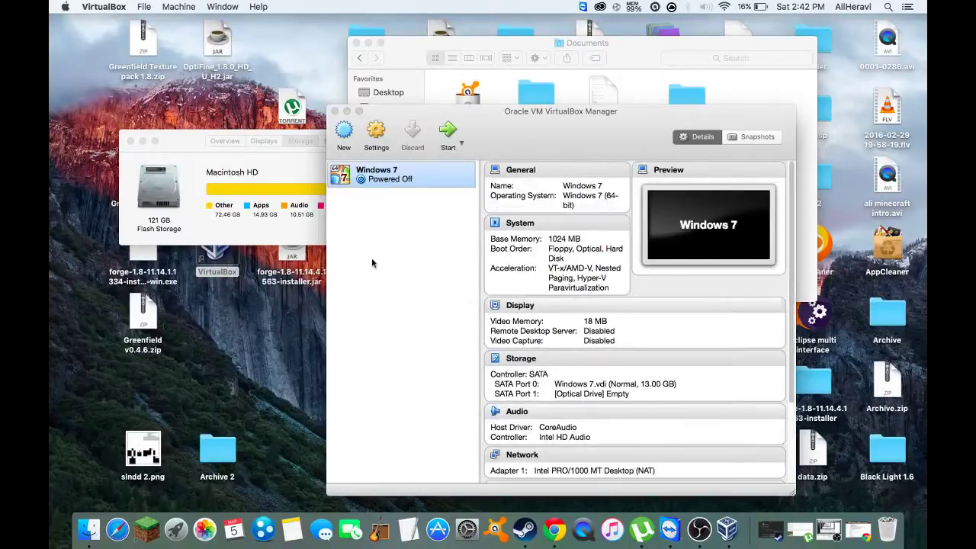
# Step: Try to start the Windows 7 virtual machine without selecting a startup disk, and decline mouse capture
pyautogui.click(439, 149)
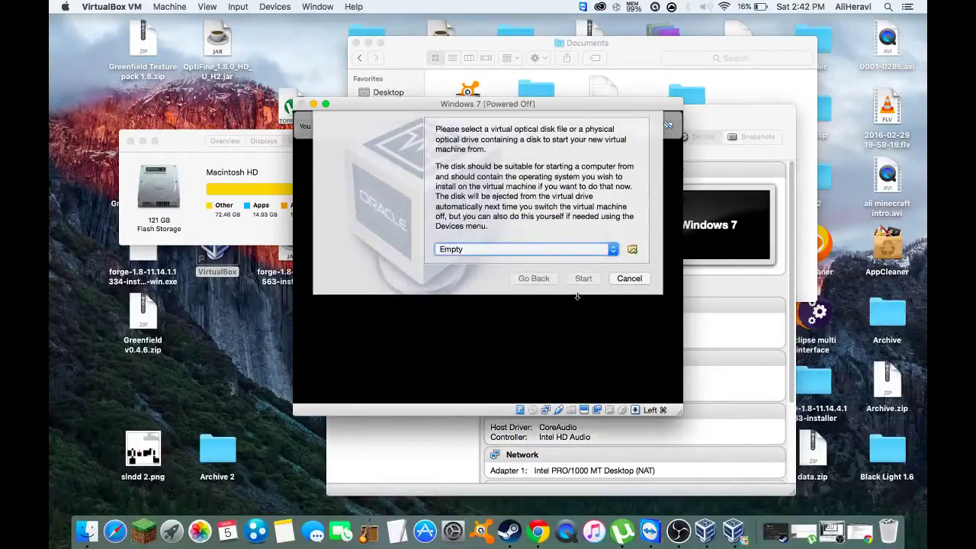
pyautogui.moveTo(521, 150); pyautogui.dragTo(474, 122)
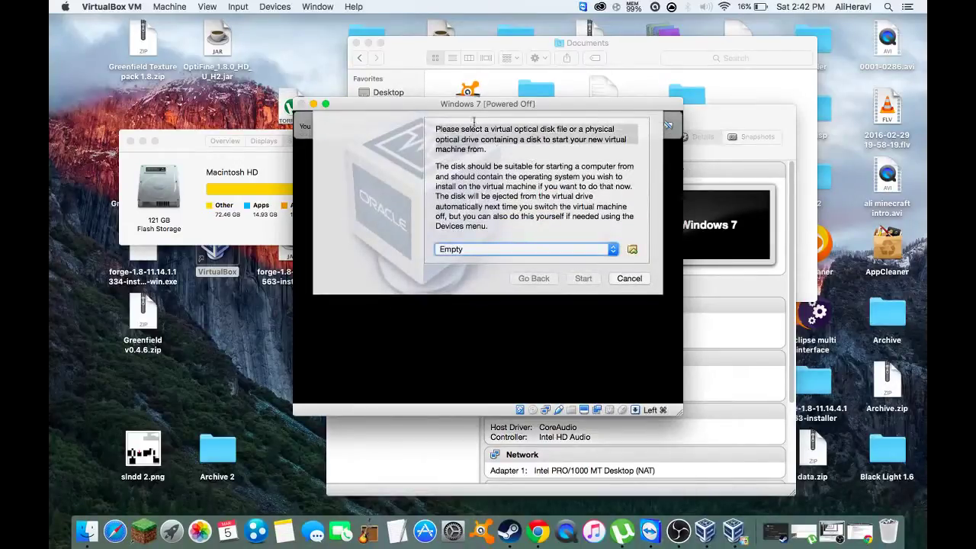
pyautogui.click(622, 279)
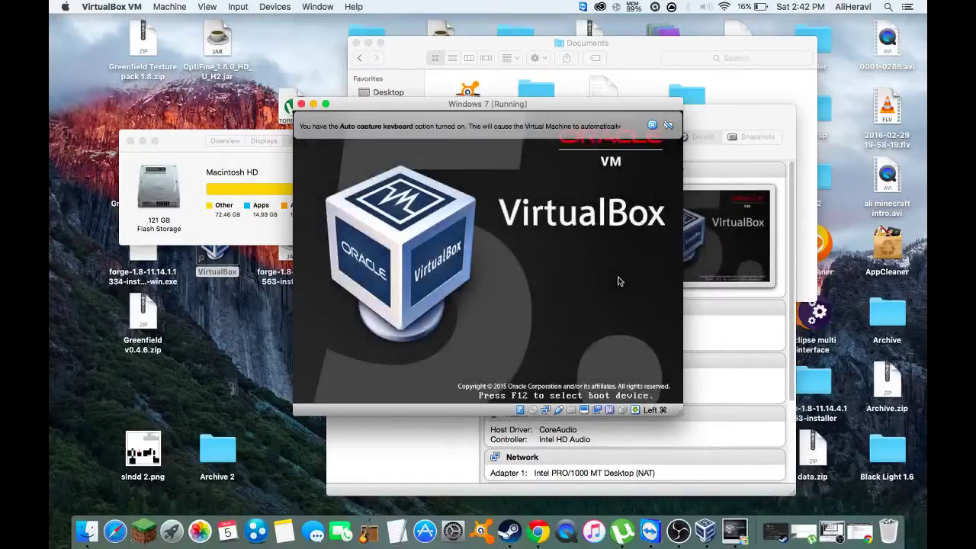
pyautogui.click(653, 125)
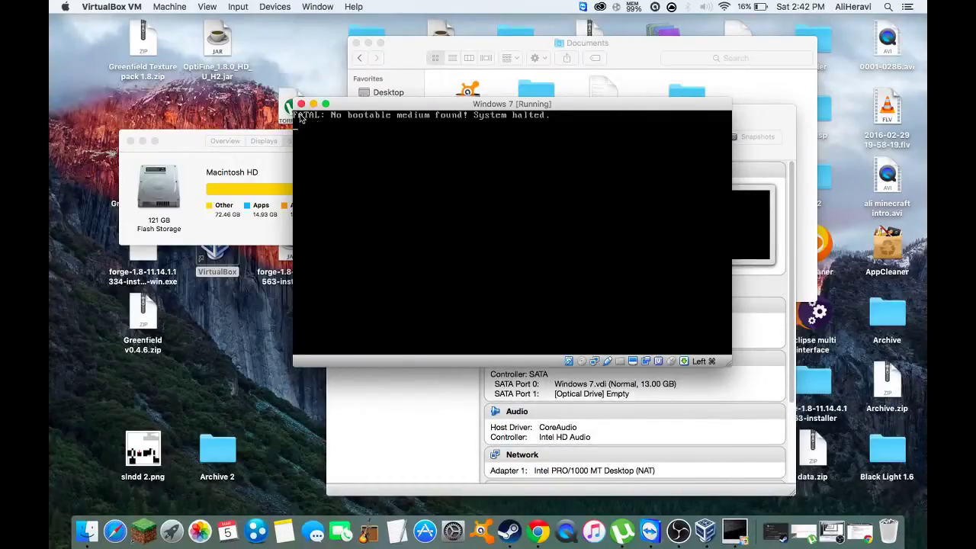
pyautogui.click(542, 120)
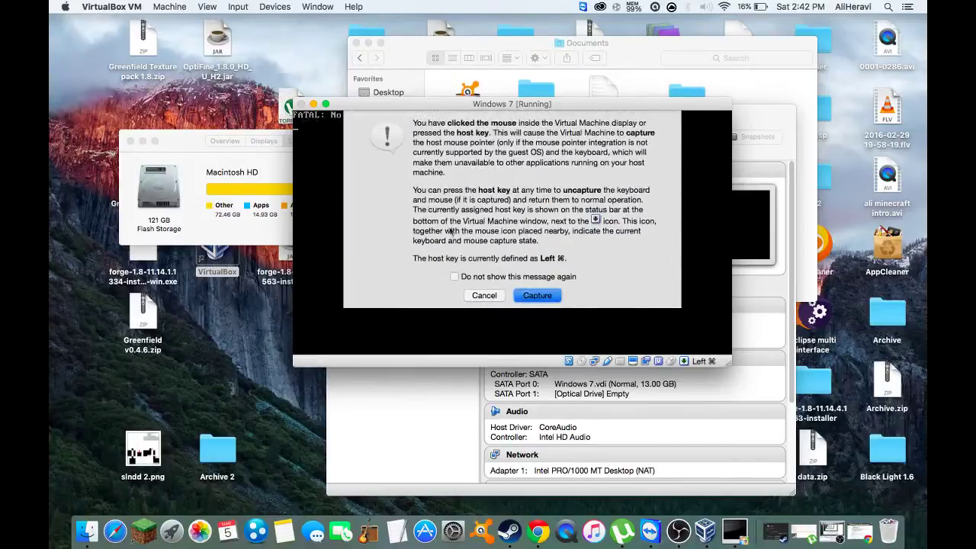
pyautogui.click(484, 295)
# Step: Close the running Windows 7 virtual machine by powering it off
pyautogui.click(302, 104)
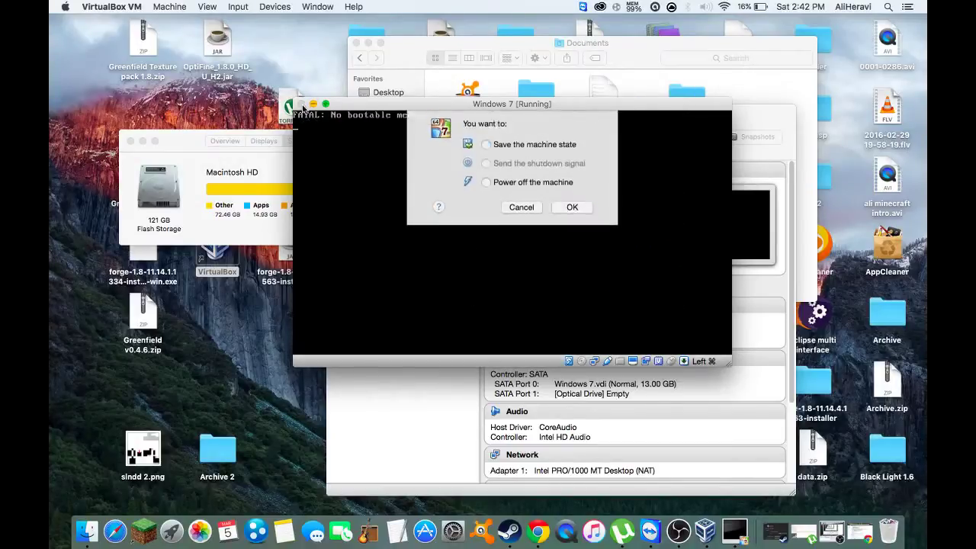
pyautogui.click(497, 188)
pyautogui.click(584, 214)
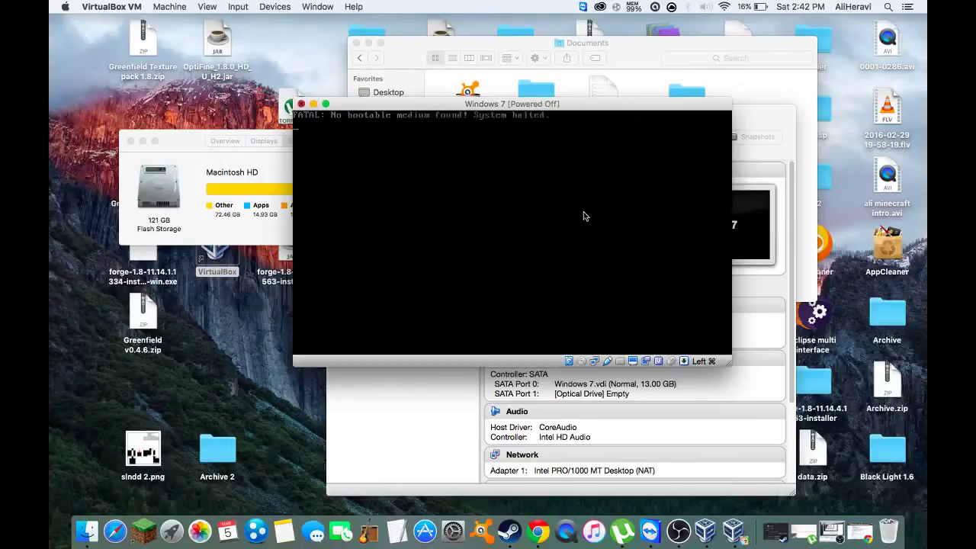
pyautogui.click(377, 141)
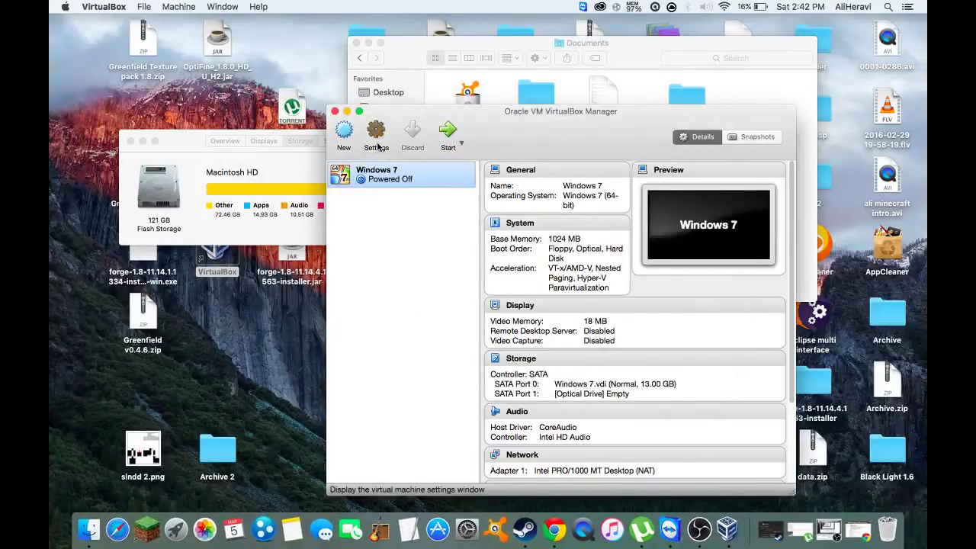
pyautogui.click(493, 183)
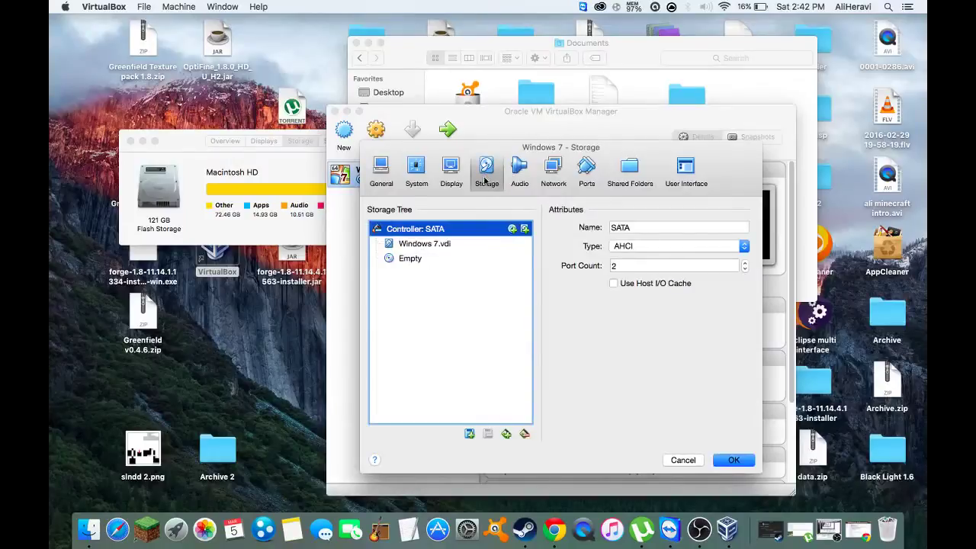
pyautogui.click(674, 459)
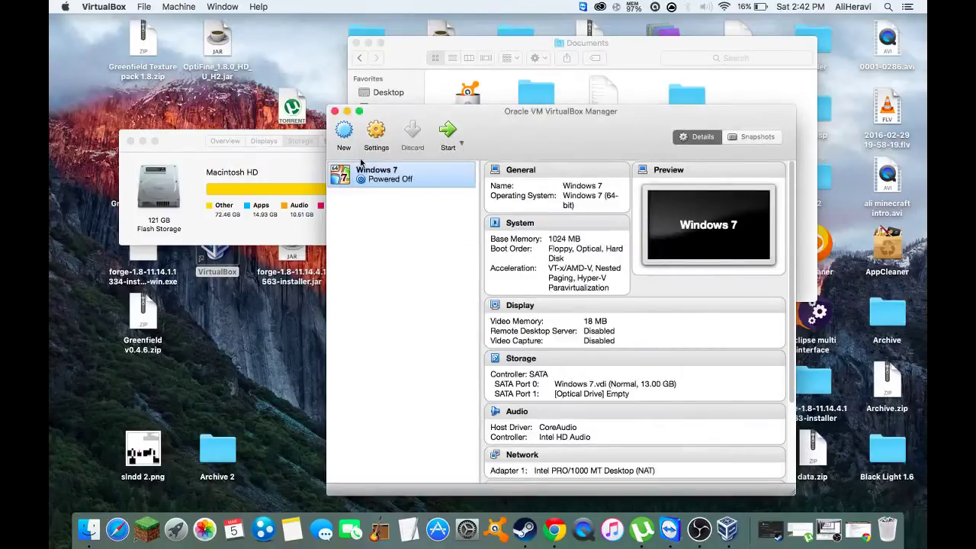
# Step: Attach en_windows_7_ultimate_with_sp1_x64_dvd_u_677332.iso from Documents to the Windows 7 machine's empty optical drive and save the settings
pyautogui.click(375, 132)
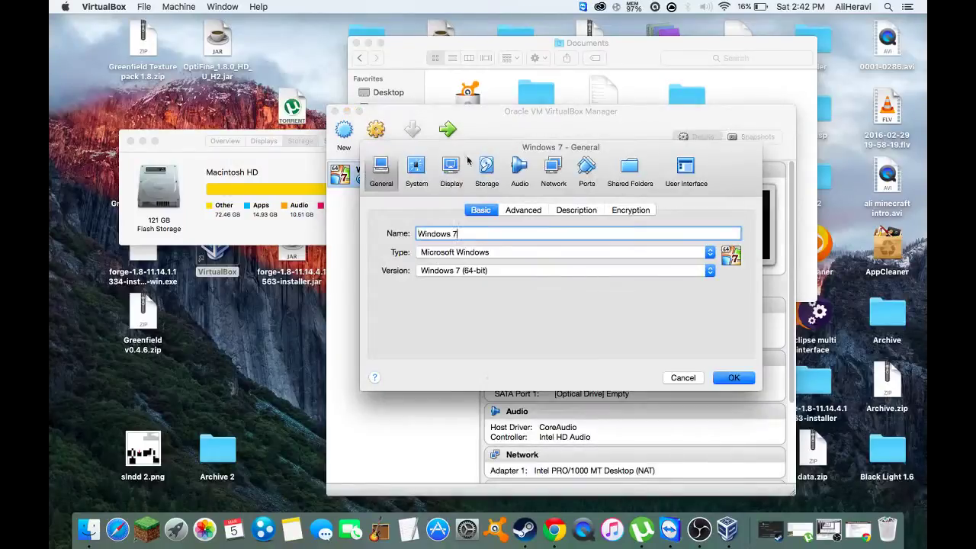
pyautogui.click(493, 174)
pyautogui.click(435, 259)
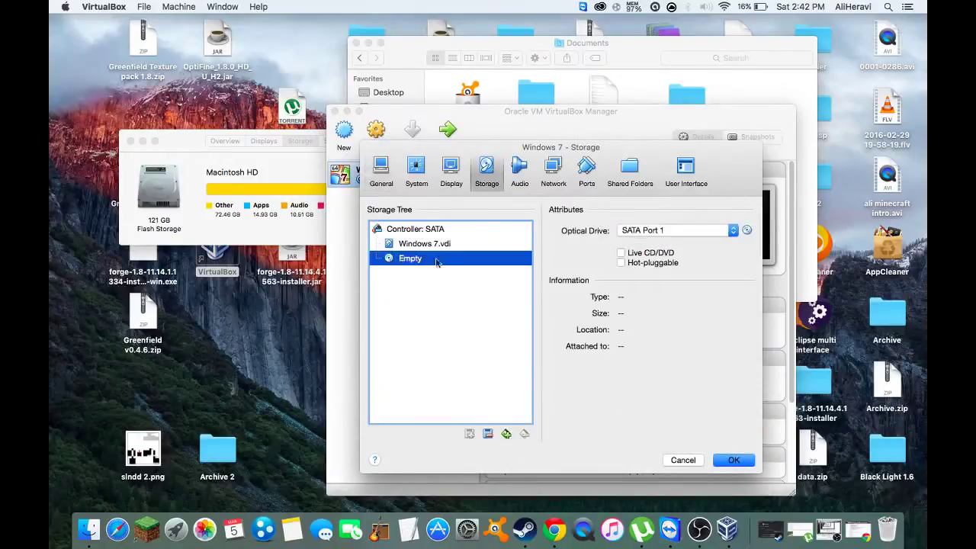
pyautogui.click(748, 231)
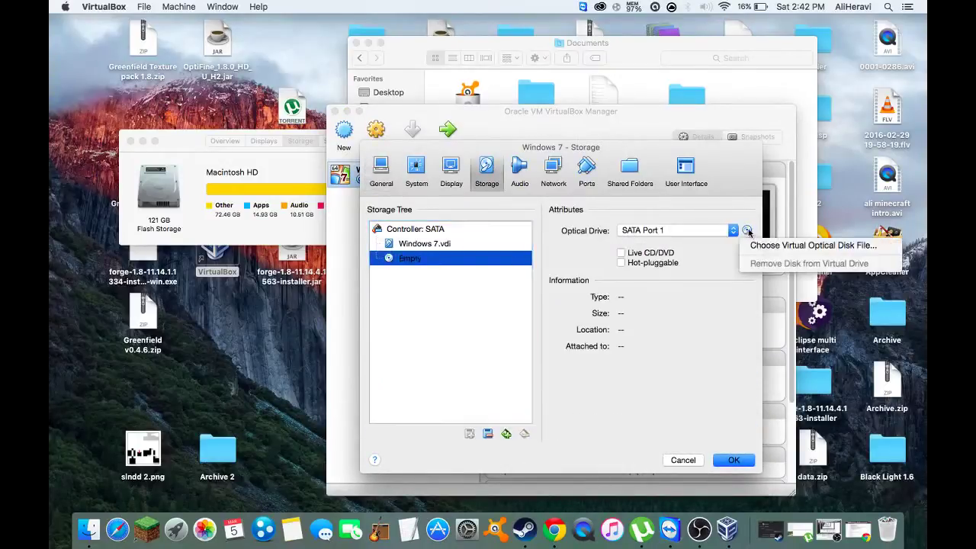
pyautogui.click(833, 247)
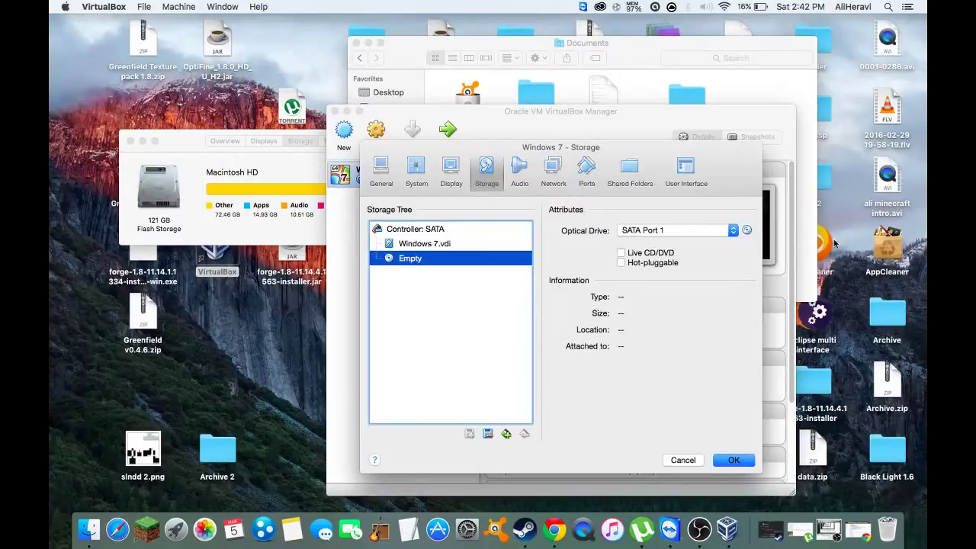
pyautogui.click(406, 290)
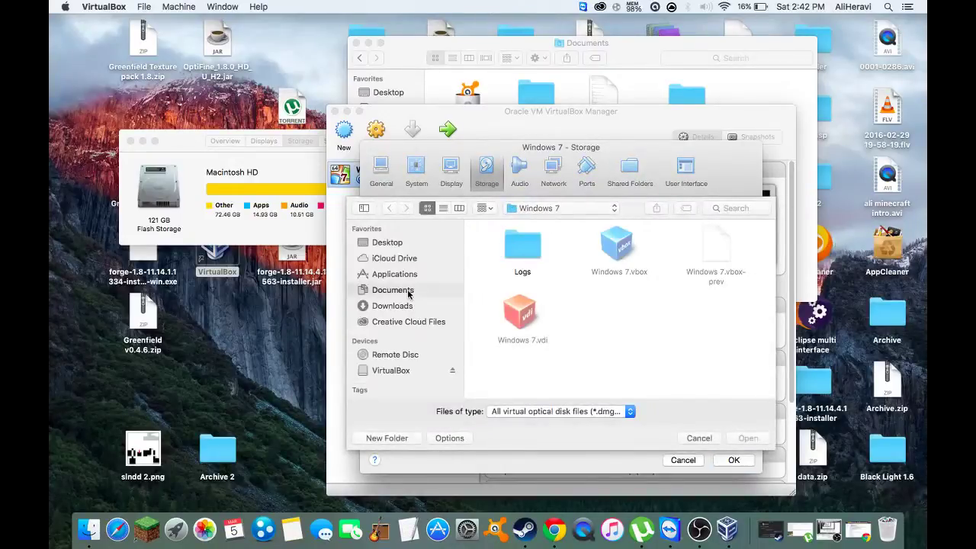
pyautogui.click(618, 241)
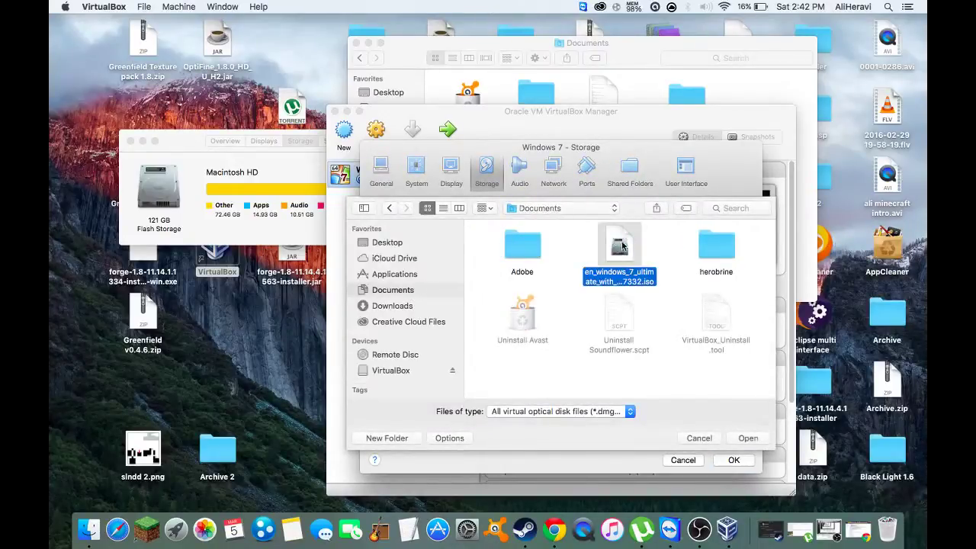
pyautogui.click(744, 439)
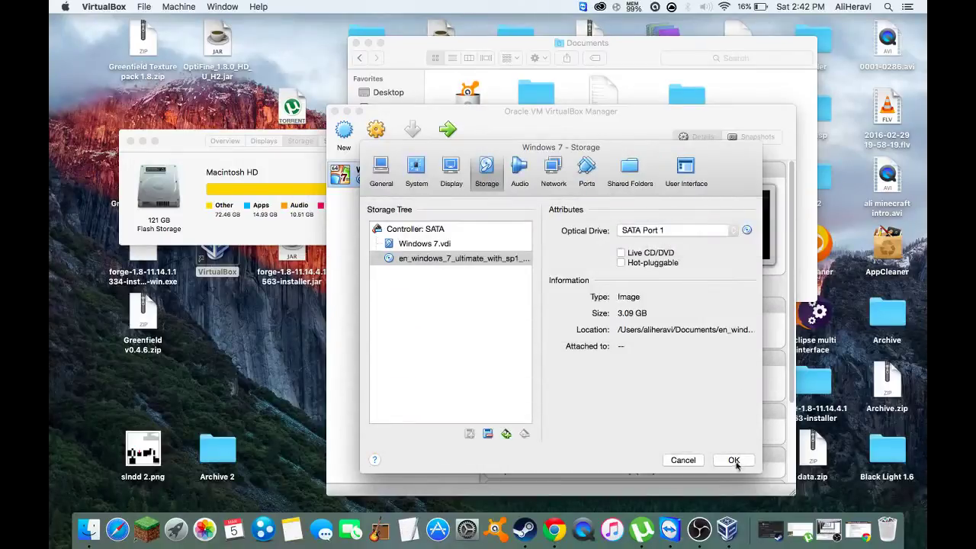
pyautogui.click(734, 462)
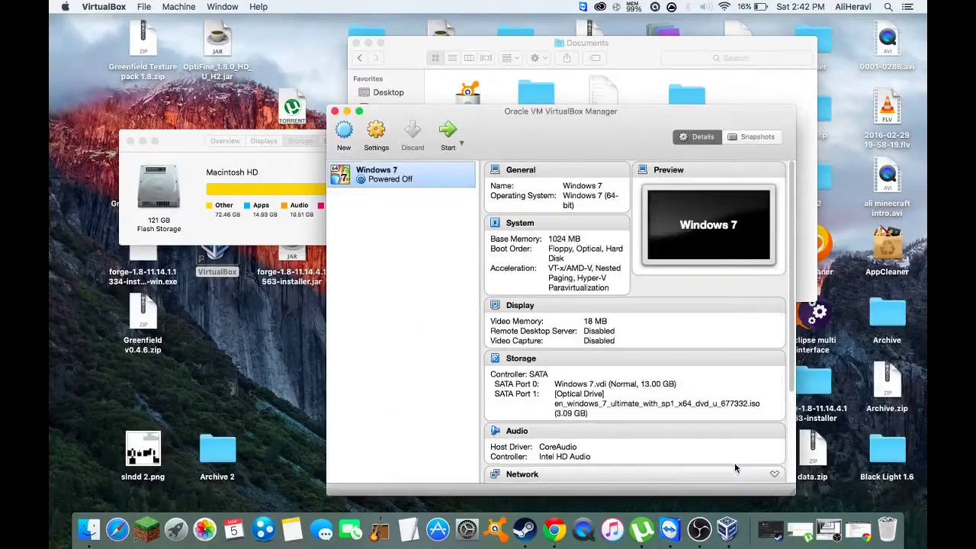
# Step: Start the Windows 7 virtual machine, clearing away the manager window and the keyboard capture notice
pyautogui.click(448, 131)
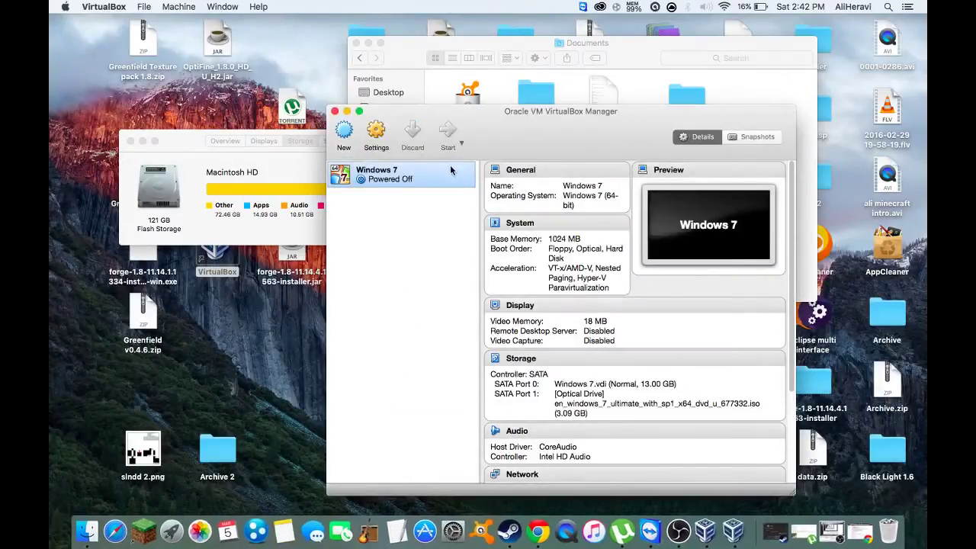
pyautogui.click(348, 112)
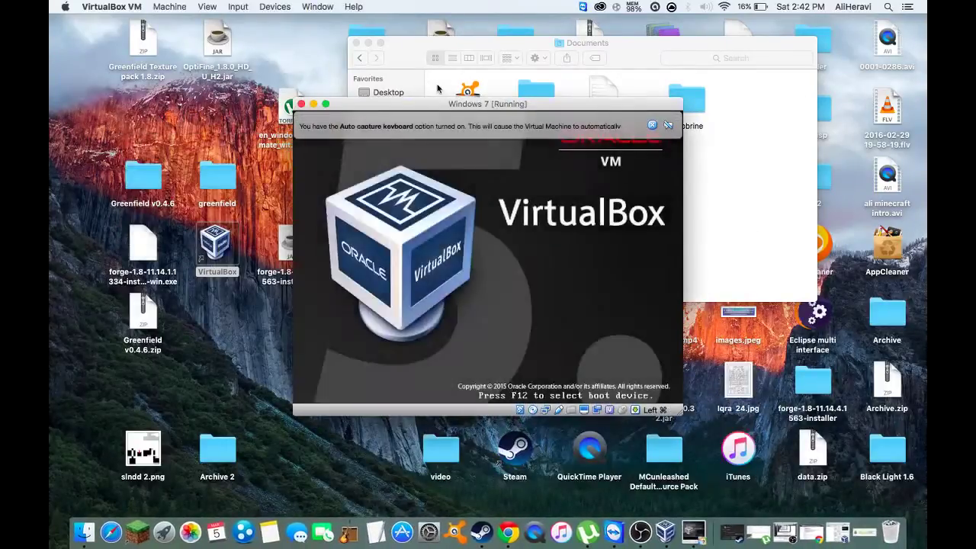
pyautogui.click(667, 125)
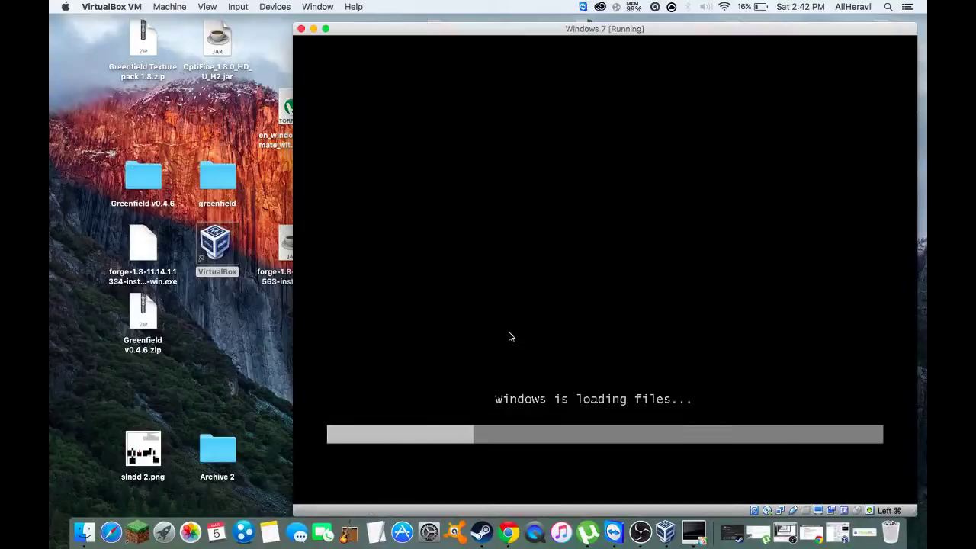
pyautogui.moveTo(622, 32); pyautogui.dragTo(509, 22)
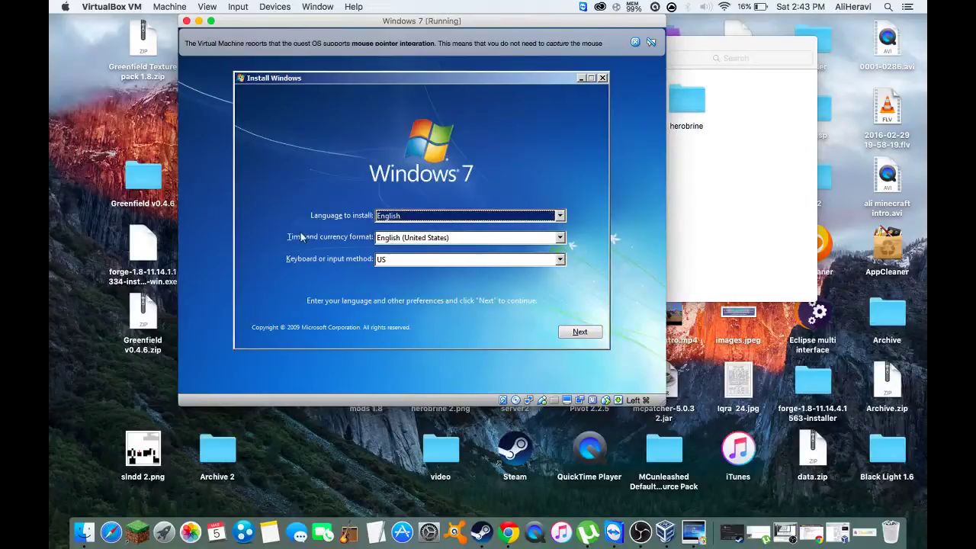
# Step: Select English (United States) for time and currency and US for the keyboard in Windows setup, and continue
pyautogui.click(397, 239)
pyautogui.click(422, 247)
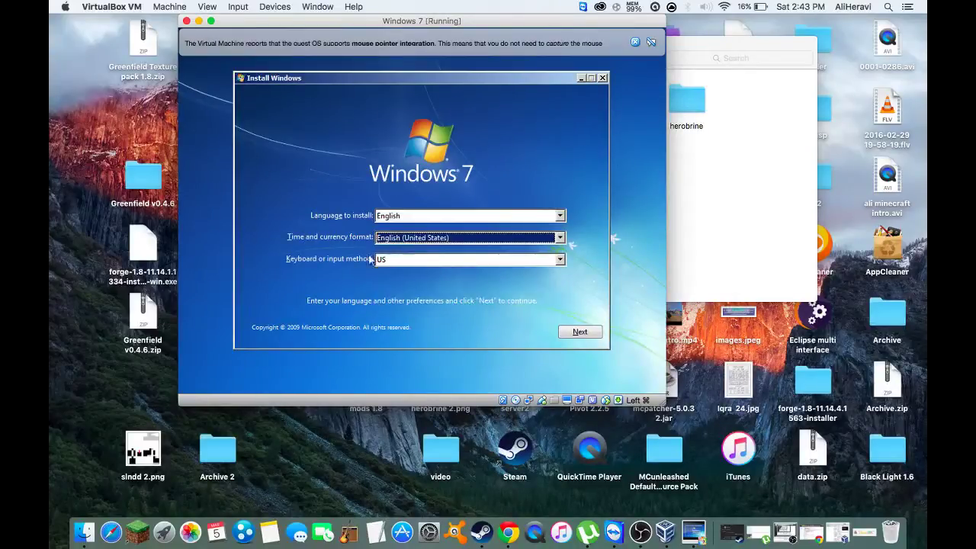
pyautogui.click(430, 261)
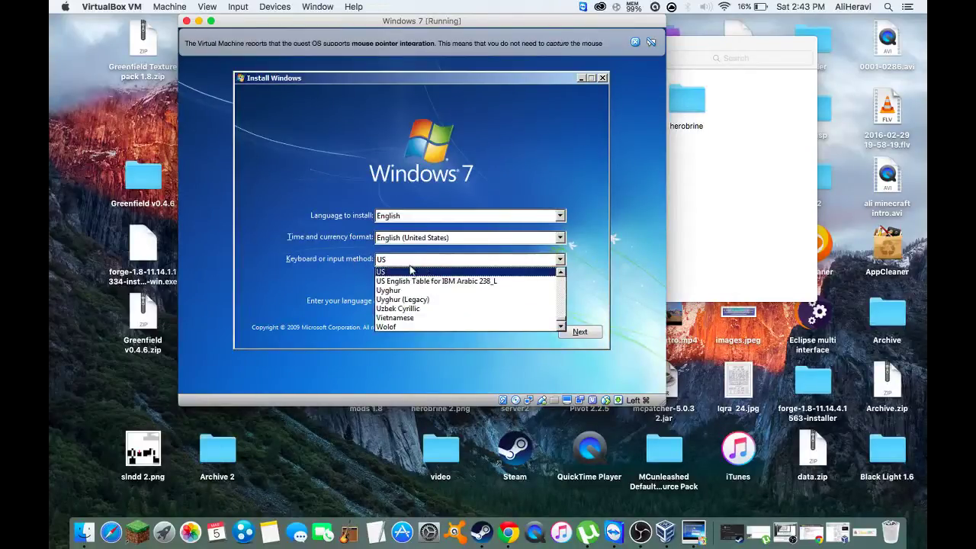
pyautogui.click(408, 272)
pyautogui.click(566, 330)
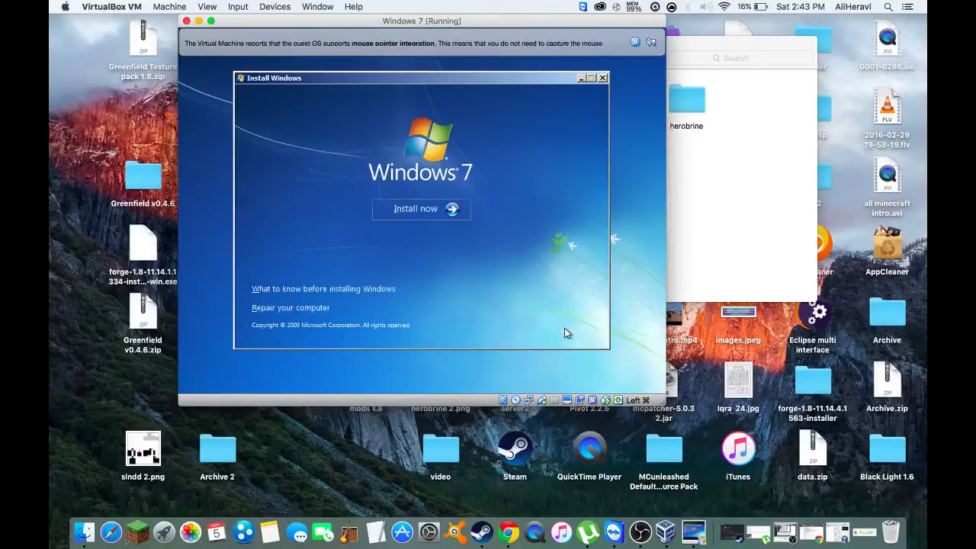
# Step: Begin the Windows 7 installation and accept the license terms
pyautogui.click(448, 211)
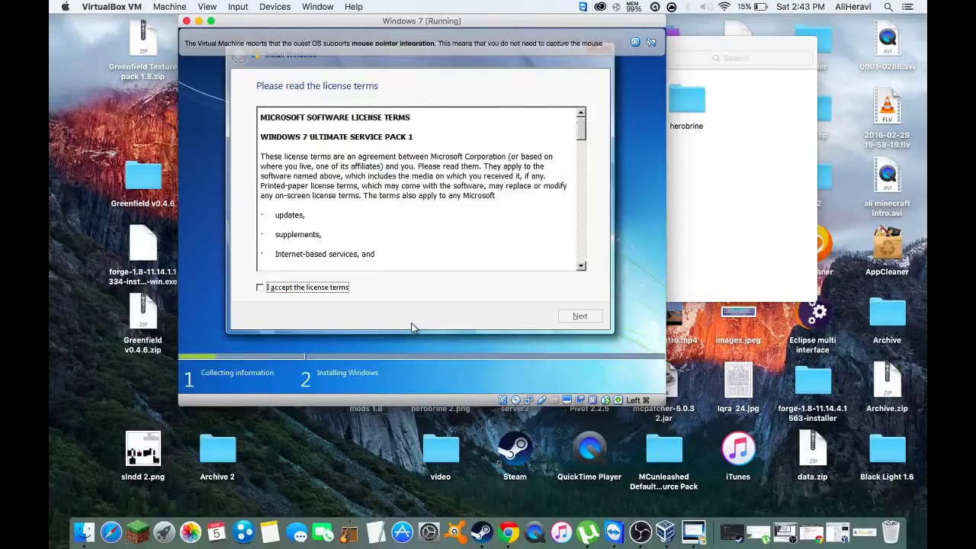
pyautogui.click(260, 289)
pyautogui.click(579, 318)
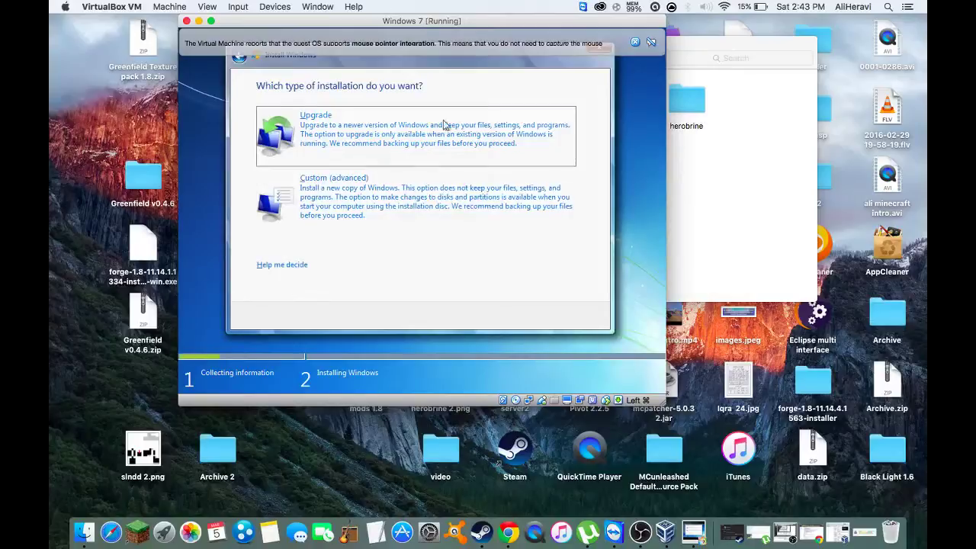
# Step: Choose a Custom (advanced) installation and install Windows on Disk 0 Unallocated Space
pyautogui.click(396, 209)
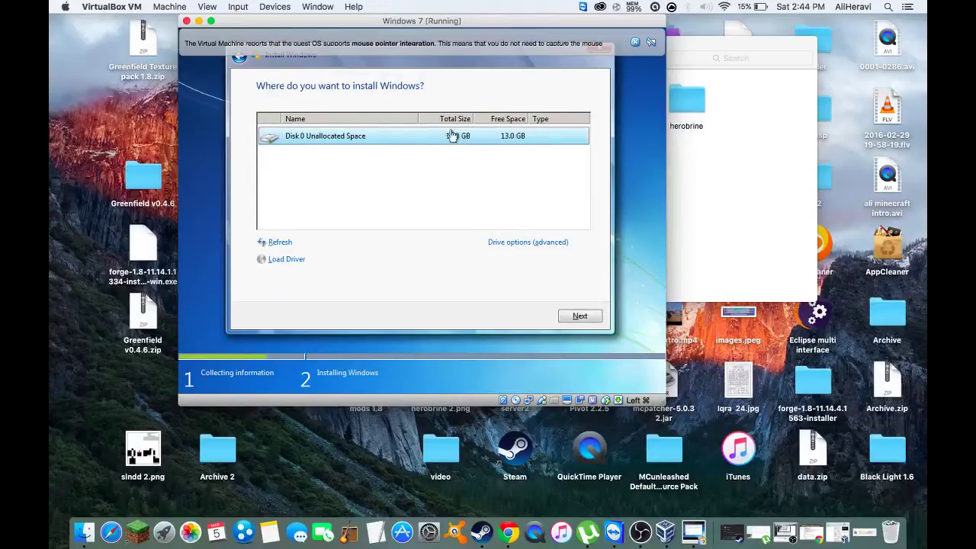
pyautogui.click(570, 319)
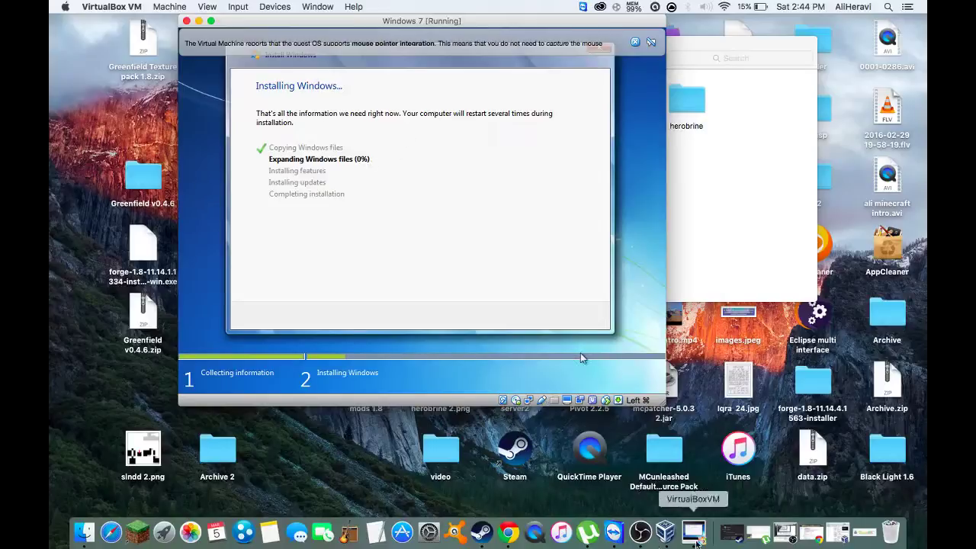
# Step: Switch to the VirtualBox manager, disable Floppy in the Windows 7 machine's boot order, and save the settings
pyautogui.click(775, 542)
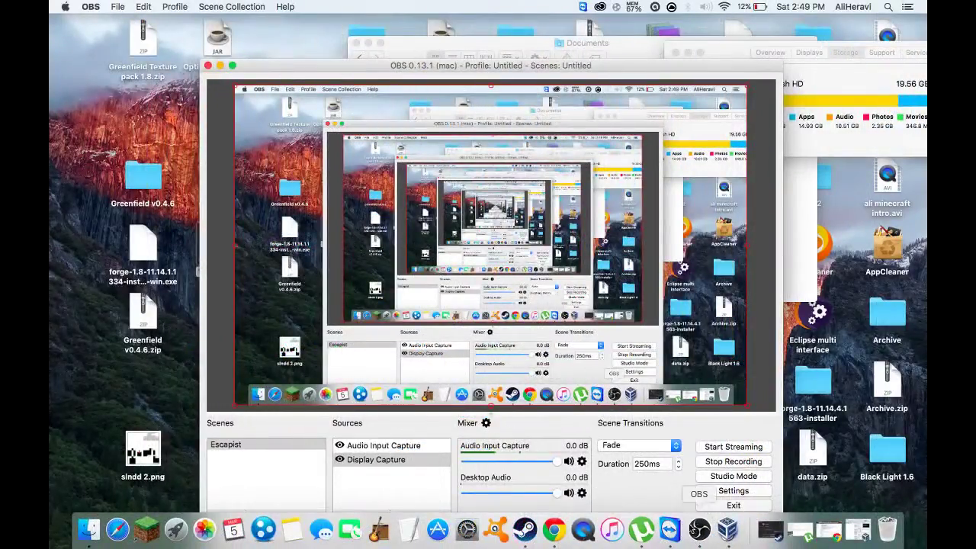
pyautogui.click(728, 528)
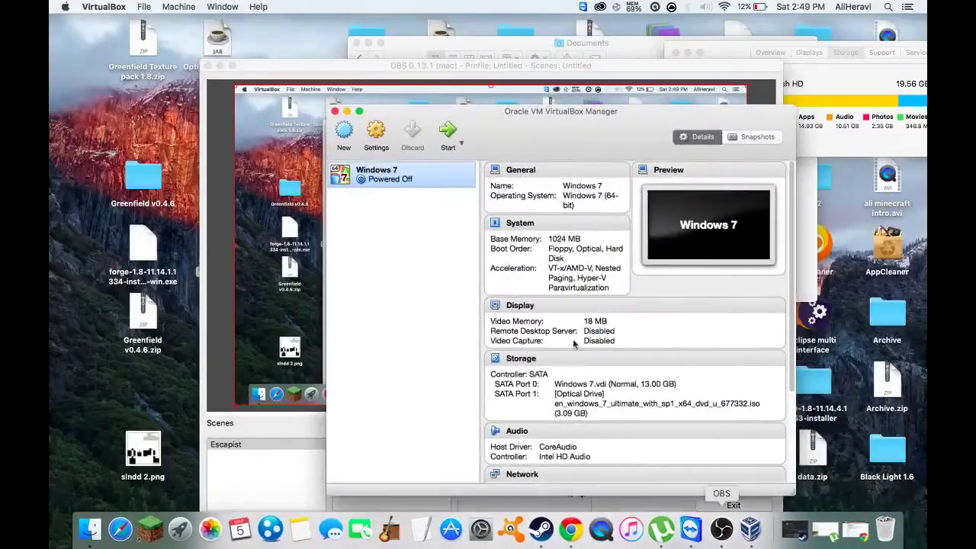
pyautogui.click(382, 140)
pyautogui.click(487, 171)
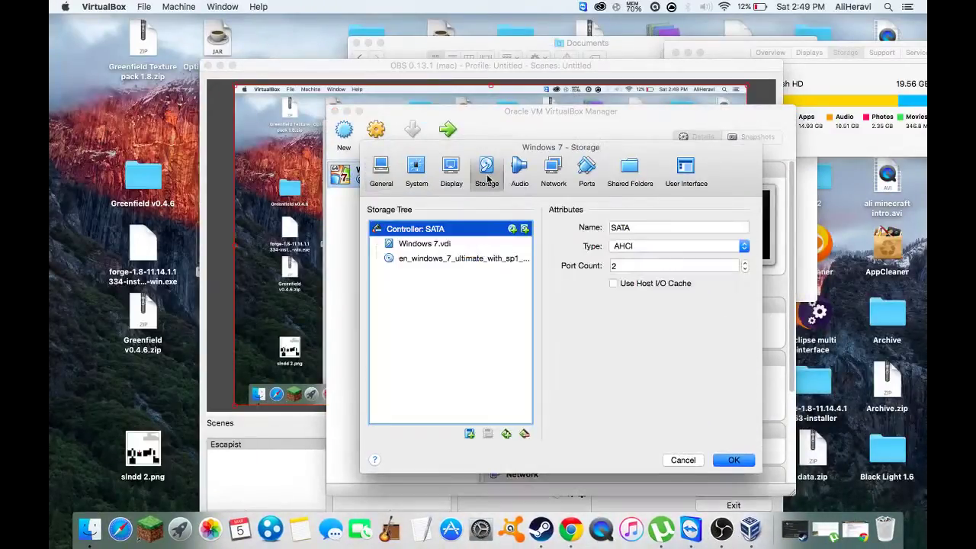
pyautogui.click(426, 183)
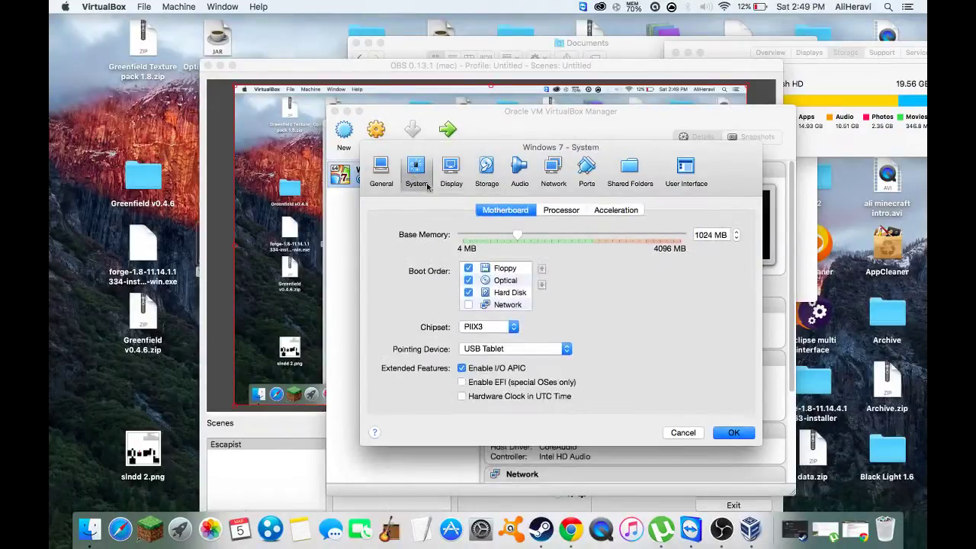
pyautogui.click(470, 269)
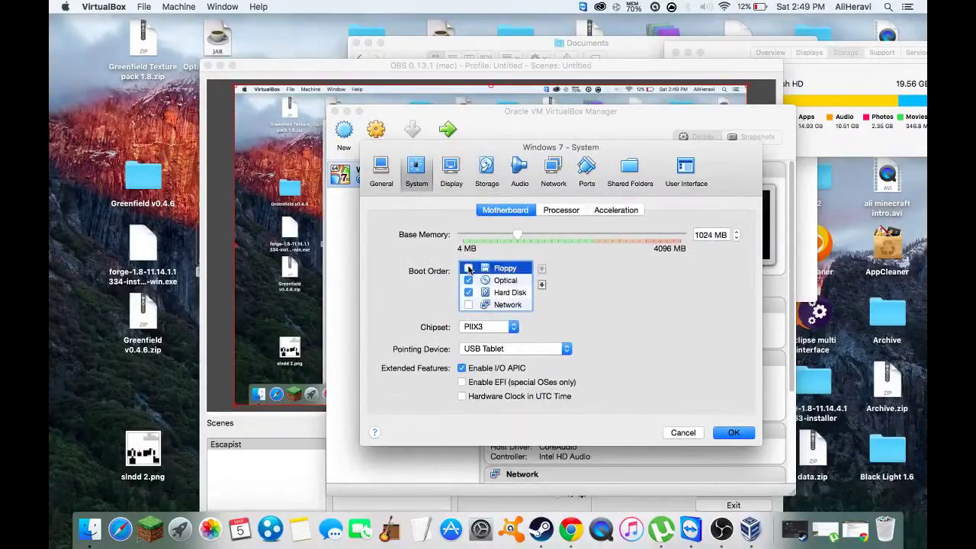
pyautogui.click(731, 428)
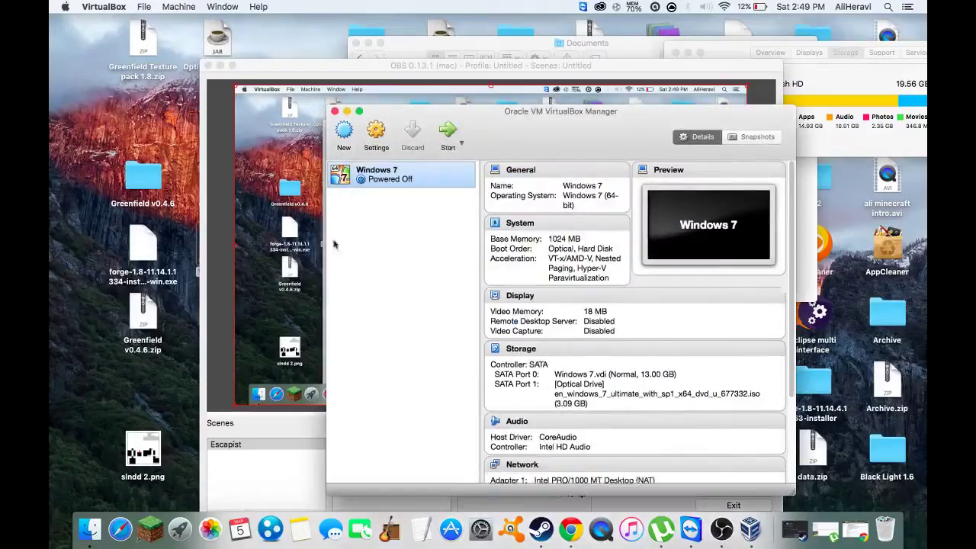
pyautogui.click(270, 249)
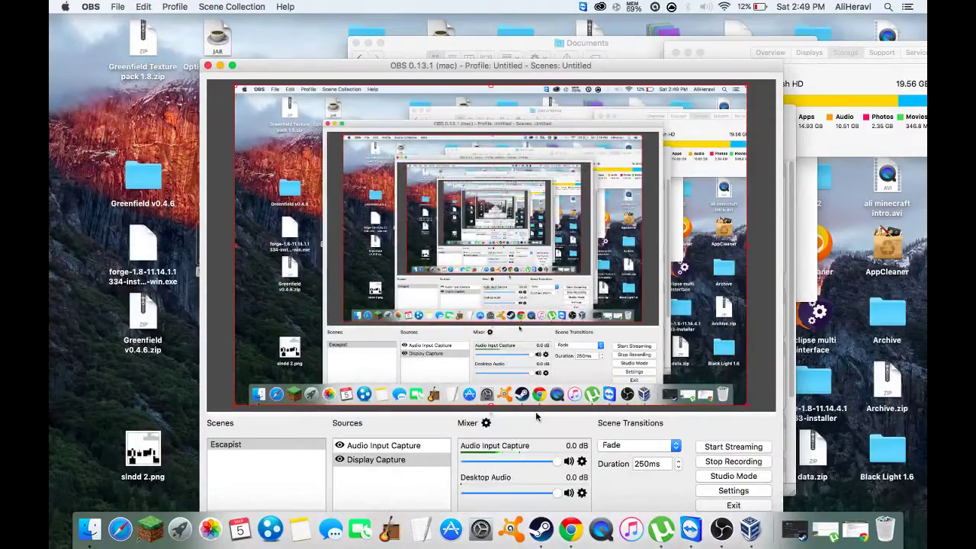